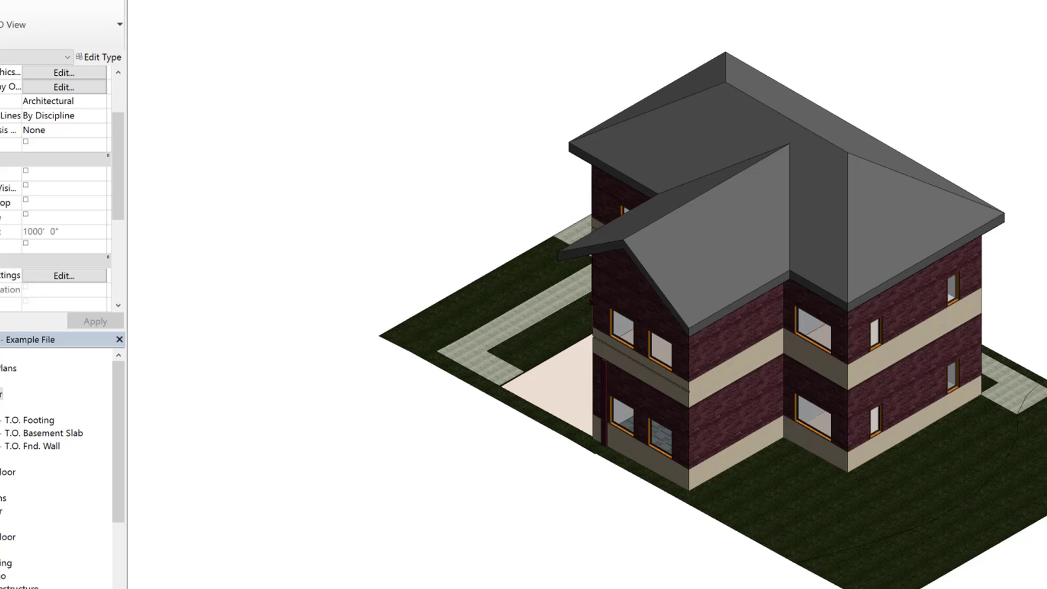
Step: Create a new family from the Generic Model ceiling based template
{"action": "left_click", "coordinate": [10, 8]}
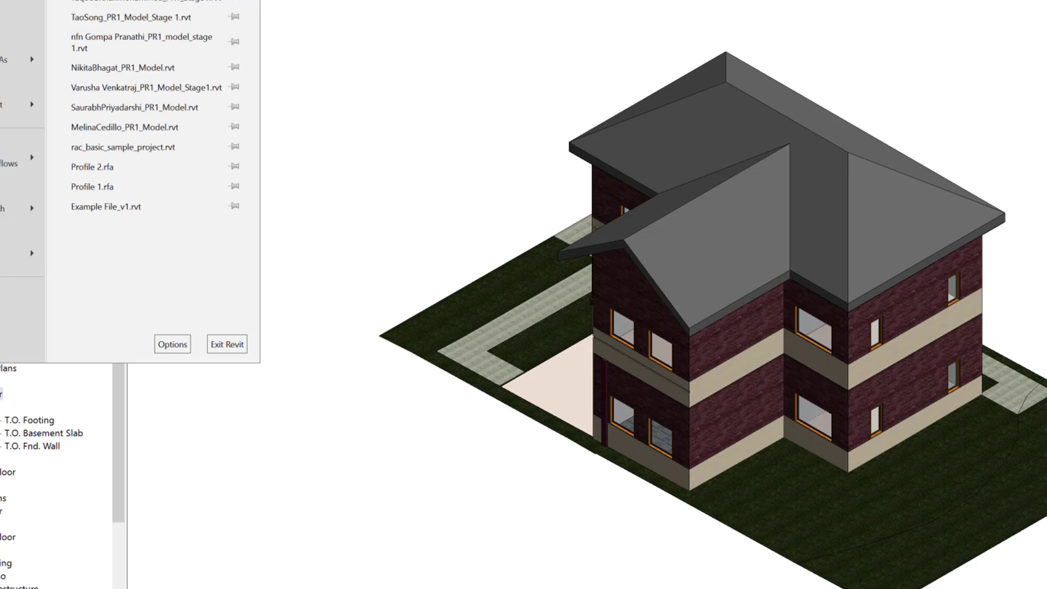
{"action": "mouse_move", "coordinate": [0, 0]}
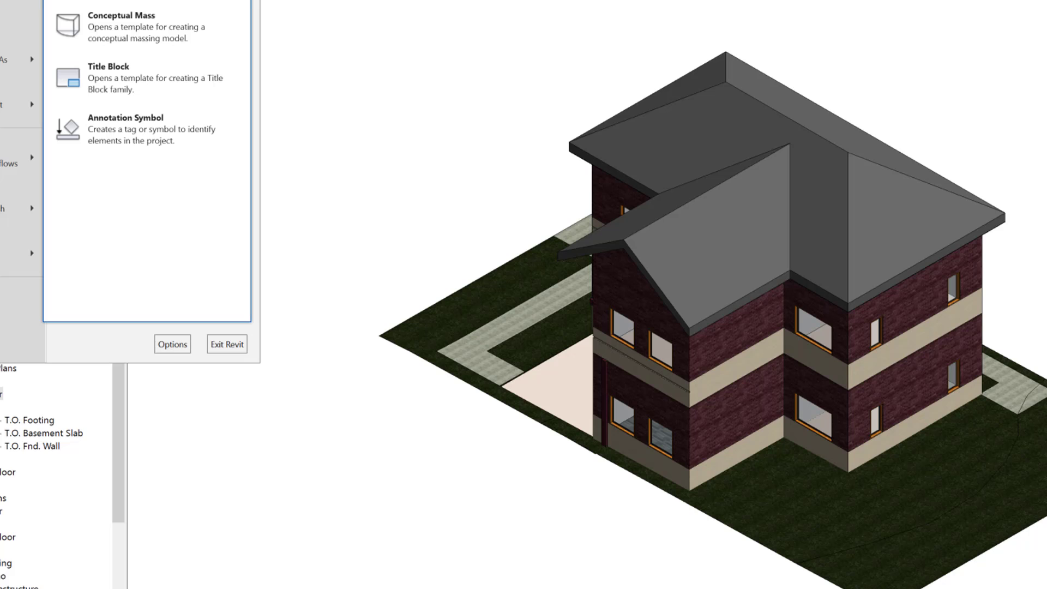
{"action": "left_click", "coordinate": [107, 1]}
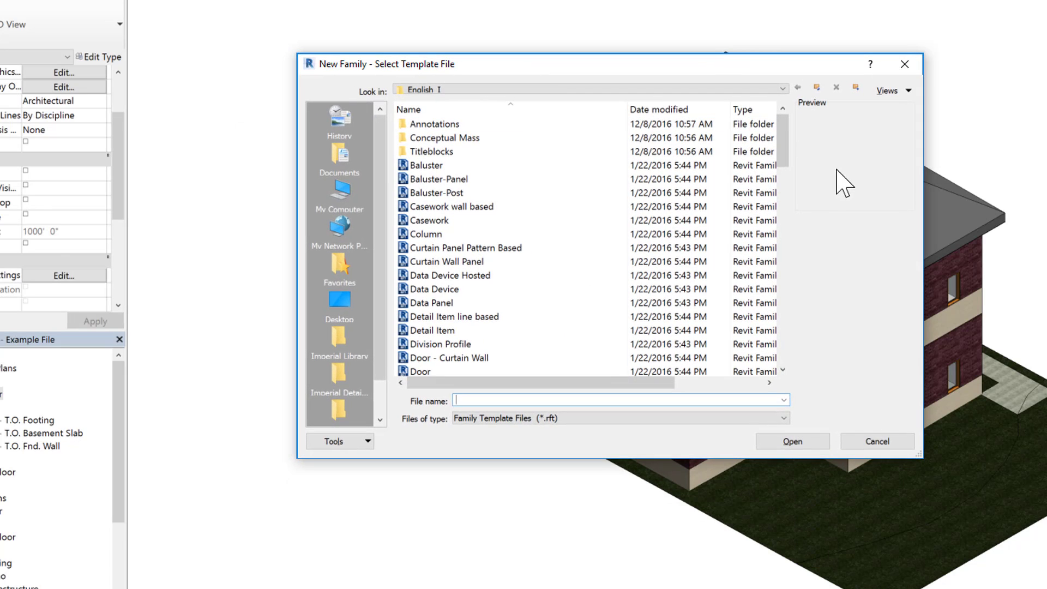
{"action": "left_click_drag", "start_coordinate": [786, 140], "coordinate": [797, 236]}
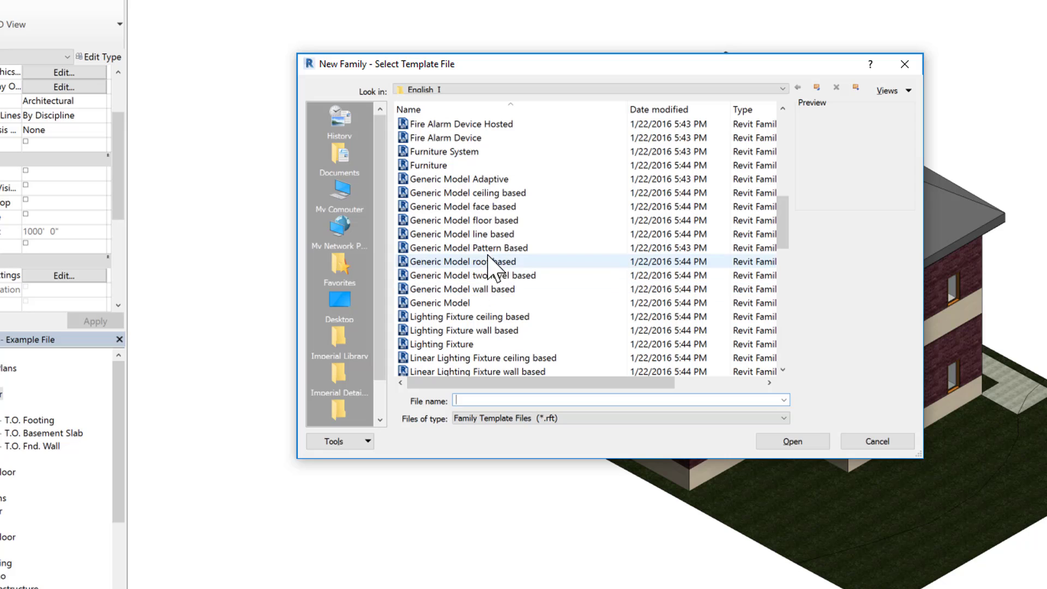
{"action": "left_click", "coordinate": [497, 195]}
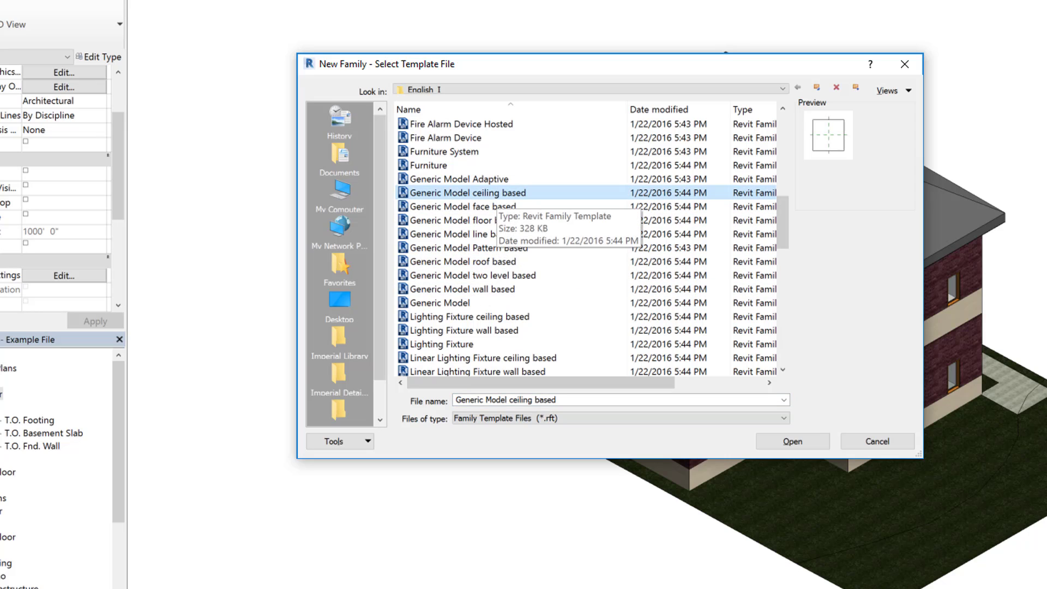
{"action": "left_click", "coordinate": [791, 443]}
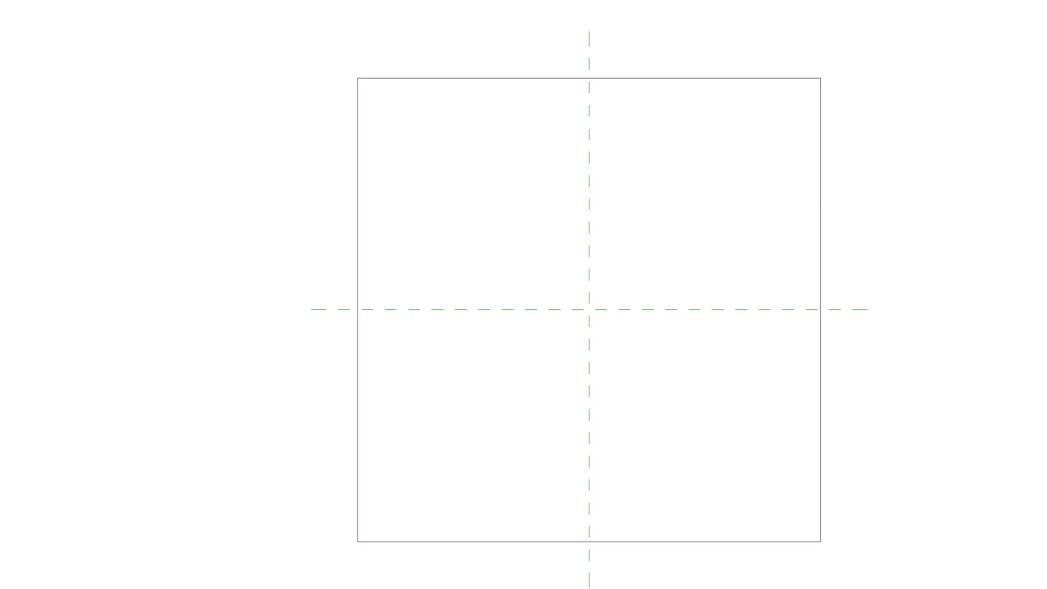
Step: Add reference planes offset 2' 0" to both sides of the vertical and horizontal center reference planes
{"action": "left_click", "coordinate": [589, 136]}
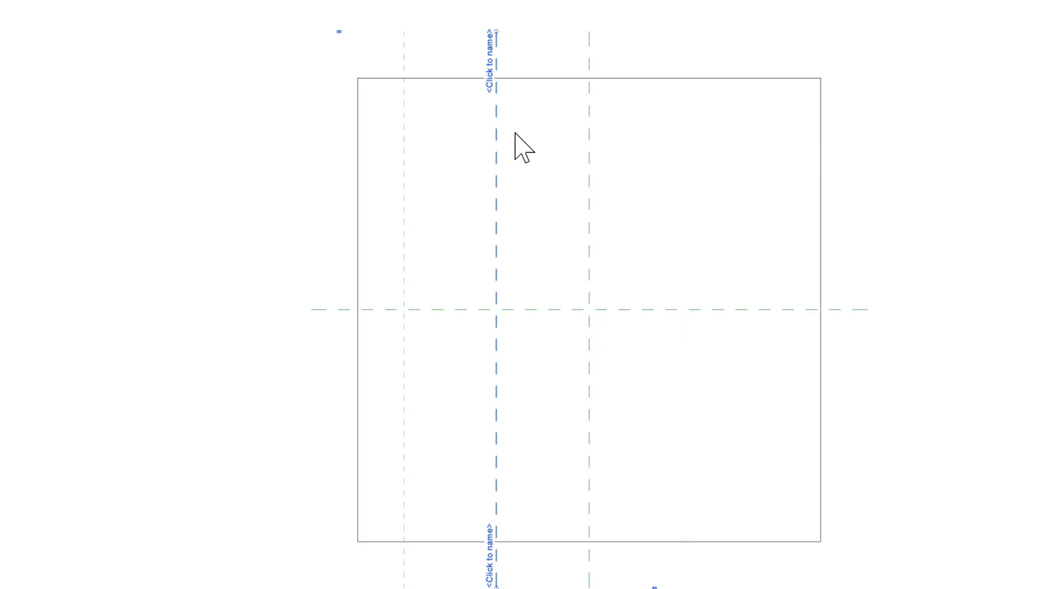
{"action": "left_click", "coordinate": [590, 140]}
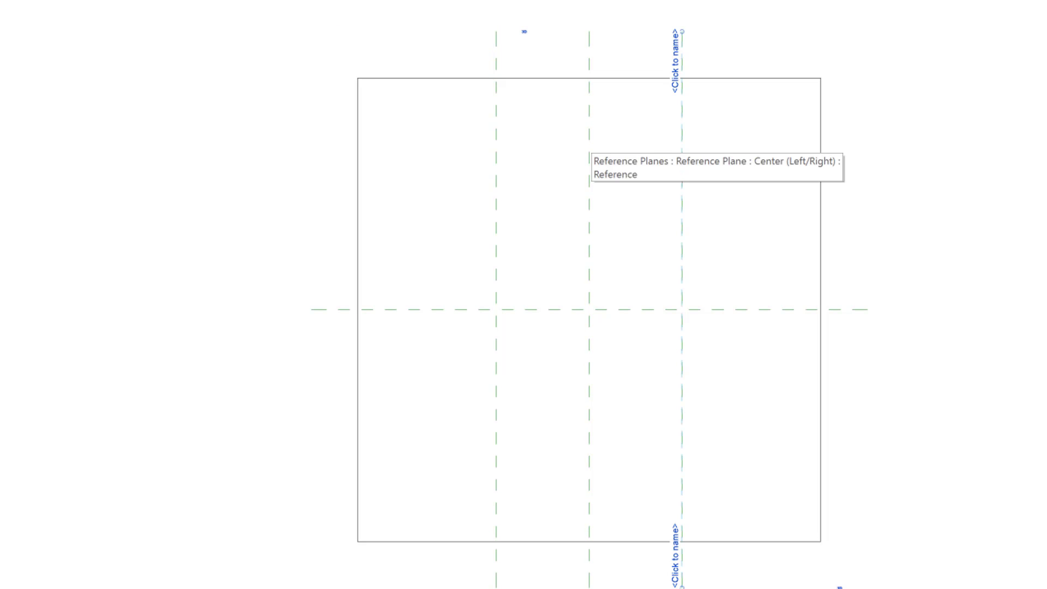
{"action": "left_click", "coordinate": [731, 314]}
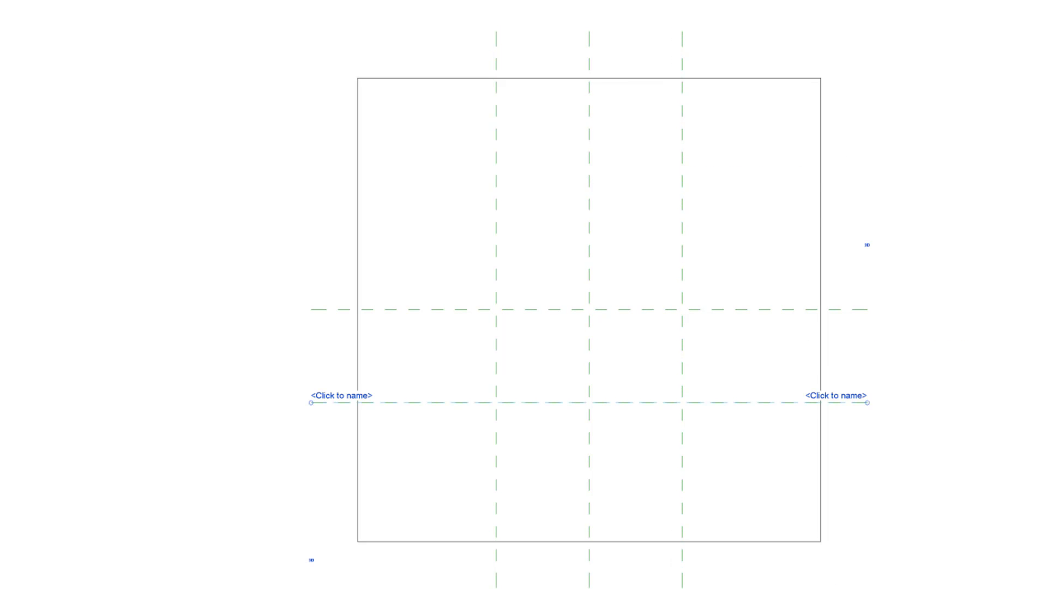
{"action": "left_click", "coordinate": [732, 311]}
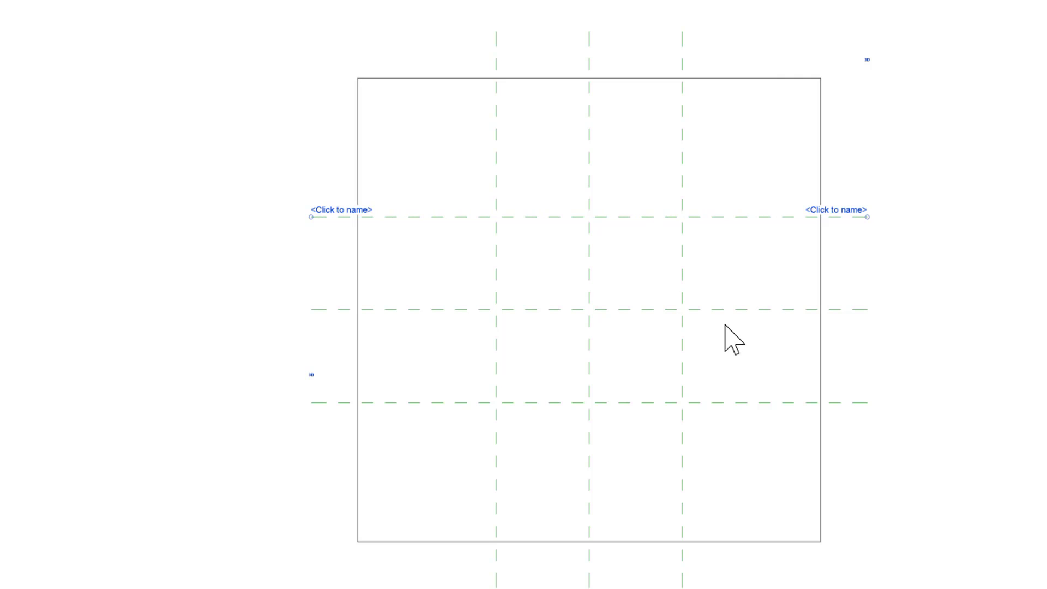
{"action": "scroll", "coordinate": [685, 375], "scroll_direction": "up", "scroll_amount": 2}
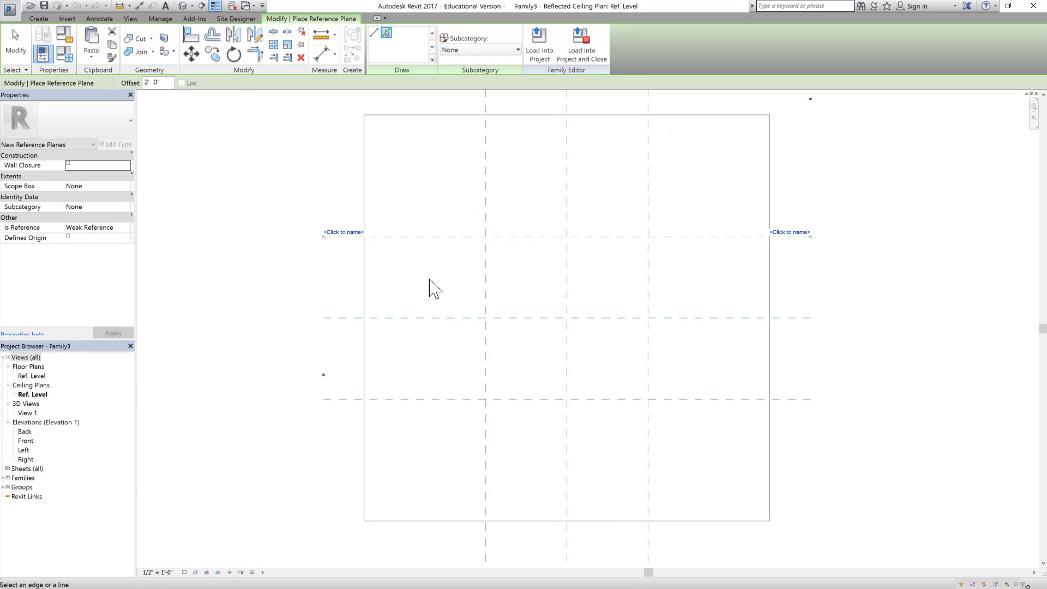
{"action": "key", "text": "Escape"}
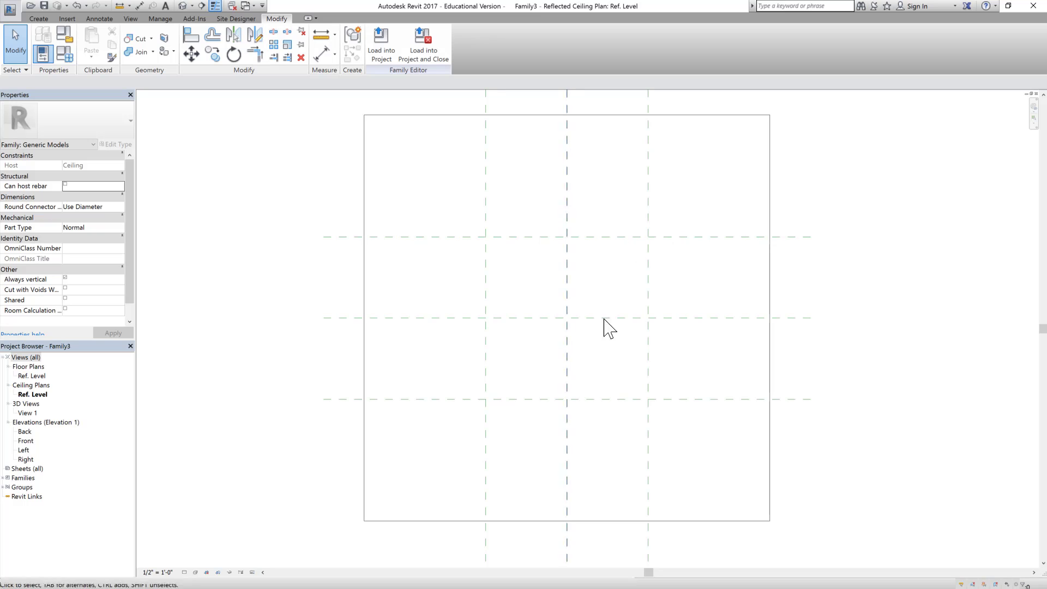
Step: Place an aligned dimension string across the three vertical reference planes and constrain its segments to be equal
{"action": "scroll", "coordinate": [563, 369], "scroll_direction": "down", "scroll_amount": 1}
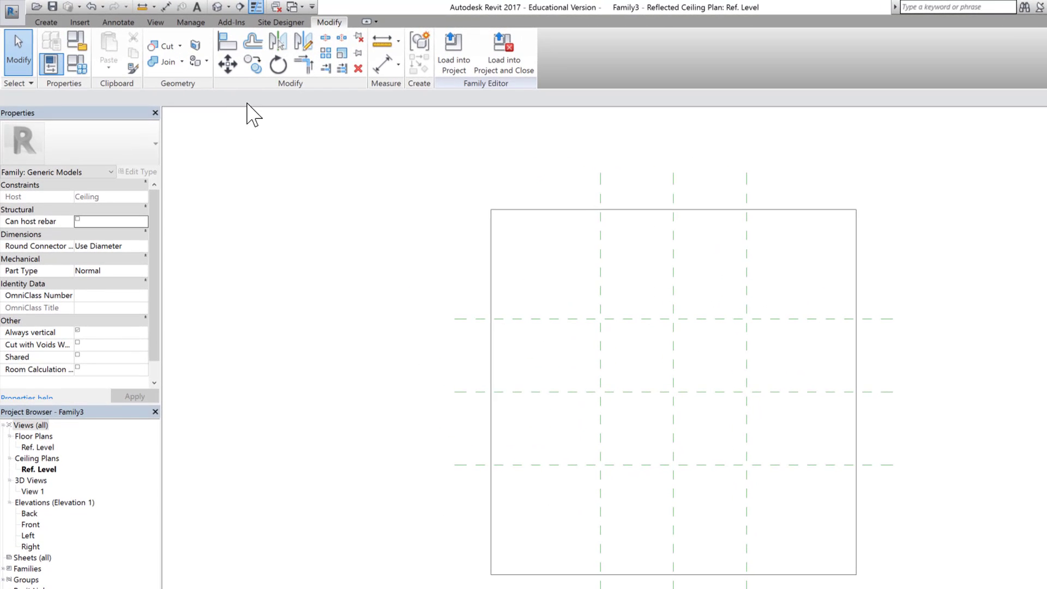
{"action": "left_click", "coordinate": [119, 22]}
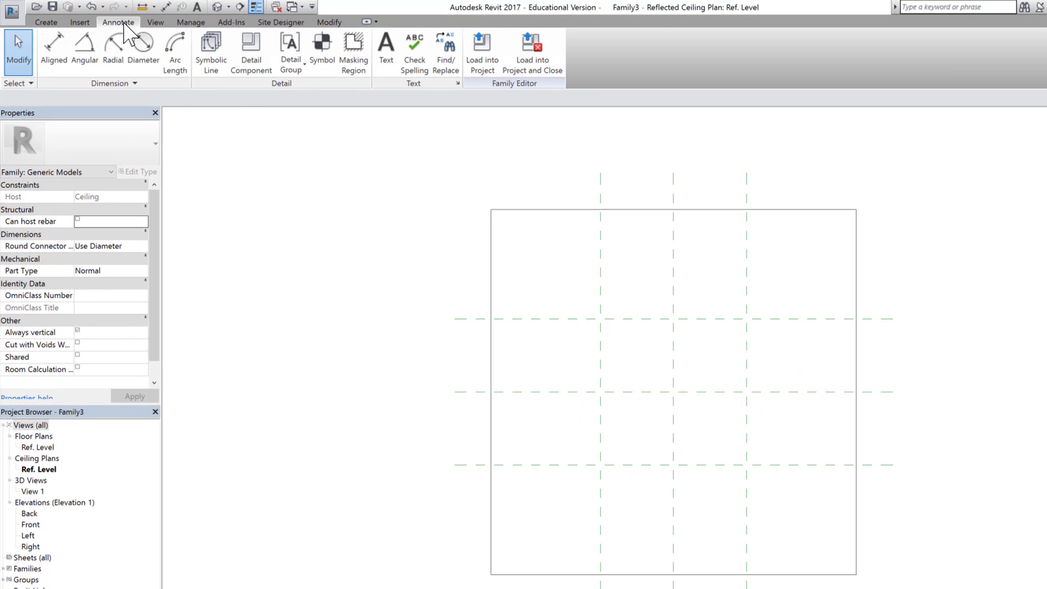
{"action": "left_click", "coordinate": [54, 51]}
{"action": "scroll", "coordinate": [603, 254], "scroll_direction": "up", "scroll_amount": 3}
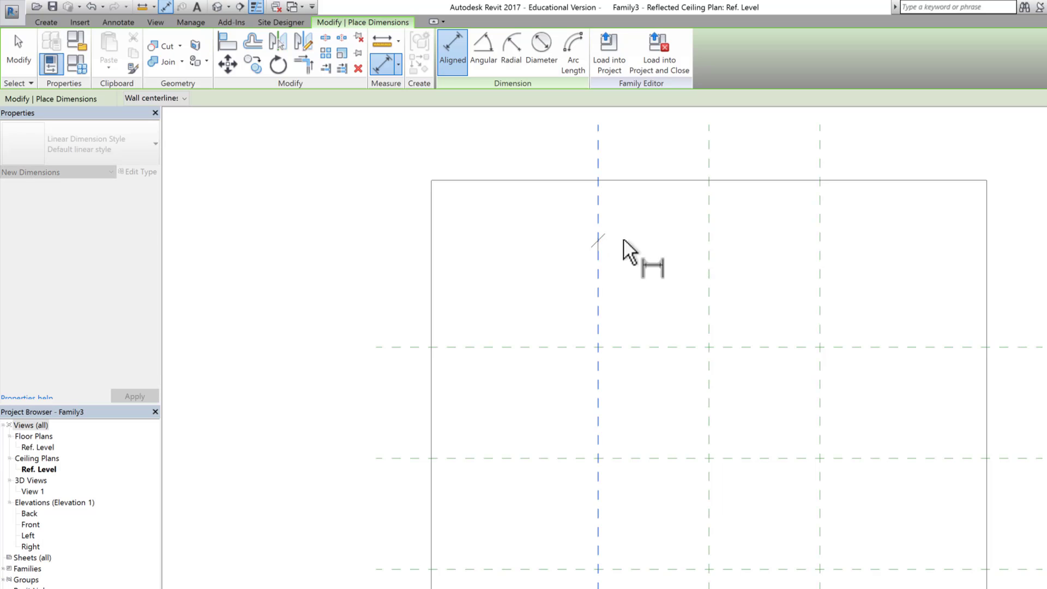
{"action": "left_click", "coordinate": [709, 240]}
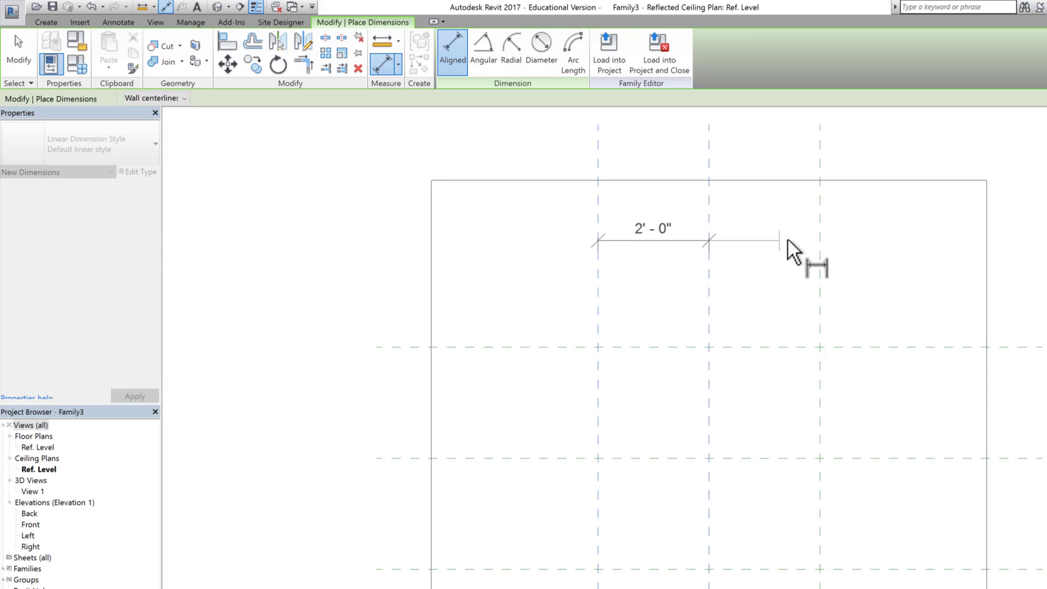
{"action": "left_click", "coordinate": [820, 240]}
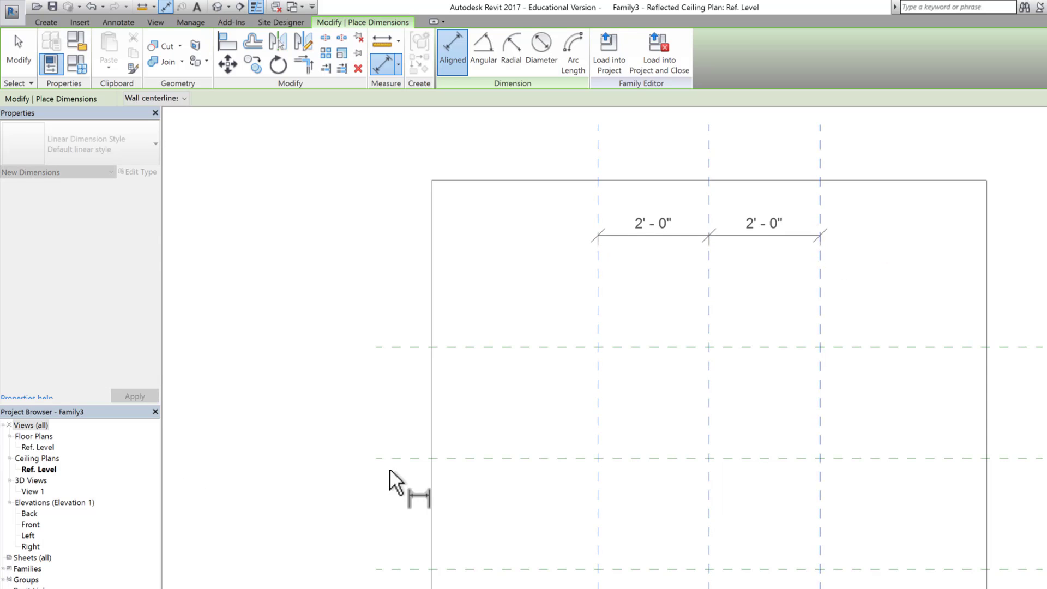
{"action": "left_click", "coordinate": [794, 208]}
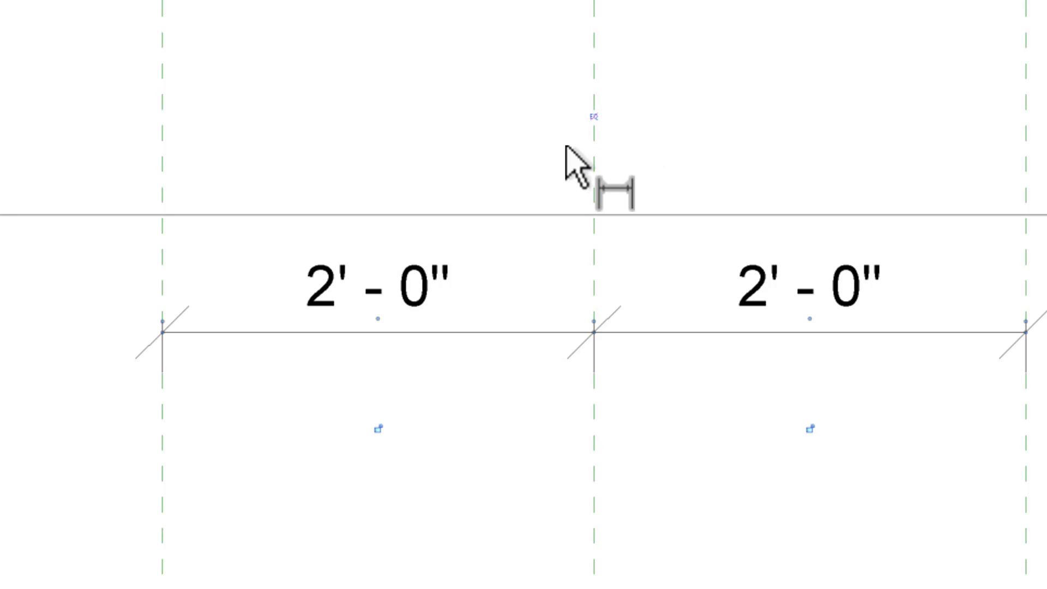
{"action": "left_click", "coordinate": [594, 117]}
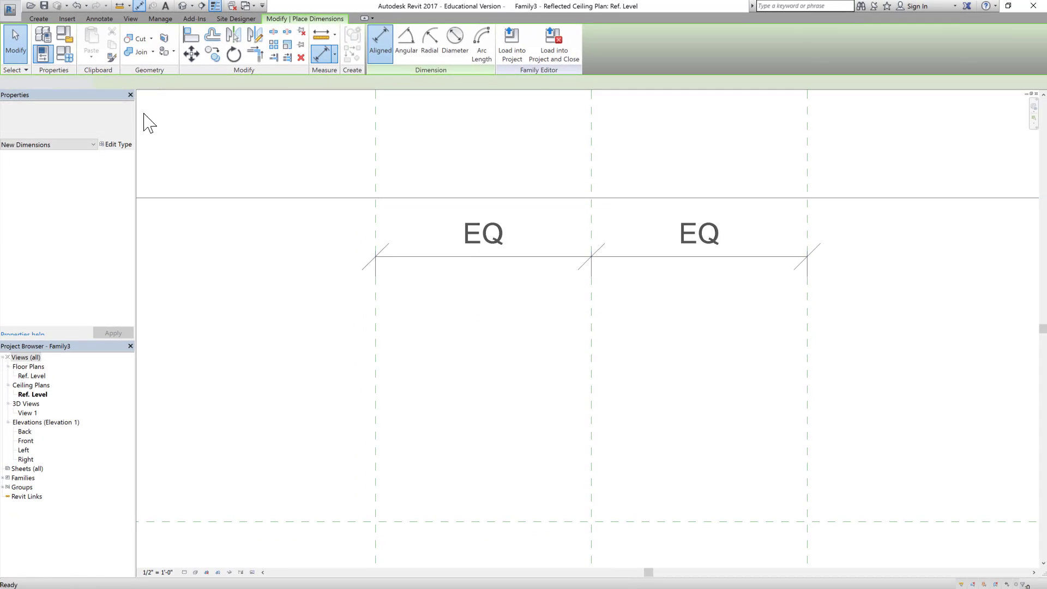
{"action": "key", "text": "Escape"}
{"action": "key", "text": "Escape"}
Step: Add an overall aligned dimension between the two outer vertical reference planes, above the equal-spacing dimension
{"action": "scroll", "coordinate": [503, 385], "scroll_direction": "down", "scroll_amount": 2}
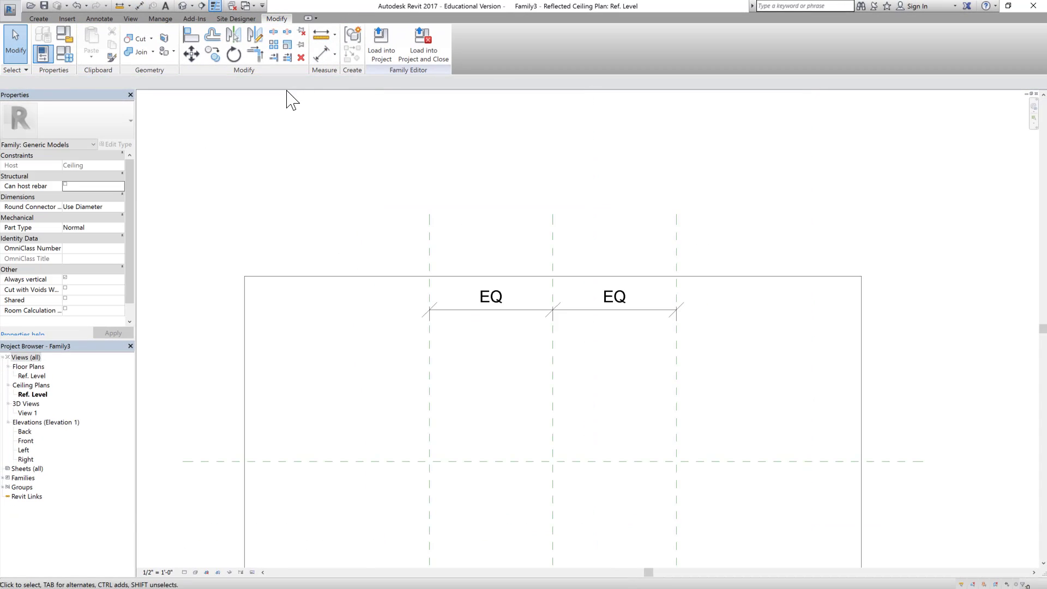
{"action": "left_click", "coordinate": [100, 19]}
{"action": "left_click", "coordinate": [43, 41]}
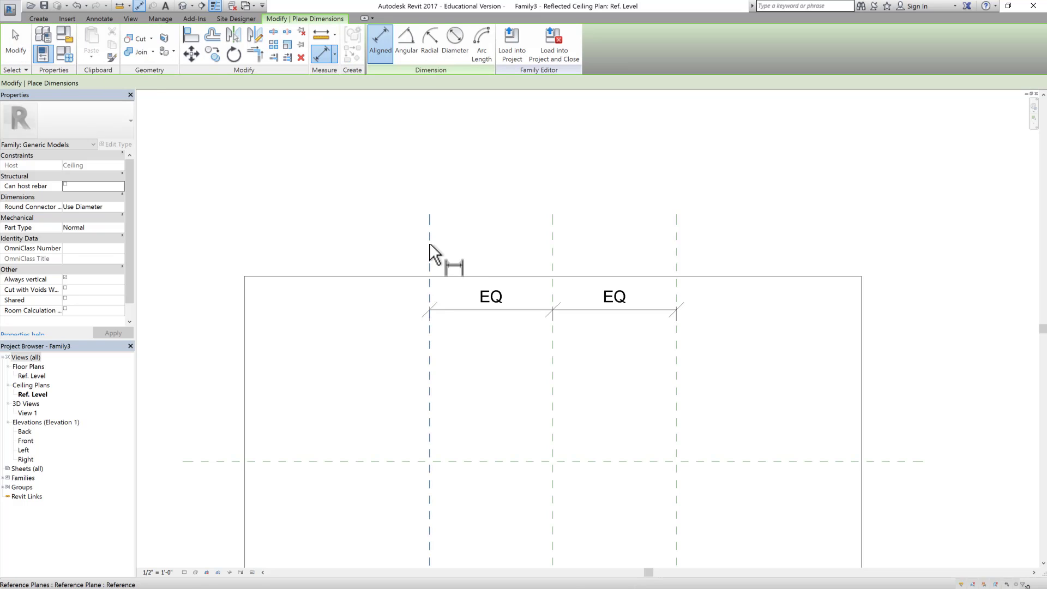
{"action": "left_click", "coordinate": [430, 244]}
{"action": "left_click", "coordinate": [676, 250]}
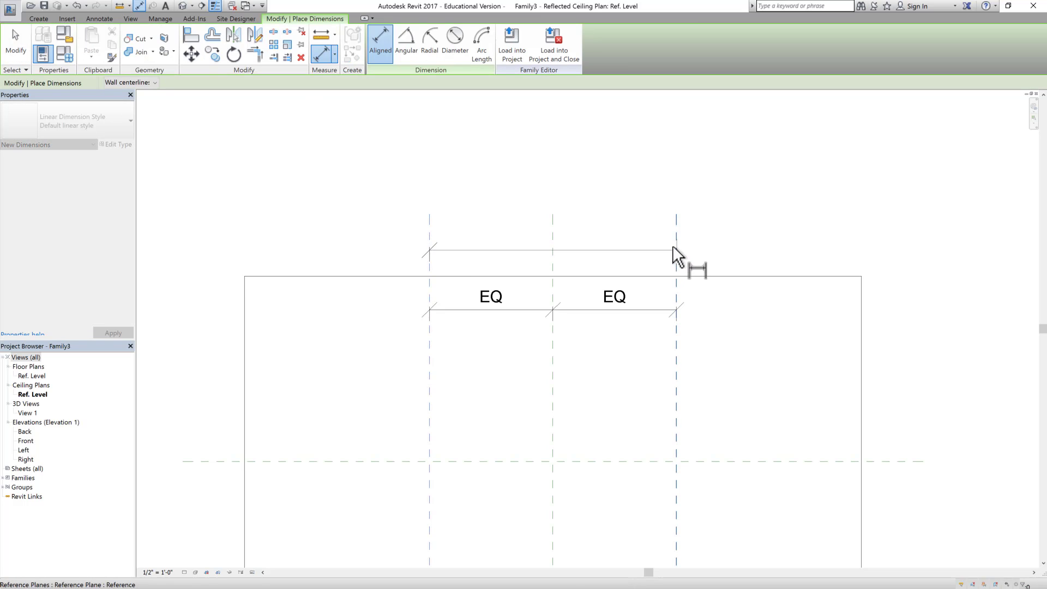
{"action": "left_click", "coordinate": [644, 205]}
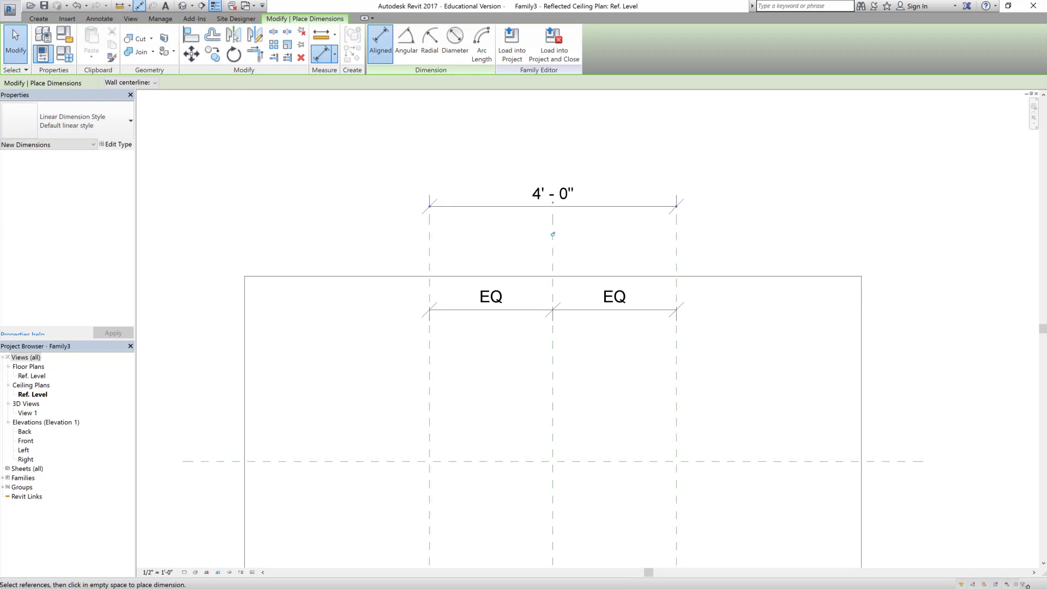
{"action": "left_click", "coordinate": [15, 41]}
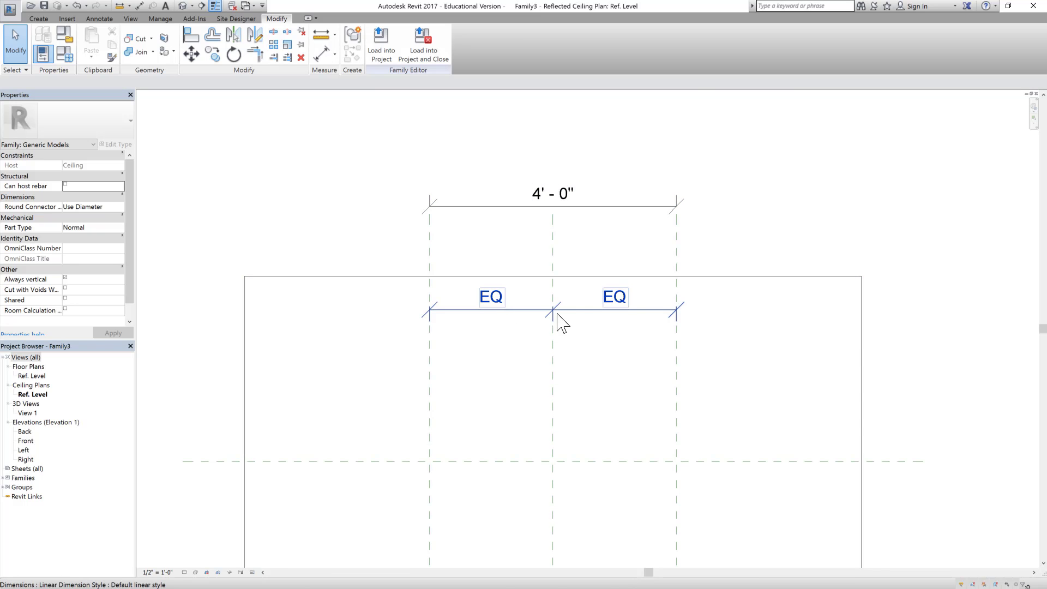
Step: Place an aligned dimension string across the three horizontal reference planes and constrain its segments to be equal
{"action": "scroll", "coordinate": [537, 270], "scroll_direction": "down", "scroll_amount": 1}
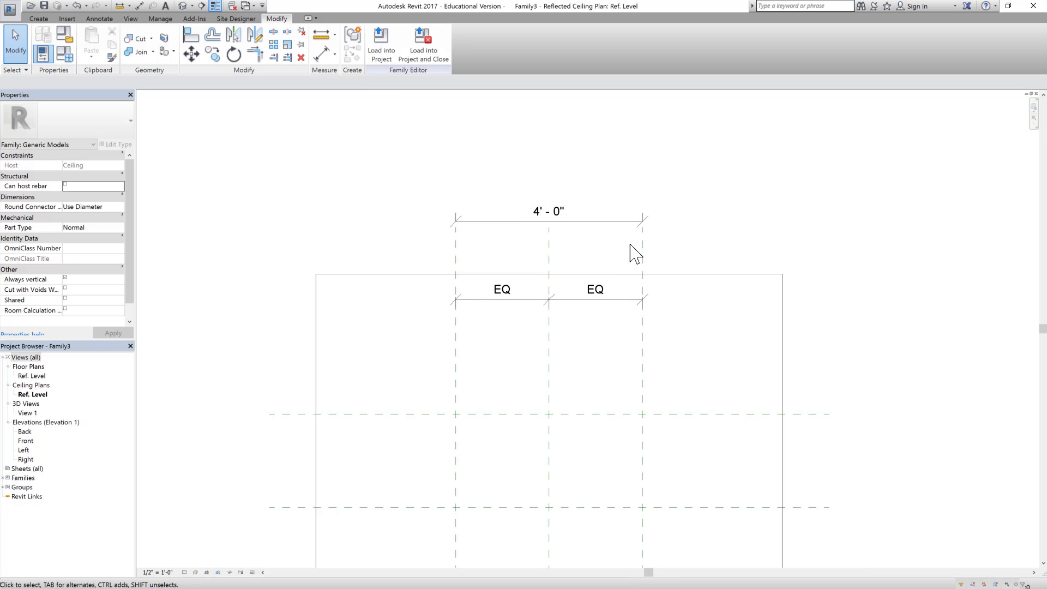
{"action": "scroll", "coordinate": [540, 172], "scroll_direction": "down", "scroll_amount": 1}
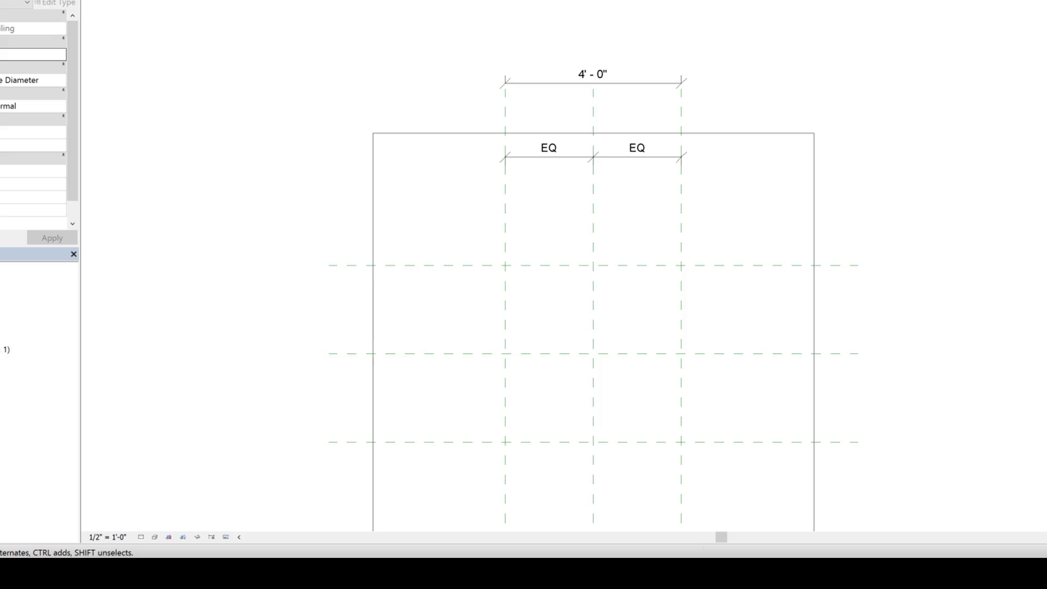
{"action": "scroll", "coordinate": [489, 484], "scroll_direction": "up", "scroll_amount": 2}
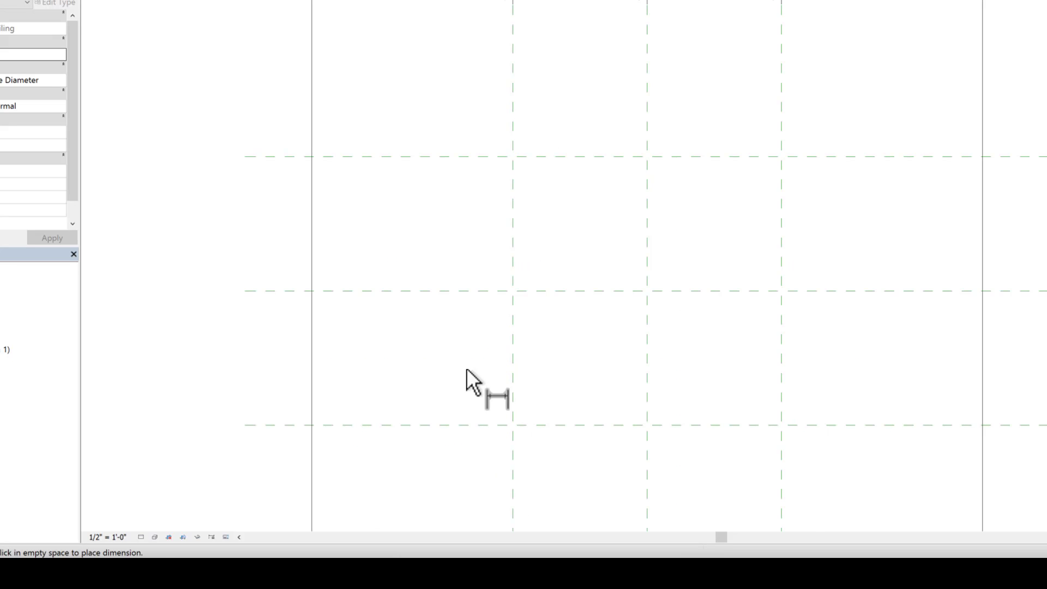
{"action": "left_click", "coordinate": [439, 157]}
{"action": "left_click", "coordinate": [451, 291]}
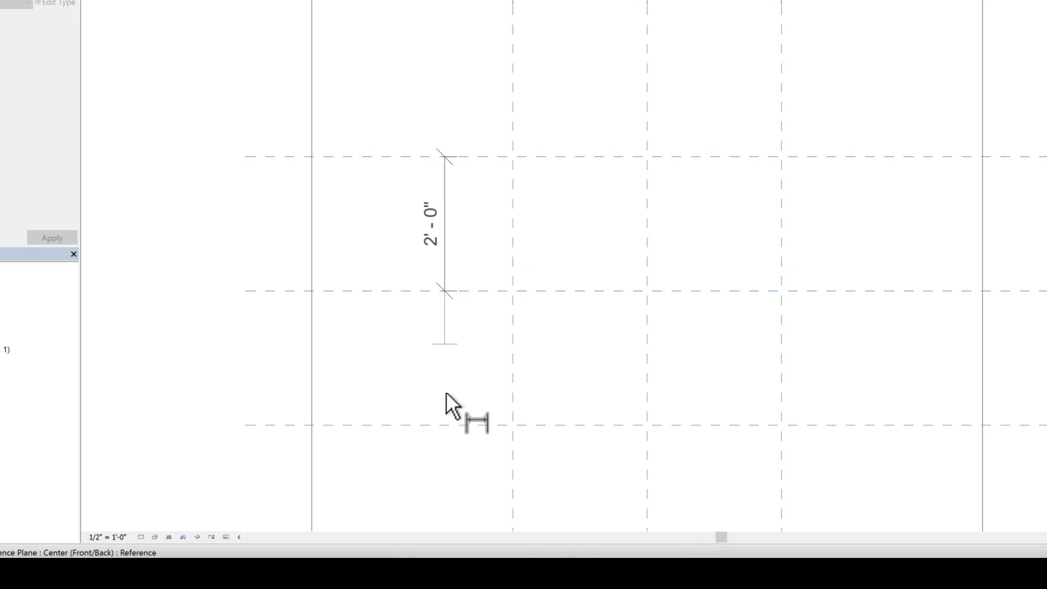
{"action": "left_click", "coordinate": [450, 426]}
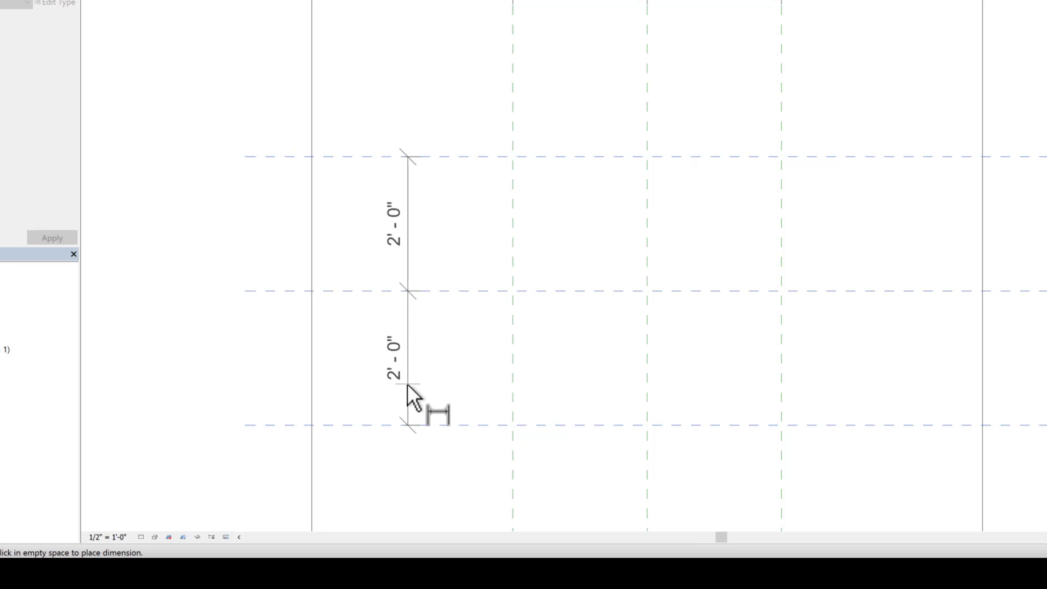
{"action": "left_click", "coordinate": [393, 392]}
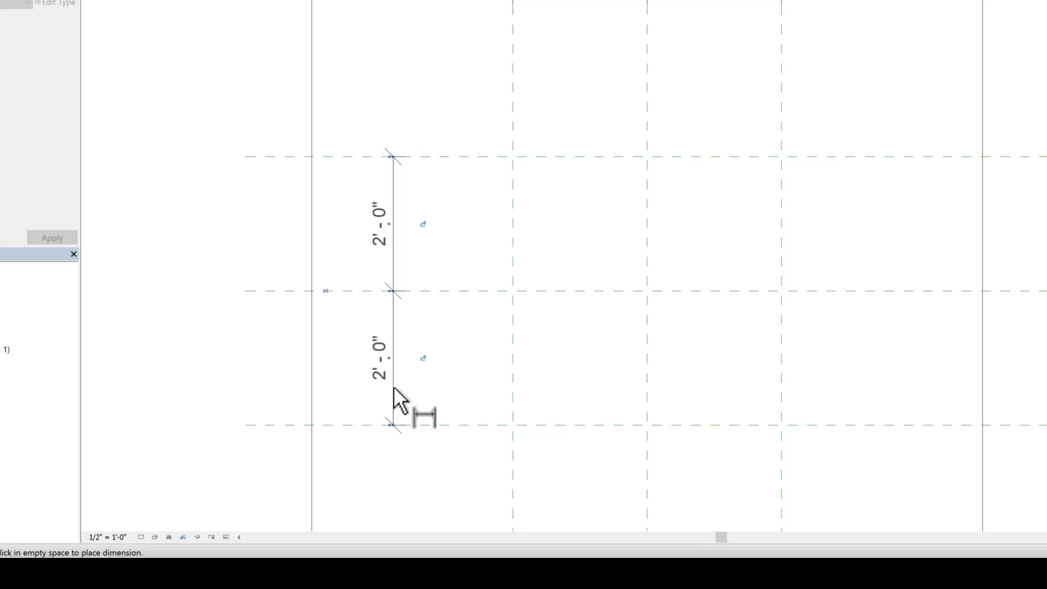
{"action": "left_click", "coordinate": [326, 291]}
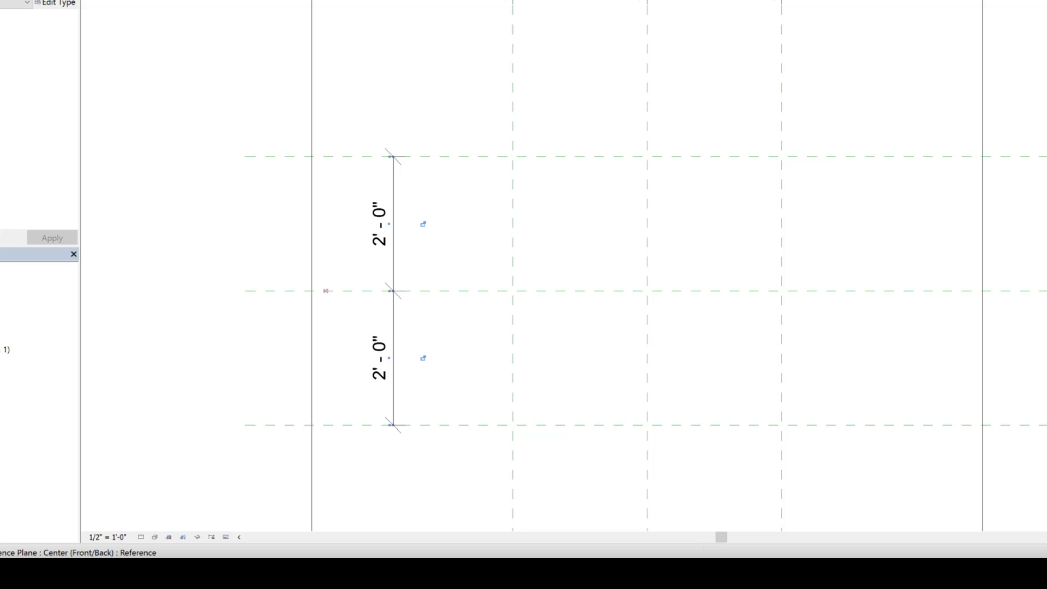
Step: Add an overall aligned dimension between the two outer horizontal reference planes, outside the equal-spacing dimension
{"action": "left_click", "coordinate": [276, 157]}
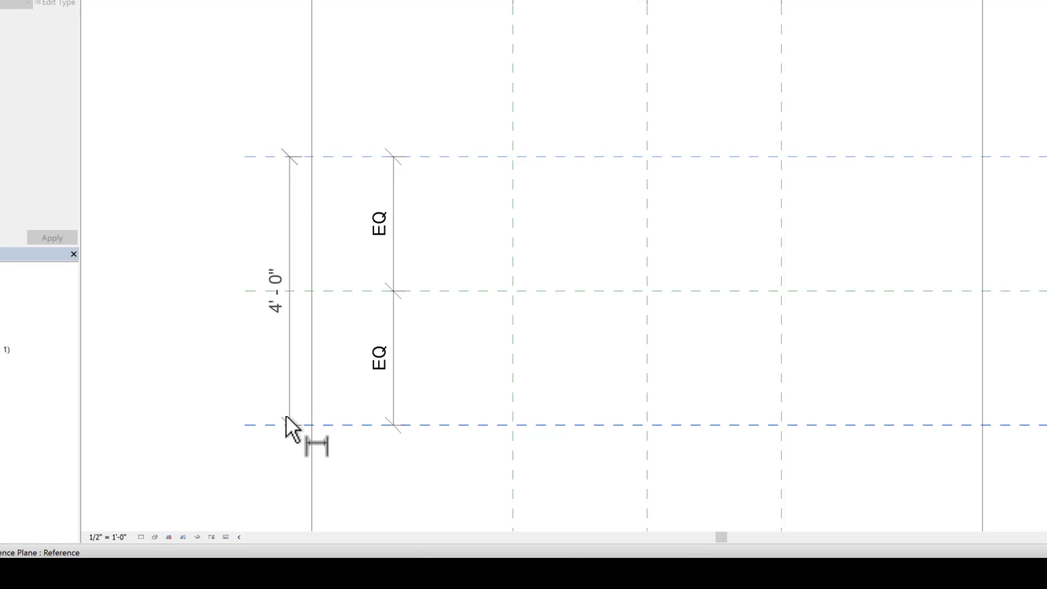
{"action": "left_click", "coordinate": [287, 424]}
{"action": "left_click", "coordinate": [260, 391]}
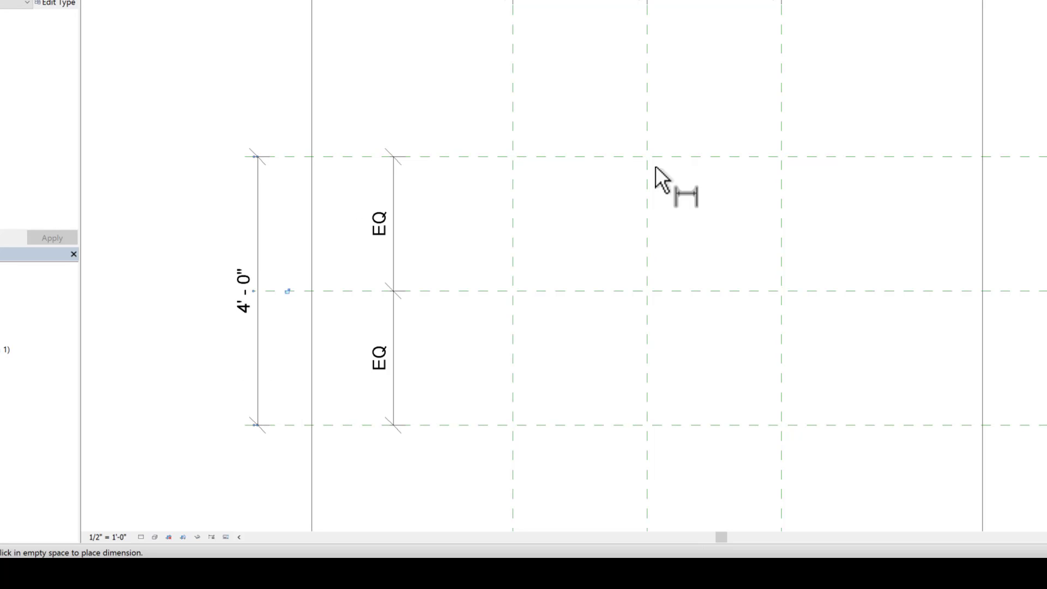
{"action": "scroll", "coordinate": [497, 320], "scroll_direction": "down", "scroll_amount": 2}
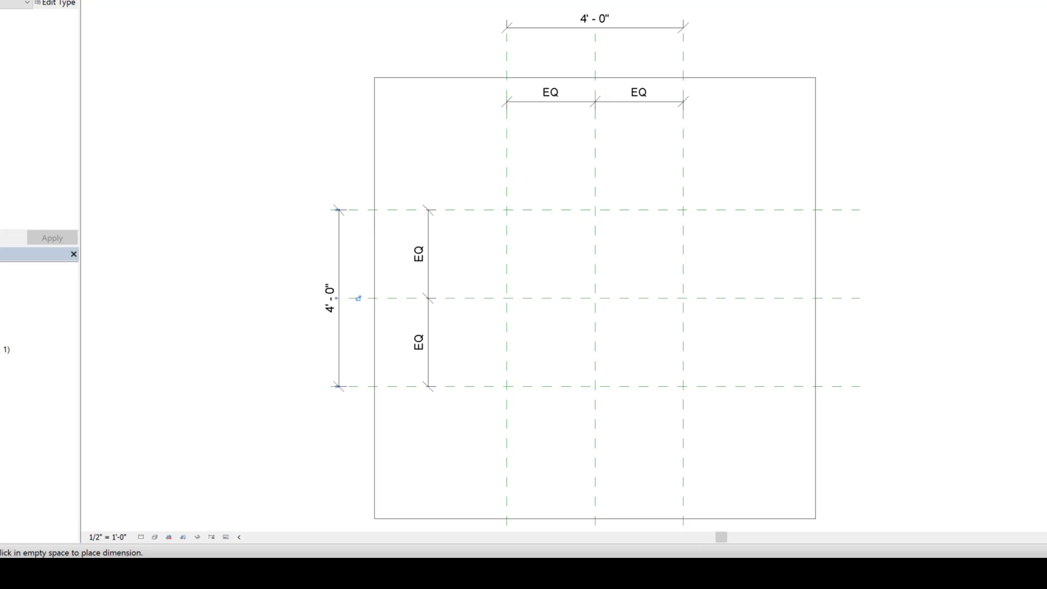
{"action": "key", "text": "Escape"}
{"action": "key", "text": "Escape"}
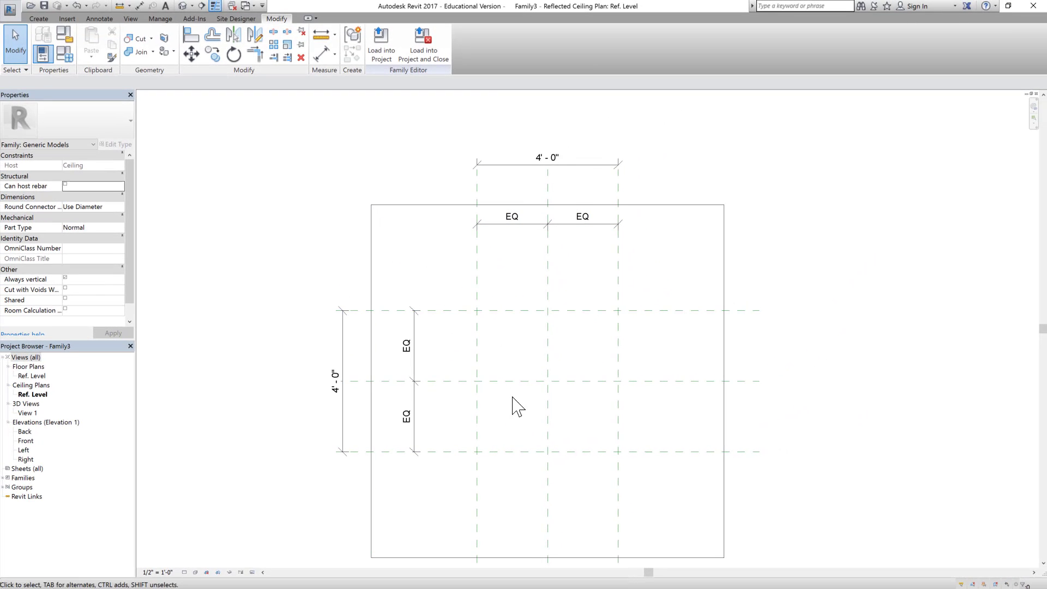
Step: Label the overall dimension between the outer vertical reference planes with a new family type parameter named Length
{"action": "scroll", "coordinate": [426, 364], "scroll_direction": "down", "scroll_amount": 1}
{"action": "scroll", "coordinate": [494, 204], "scroll_direction": "up", "scroll_amount": 2}
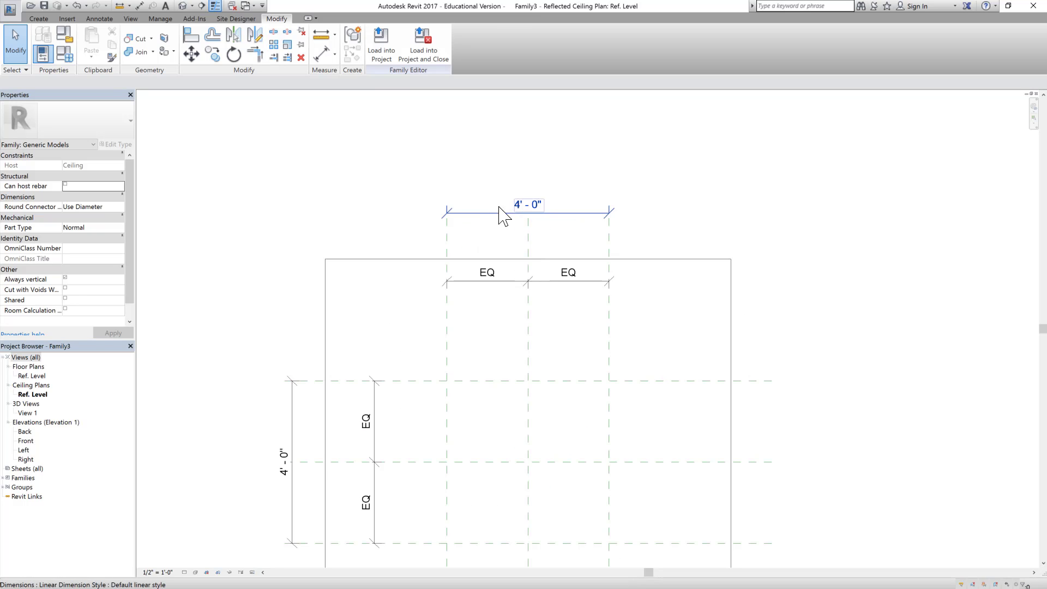
{"action": "left_click", "coordinate": [547, 221]}
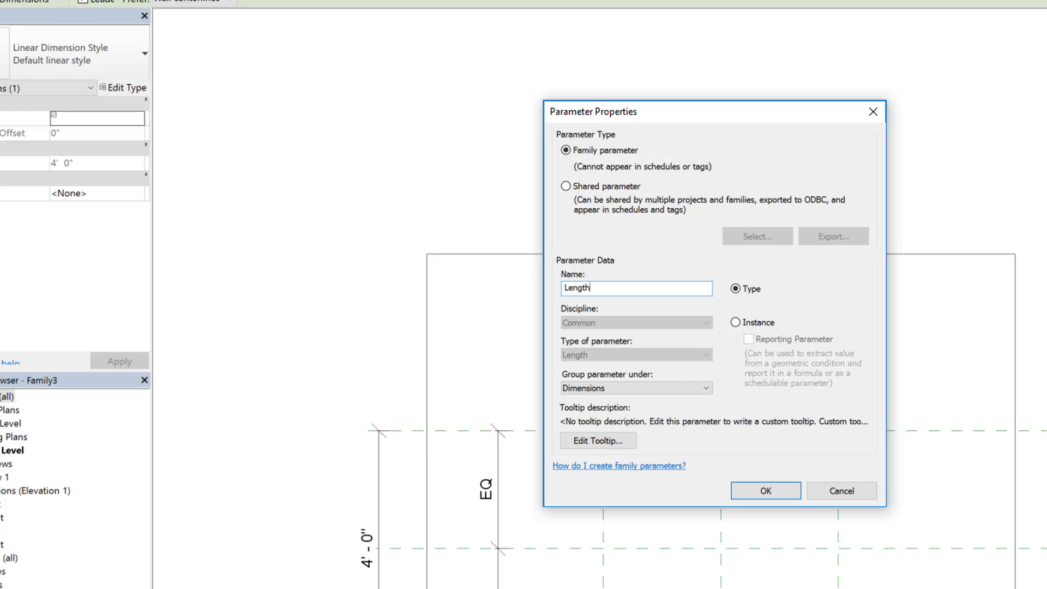
{"action": "left_click", "coordinate": [767, 491]}
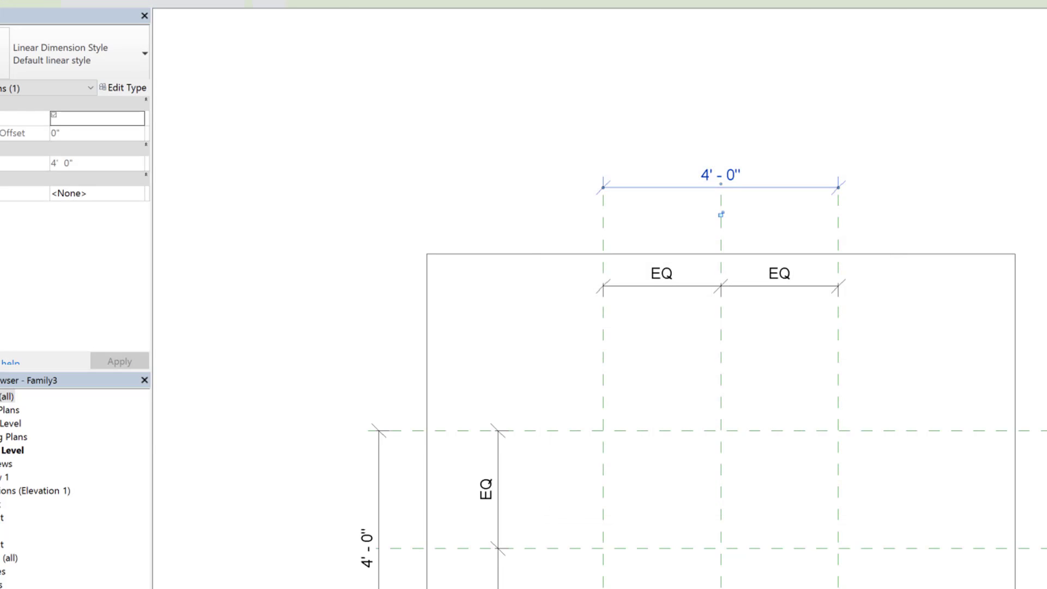
{"action": "left_click", "coordinate": [920, 197]}
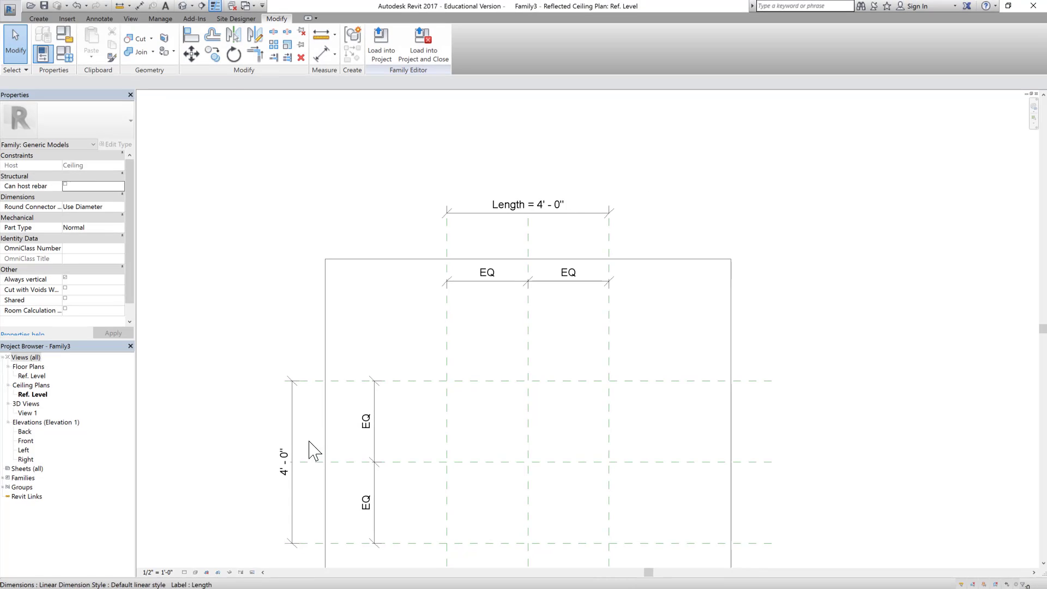
Step: Label the overall dimension between the outer horizontal reference planes with a new family type parameter named Width
{"action": "left_click", "coordinate": [293, 434]}
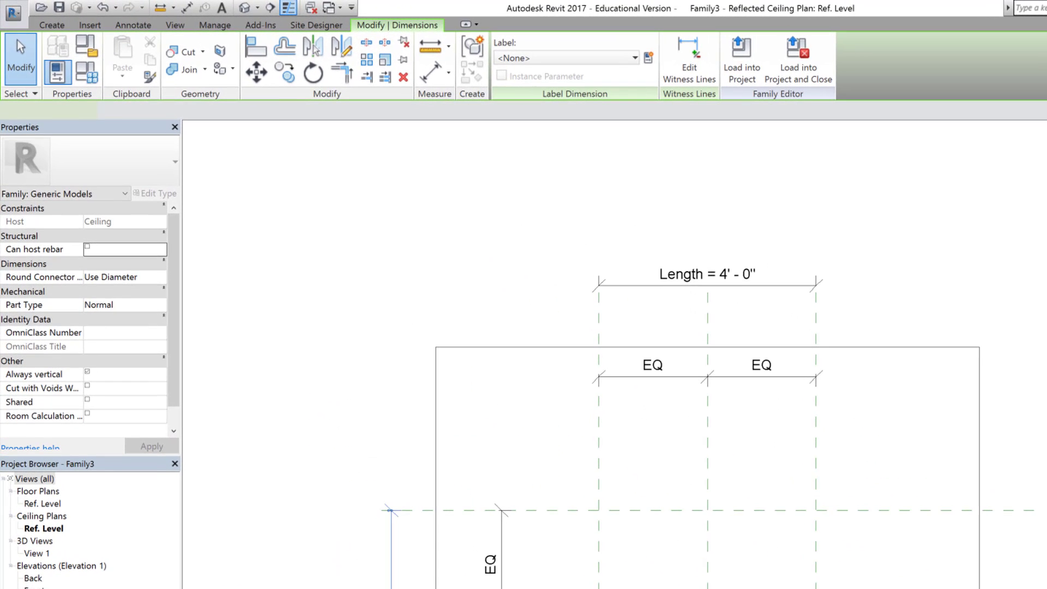
{"action": "left_click", "coordinate": [648, 57]}
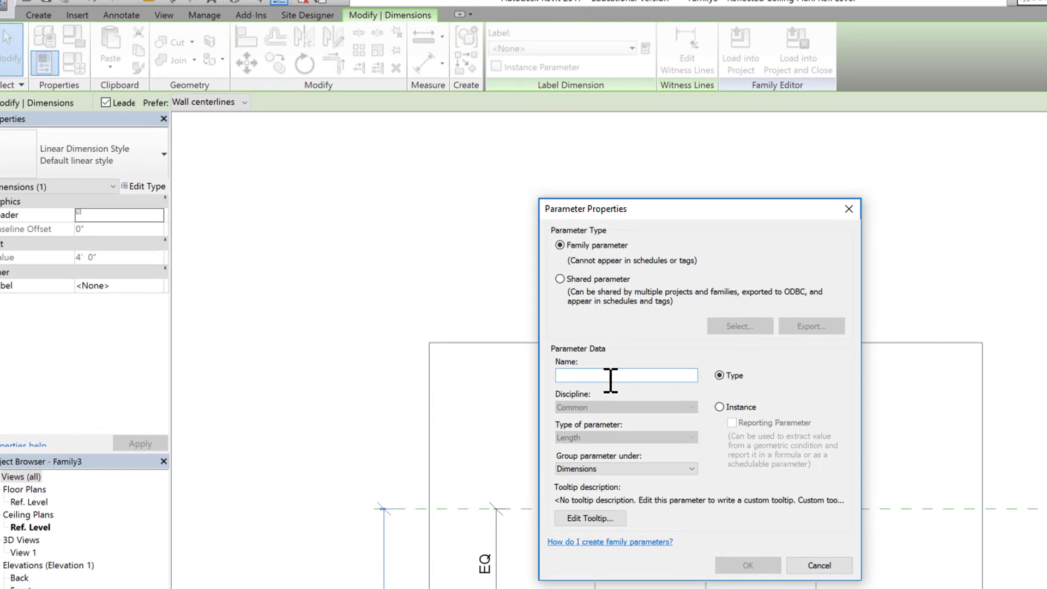
{"action": "type", "text": "W"}
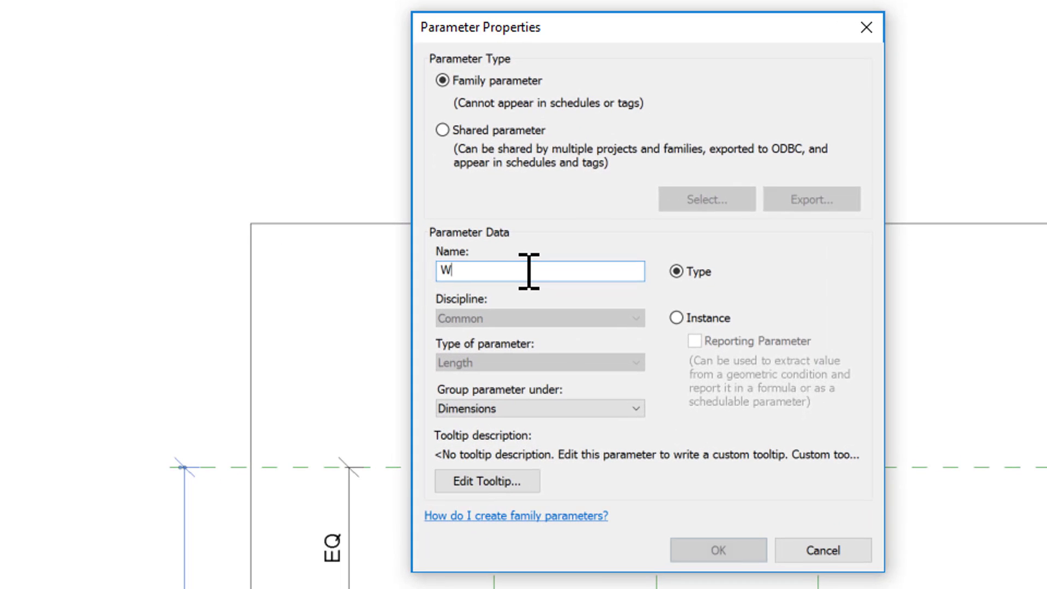
{"action": "type", "text": "idth"}
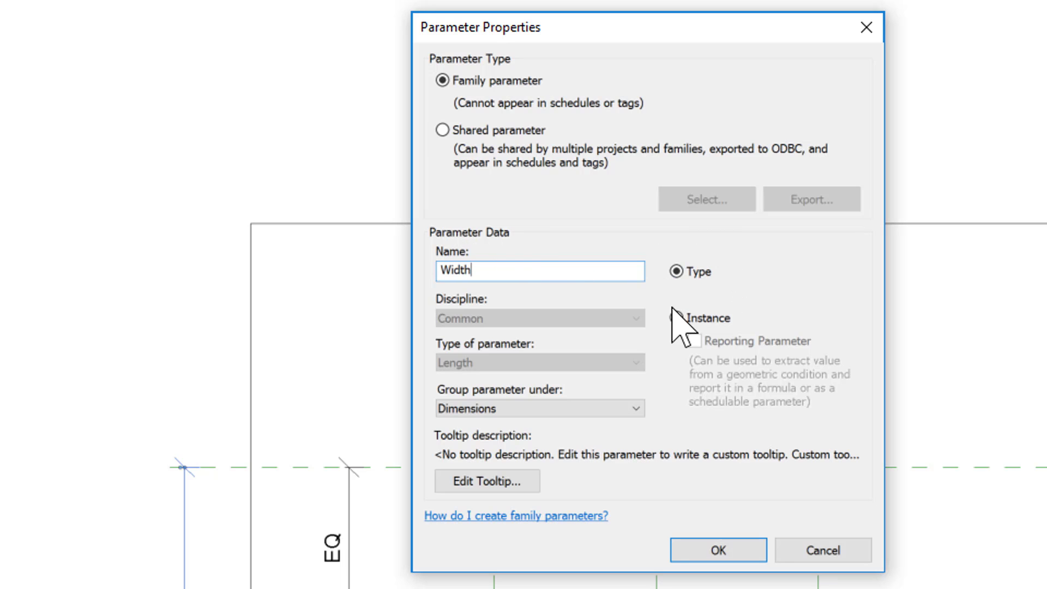
{"action": "left_click", "coordinate": [718, 550]}
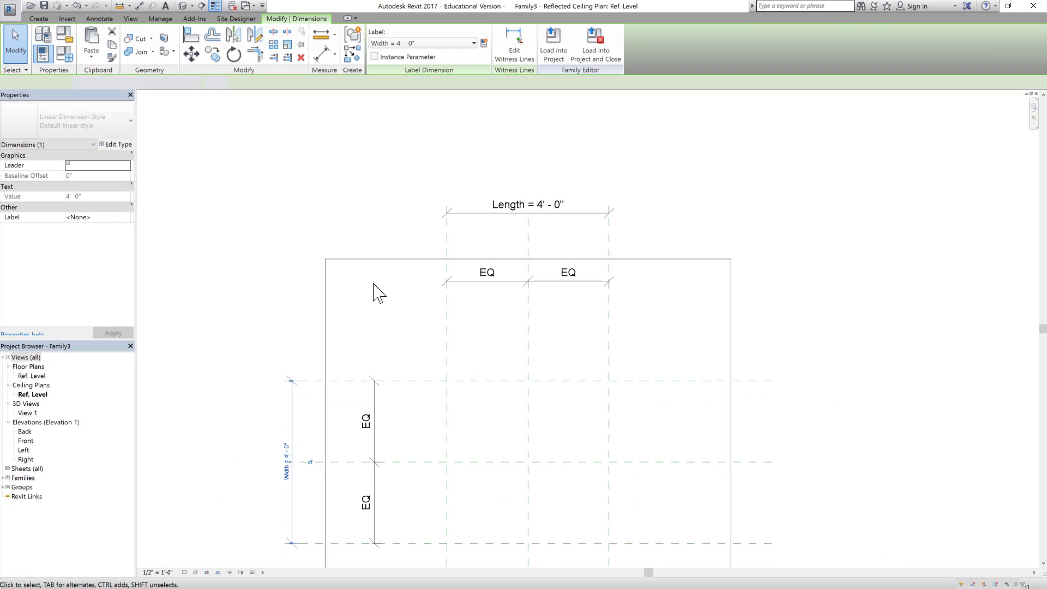
{"action": "scroll", "coordinate": [374, 285], "scroll_direction": "down", "scroll_amount": 2}
{"action": "key", "text": "Escape"}
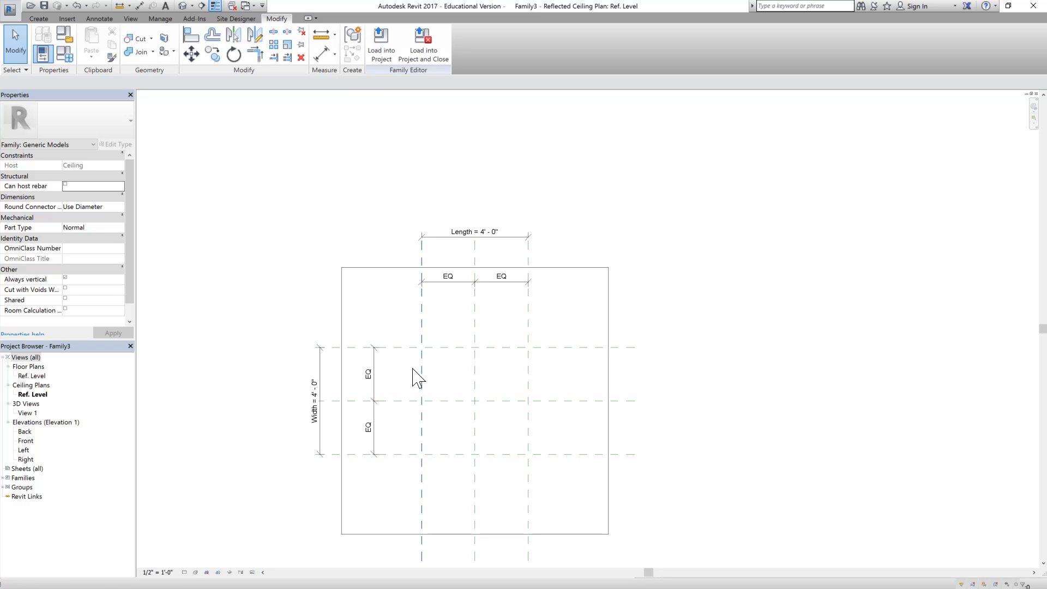
Step: Flex the reference plane framework by setting the Length and Width parameters to 6' 0" each in the family types
{"action": "scroll", "coordinate": [466, 235], "scroll_direction": "up", "scroll_amount": 2}
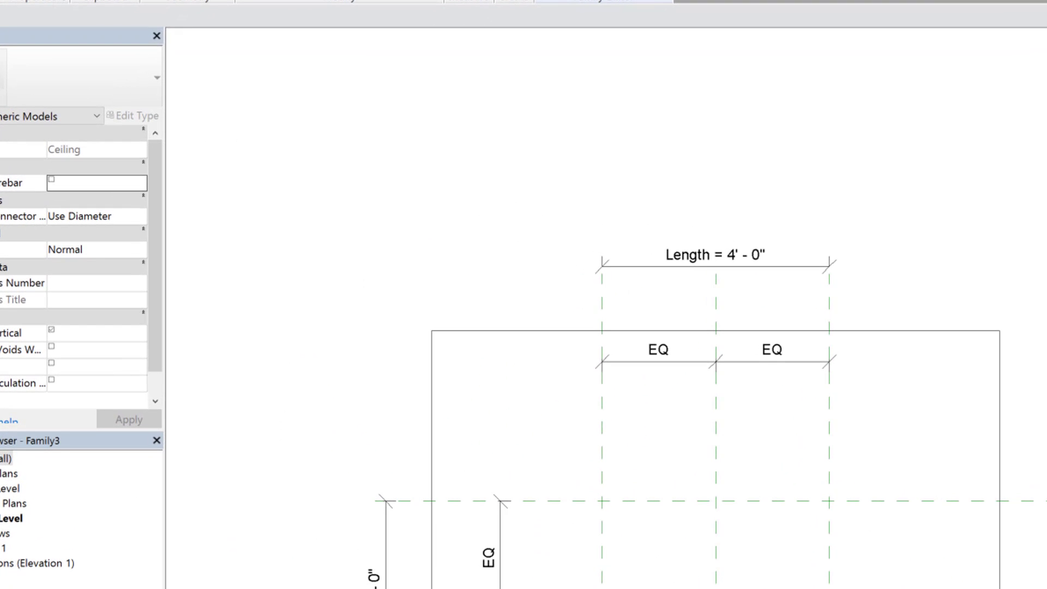
{"action": "left_click", "coordinate": [65, 21]}
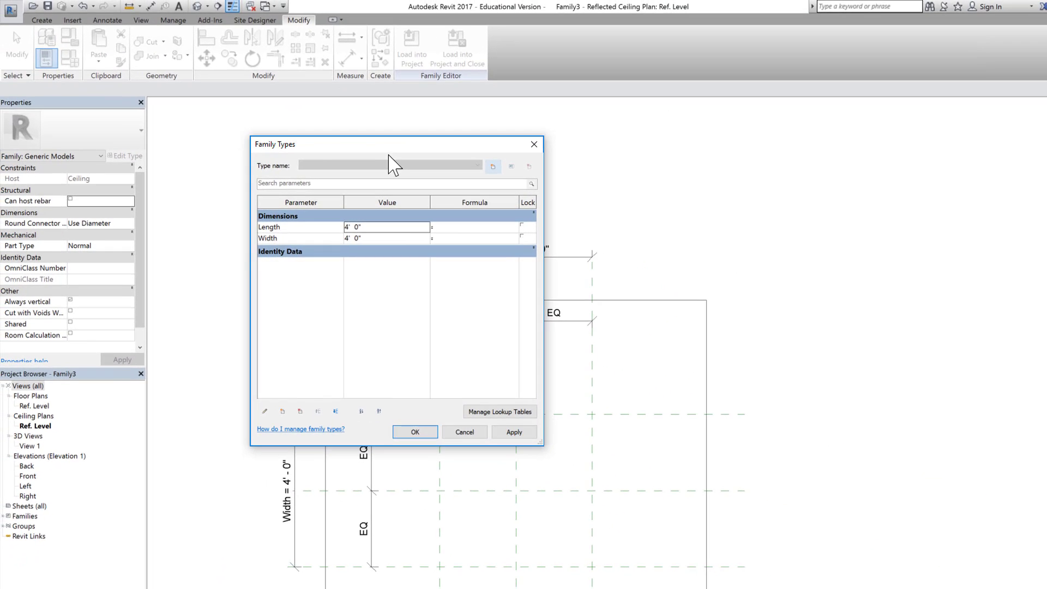
{"action": "left_click_drag", "start_coordinate": [389, 146], "coordinate": [1028, 146]}
{"action": "left_click_drag", "start_coordinate": [806, 245], "coordinate": [830, 245]}
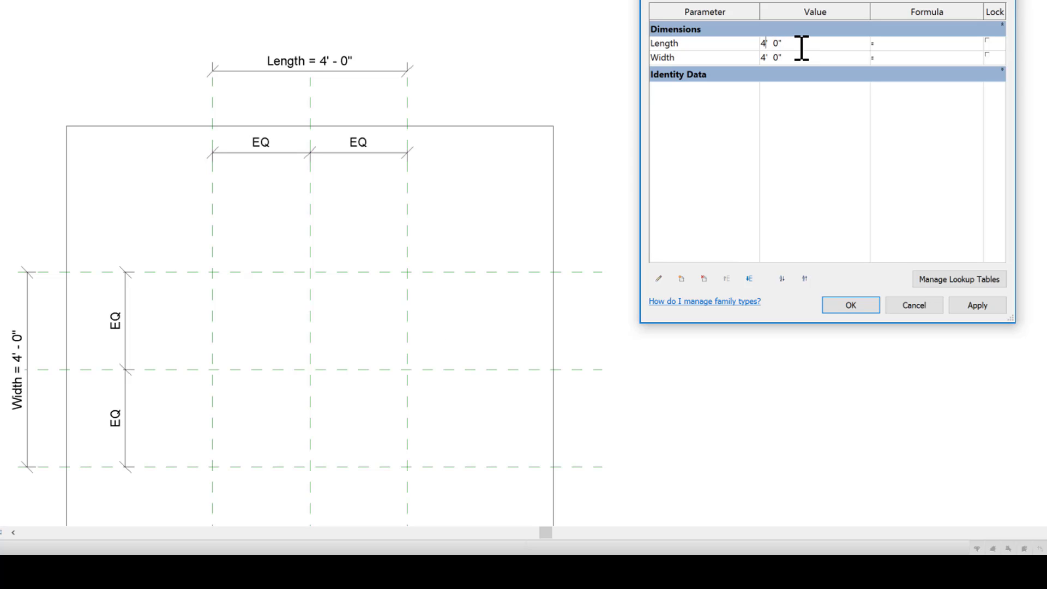
{"action": "left_click", "coordinate": [978, 305]}
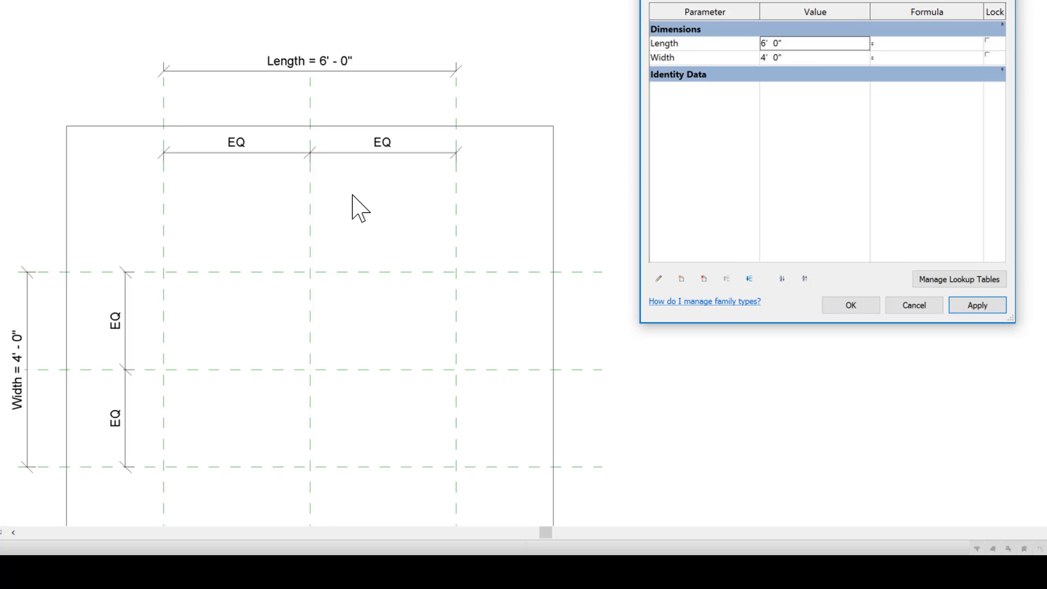
{"action": "left_click", "coordinate": [766, 58]}
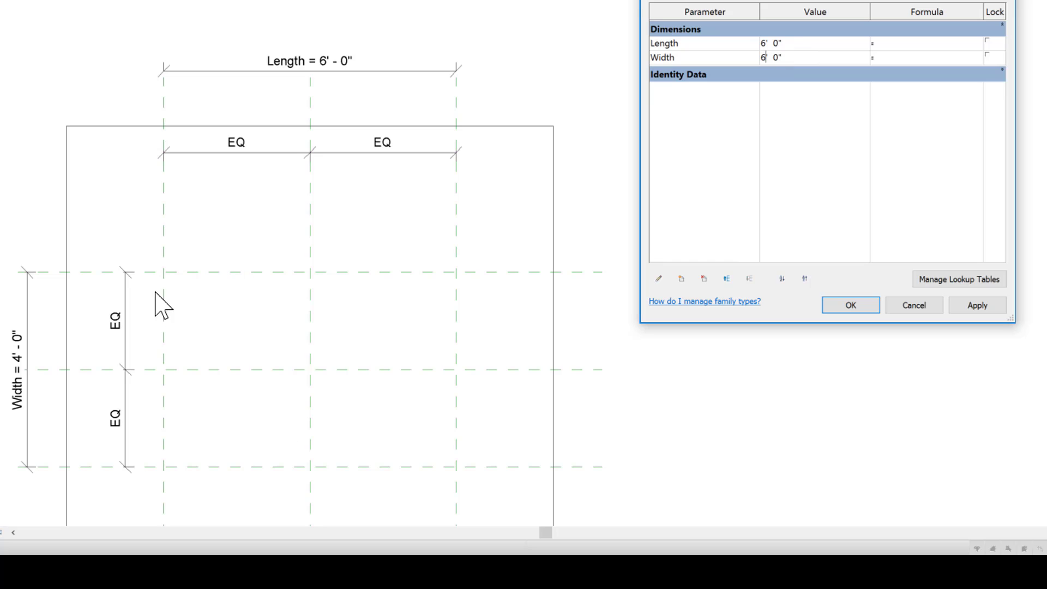
{"action": "left_click", "coordinate": [961, 306]}
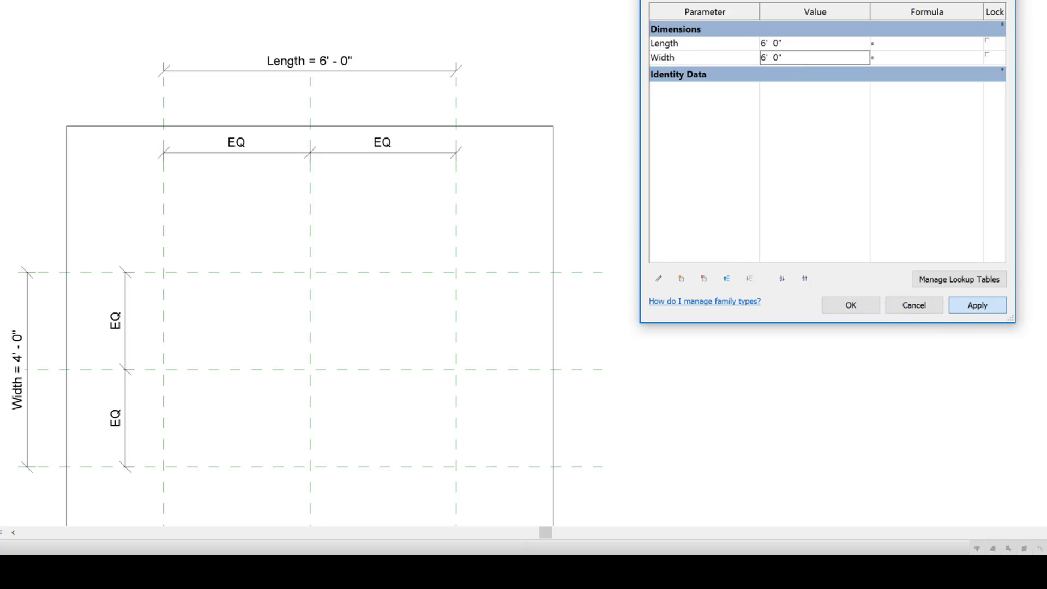
{"action": "left_click", "coordinate": [876, 310]}
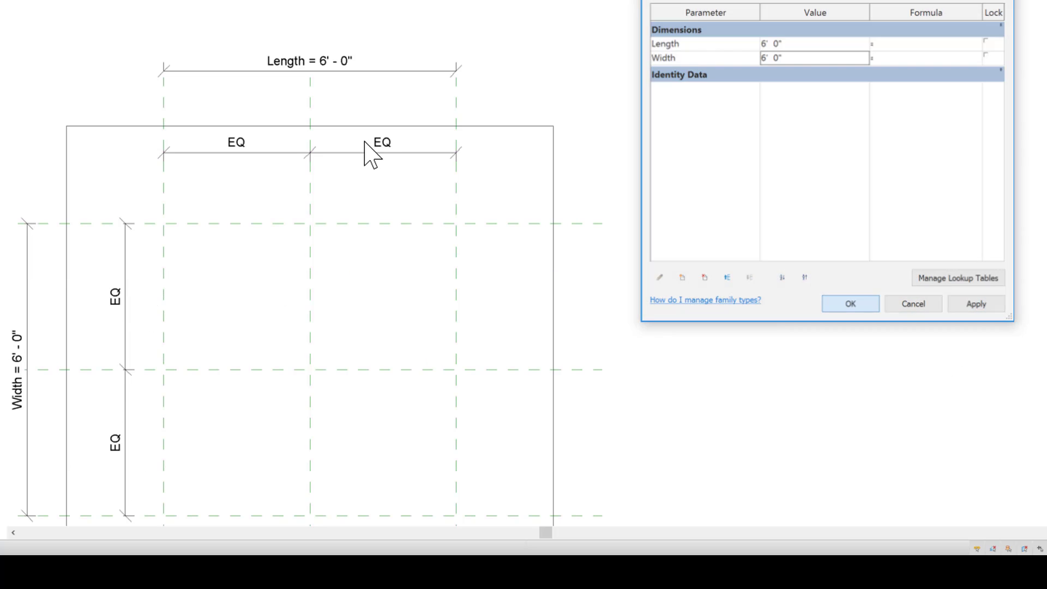
Step: Create extrusion sketch lines by picking the four outer reference planes of the framework
{"action": "scroll", "coordinate": [359, 142], "scroll_direction": "down", "scroll_amount": 2}
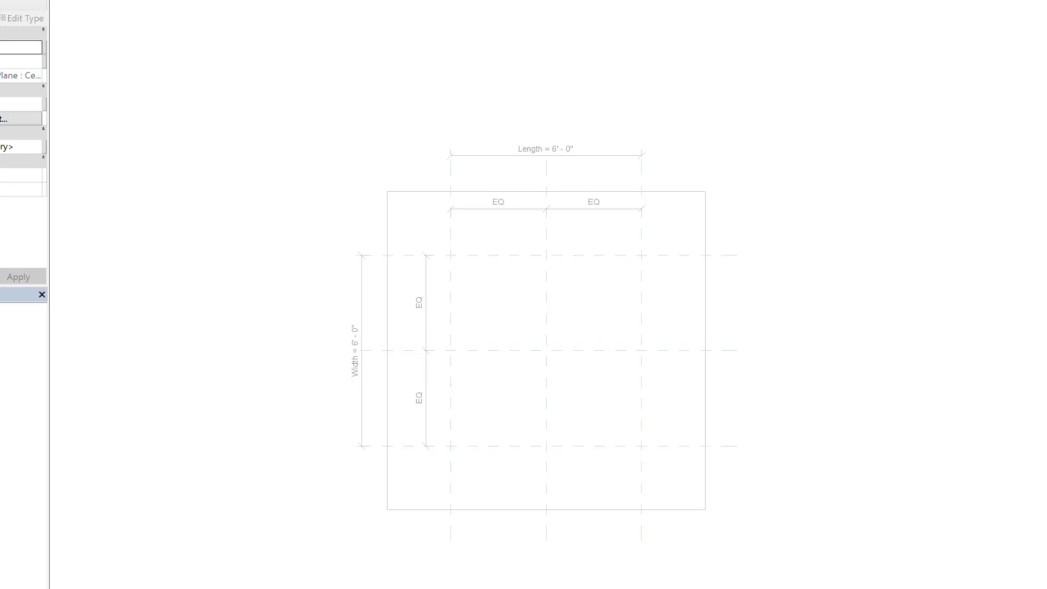
{"action": "left_click", "coordinate": [578, 255]}
{"action": "left_click", "coordinate": [450, 343], "text": "ctrl"}
{"action": "left_click", "coordinate": [506, 445], "text": "ctrl"}
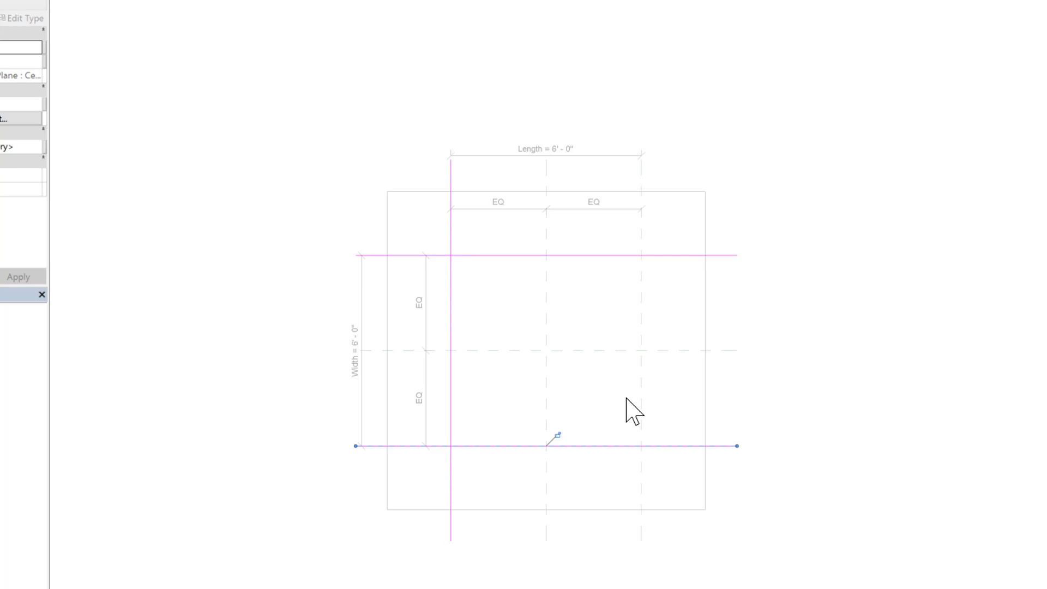
{"action": "left_click", "coordinate": [642, 412], "text": "ctrl"}
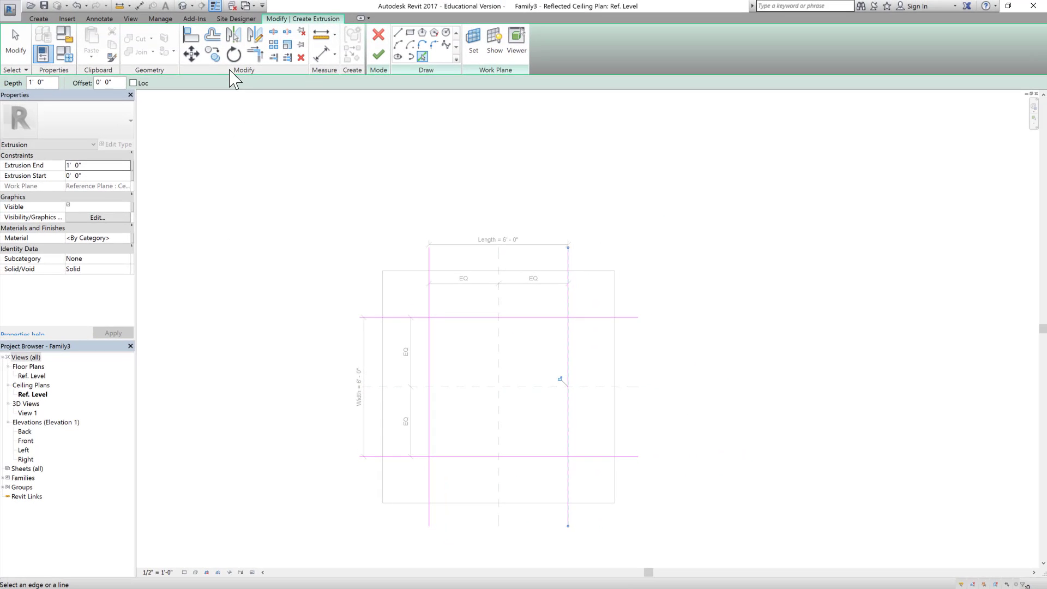
Step: Trim the four sketch lines at their corners into a closed square and finish the extrusion
{"action": "left_click", "coordinate": [255, 64]}
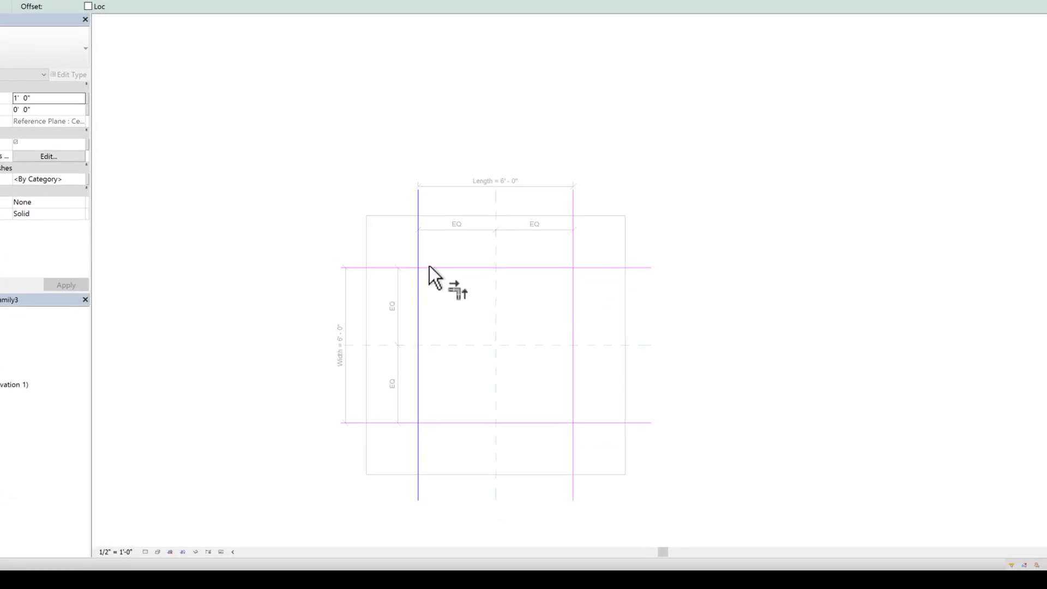
{"action": "left_click", "coordinate": [431, 268]}
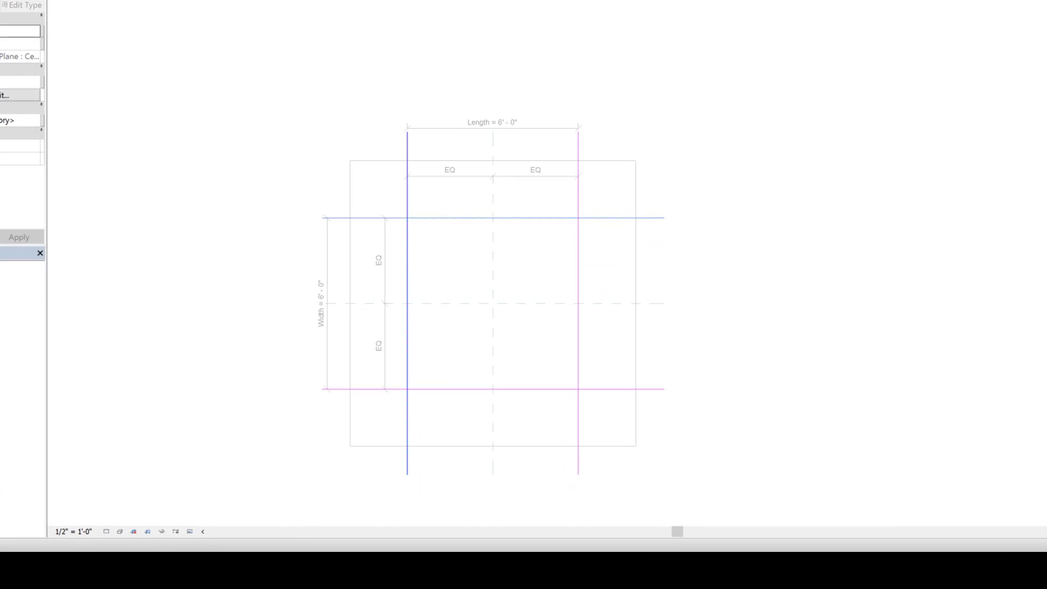
{"action": "left_click", "coordinate": [409, 351]}
{"action": "left_click", "coordinate": [434, 389]}
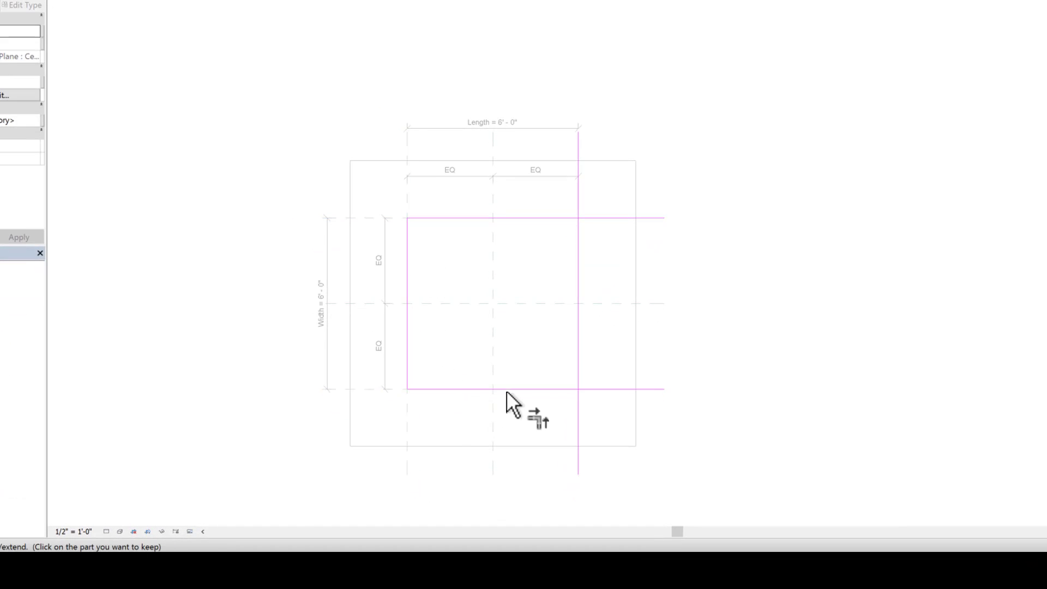
{"action": "left_click", "coordinate": [507, 390]}
{"action": "left_click", "coordinate": [578, 335]}
{"action": "left_click", "coordinate": [549, 218]}
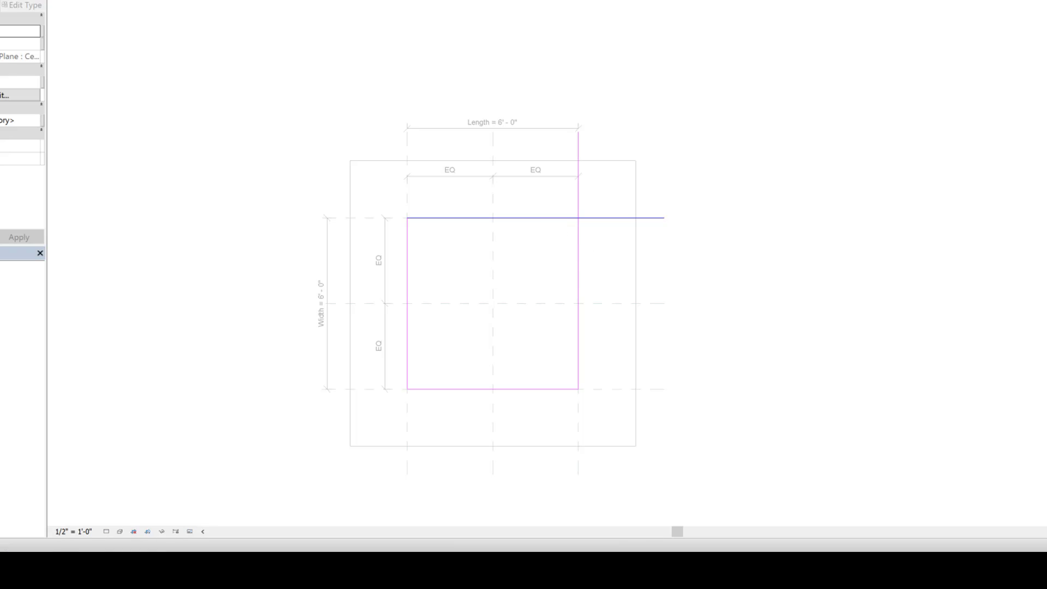
{"action": "left_click", "coordinate": [578, 246]}
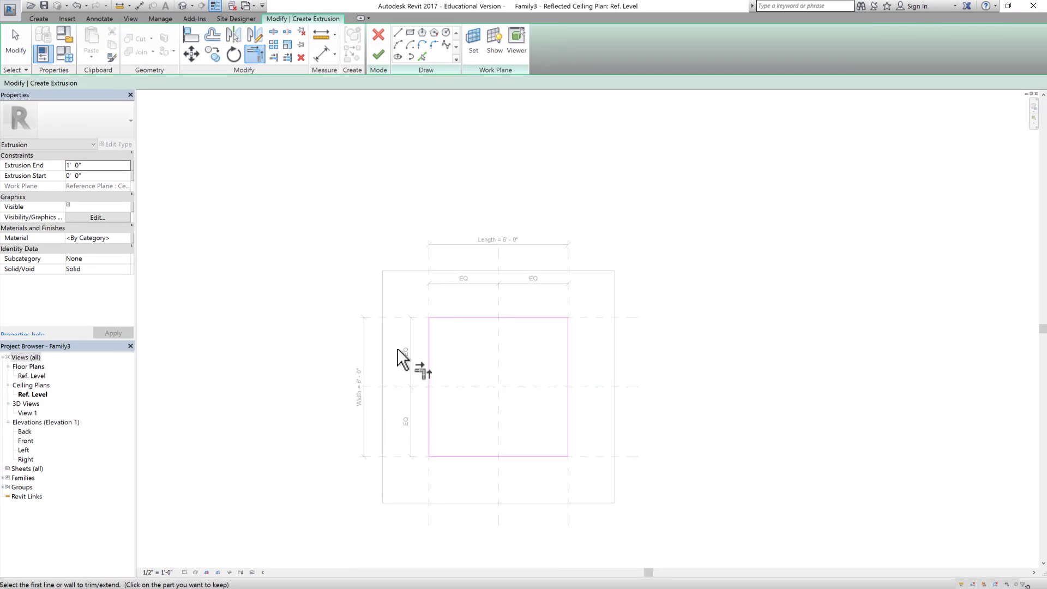
{"action": "left_click", "coordinate": [378, 54]}
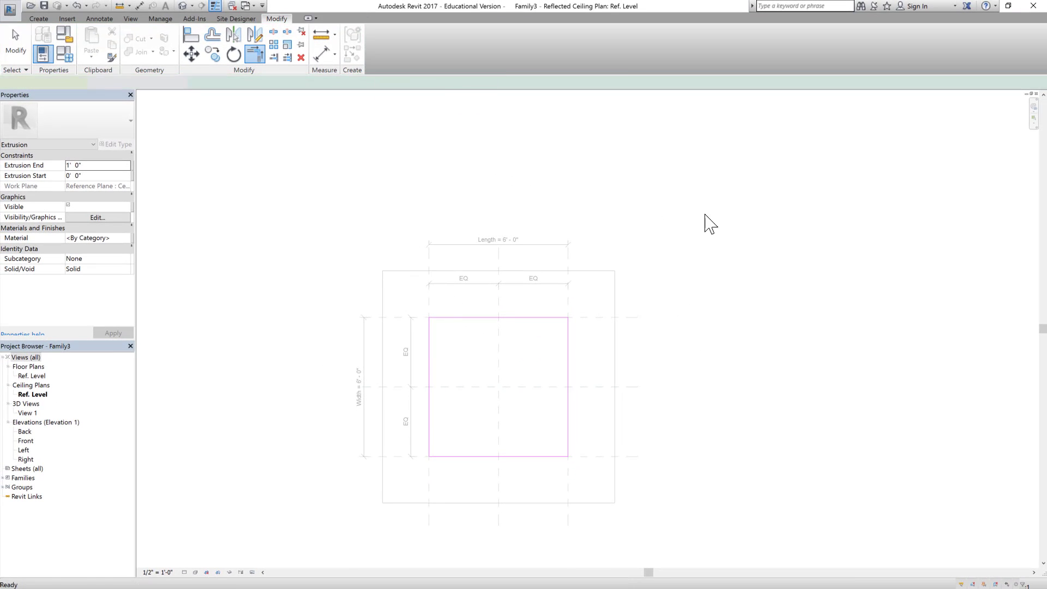
{"action": "key", "text": "Escape"}
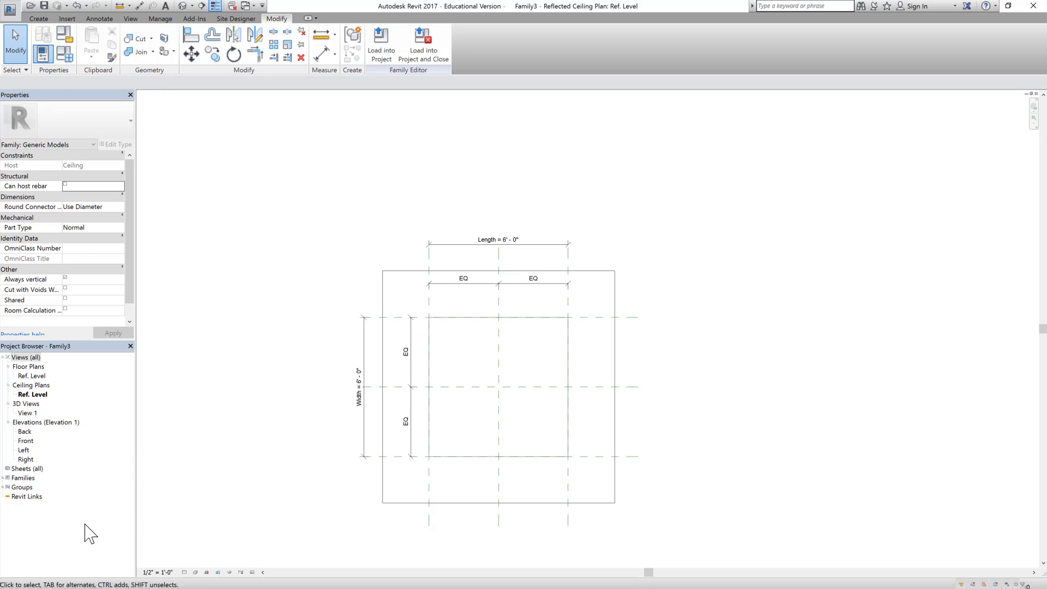
Step: In the Back elevation, set the extrusion's start to -0' 4" and its end to -0' 8"
{"action": "double_click", "coordinate": [27, 441]}
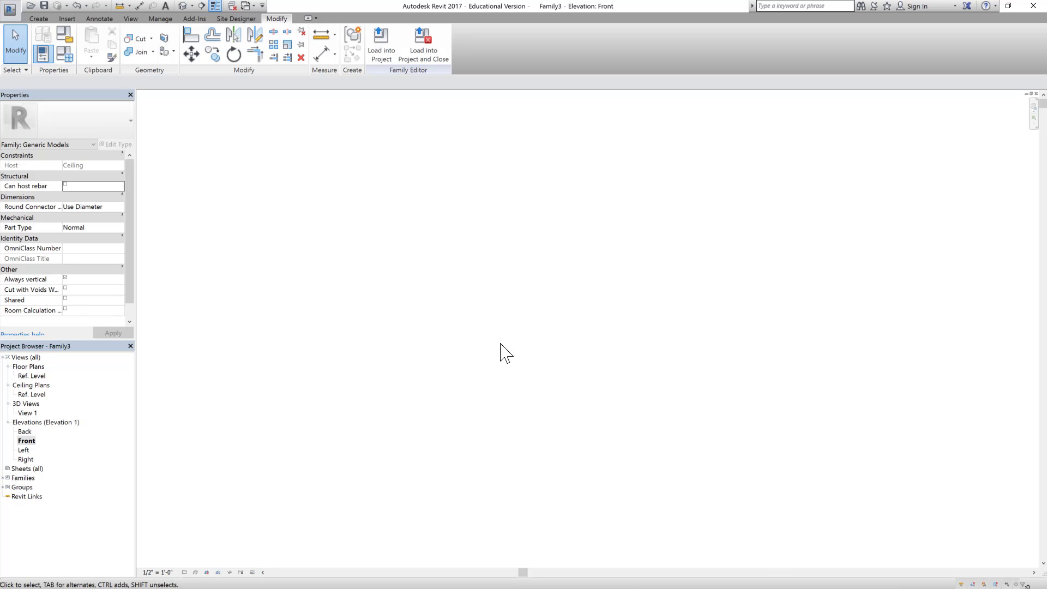
{"action": "double_click", "coordinate": [25, 432]}
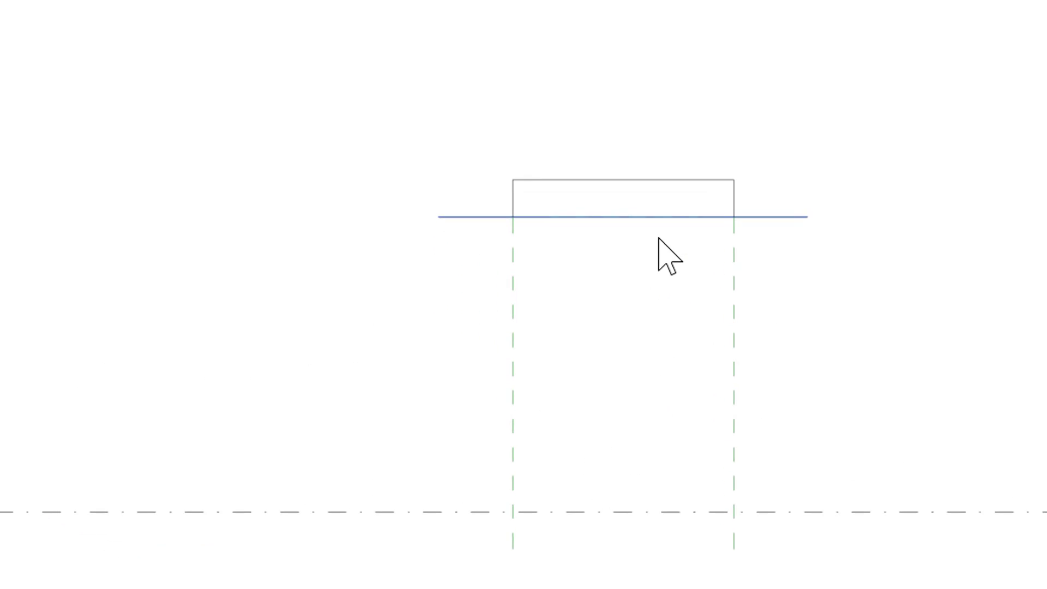
{"action": "left_click", "coordinate": [612, 173]}
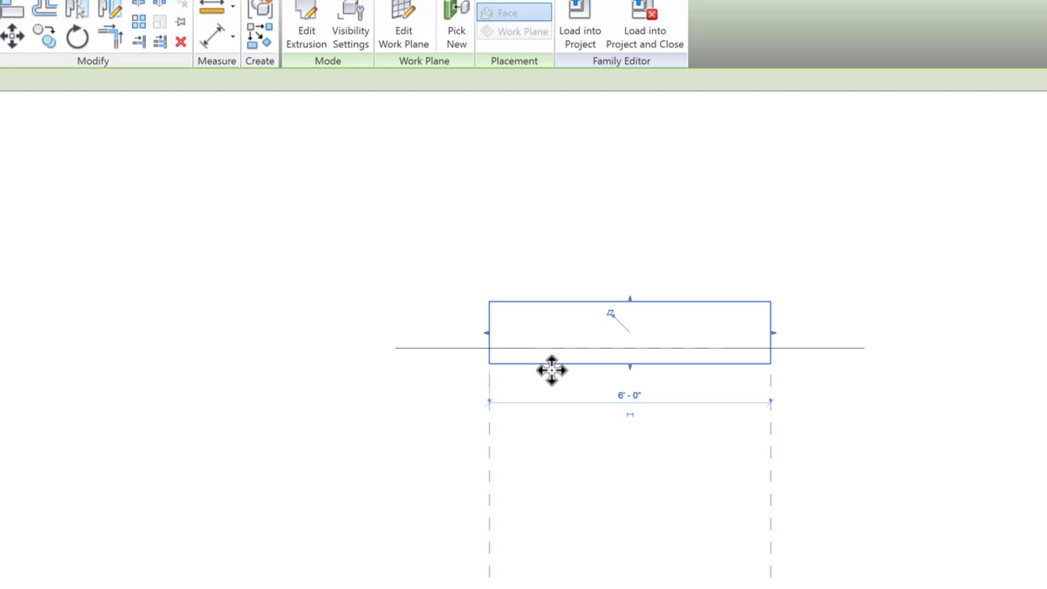
{"action": "left_click", "coordinate": [109, 221]}
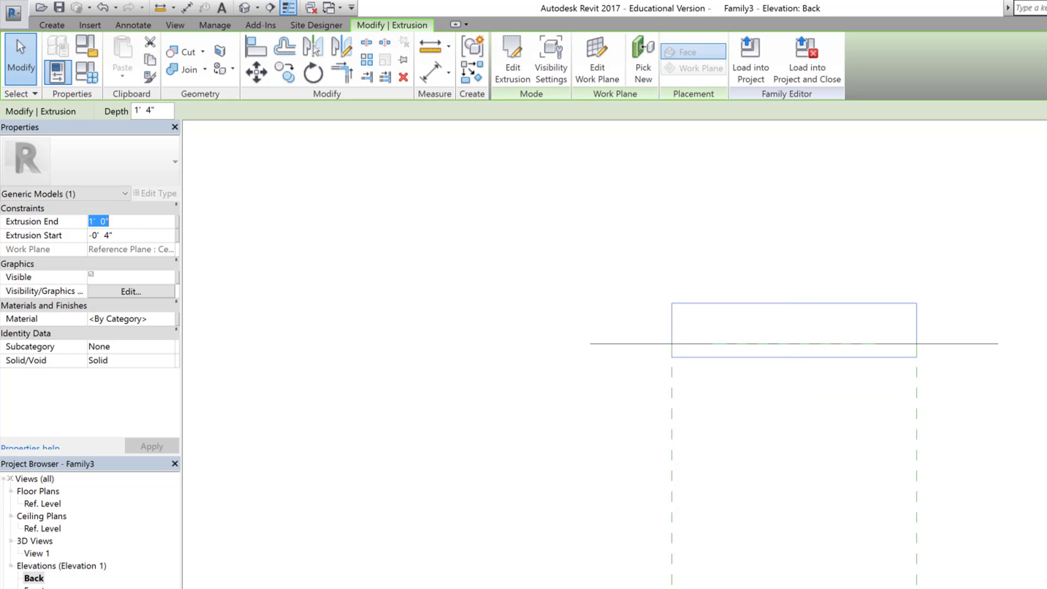
{"action": "type", "text": "-0"}
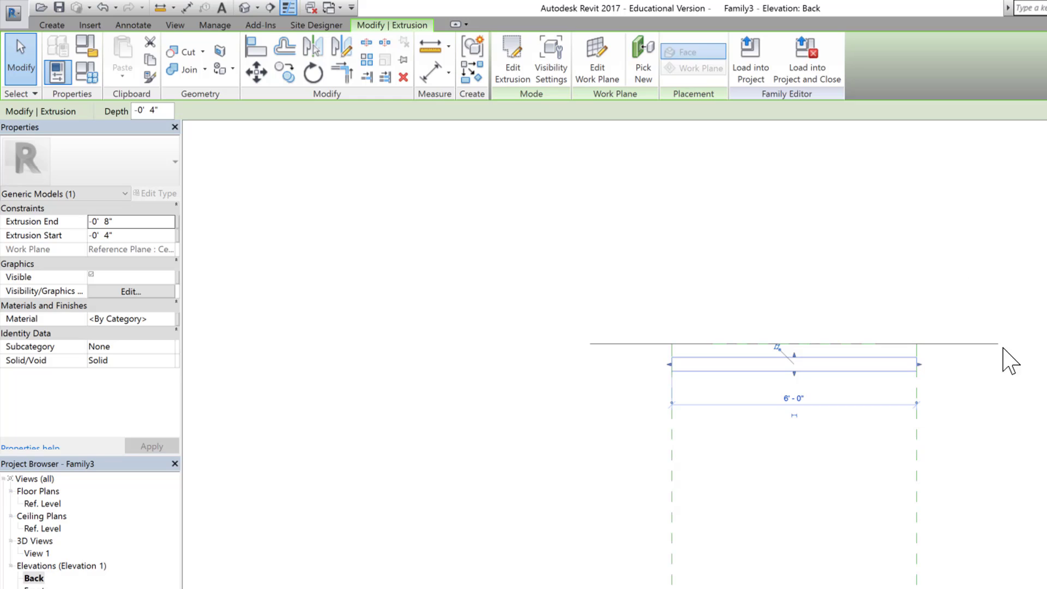
{"action": "left_click", "coordinate": [1014, 356]}
{"action": "scroll", "coordinate": [705, 344], "scroll_direction": "up", "scroll_amount": 4}
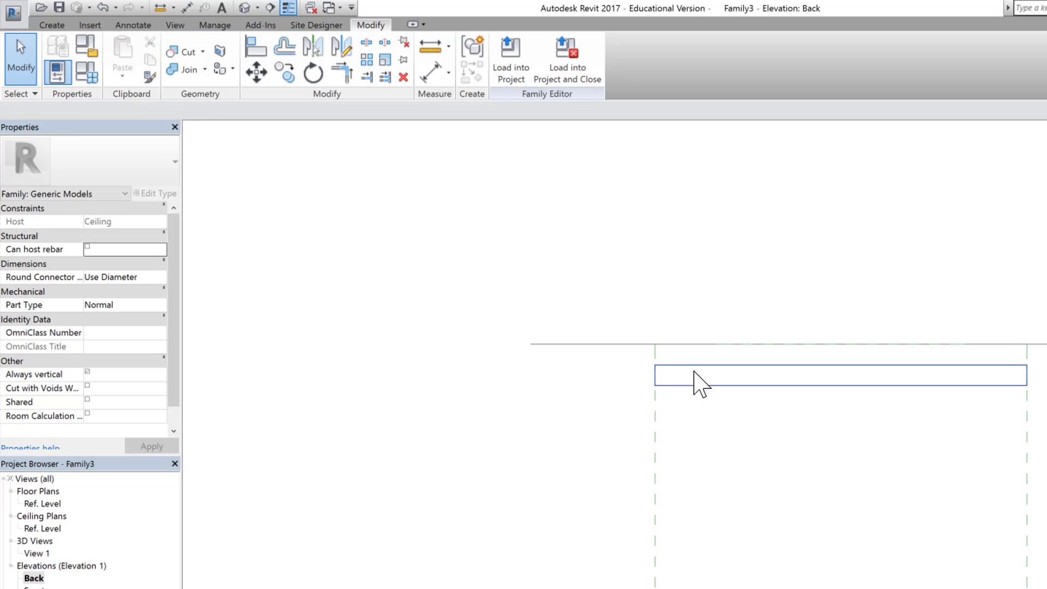
{"action": "left_click", "coordinate": [686, 365]}
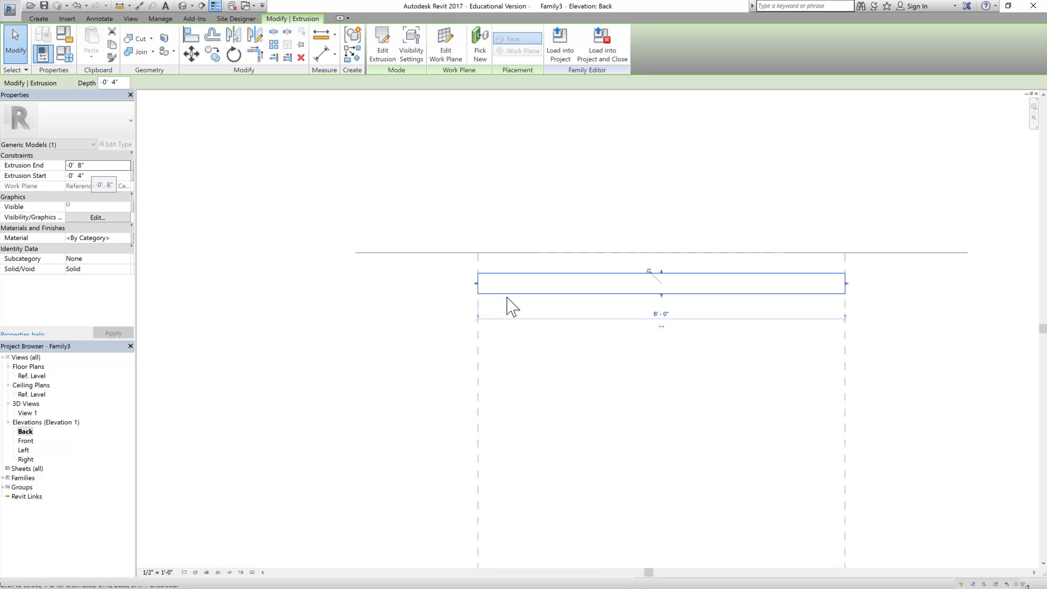
{"action": "left_click", "coordinate": [857, 409]}
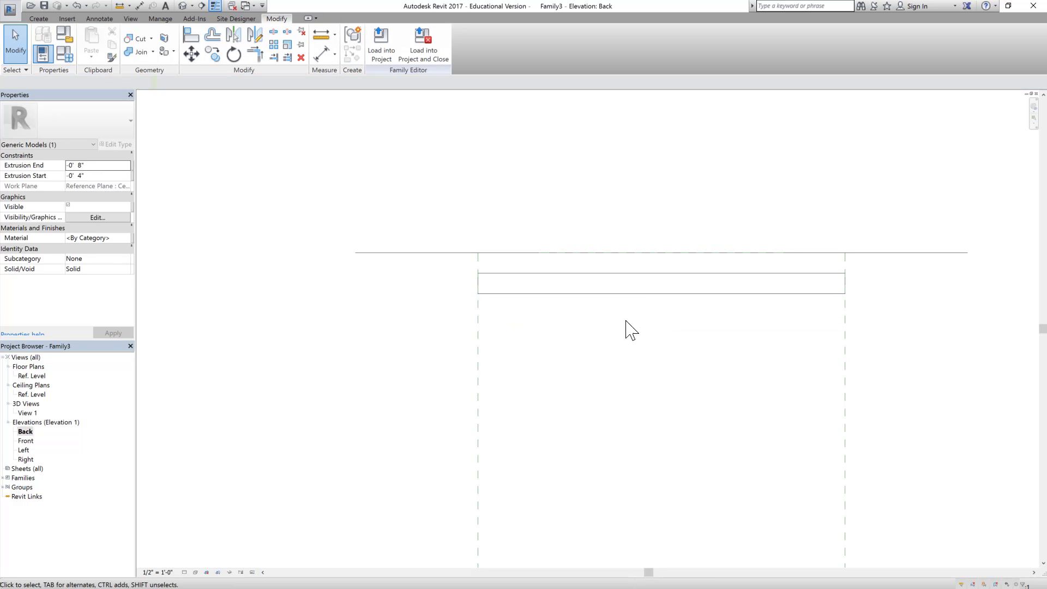
Step: Add aligned dimensions from the ceiling line to the extrusion's top edge and between the extrusion's top and bottom edges
{"action": "left_click", "coordinate": [744, 283]}
{"action": "left_click", "coordinate": [932, 368]}
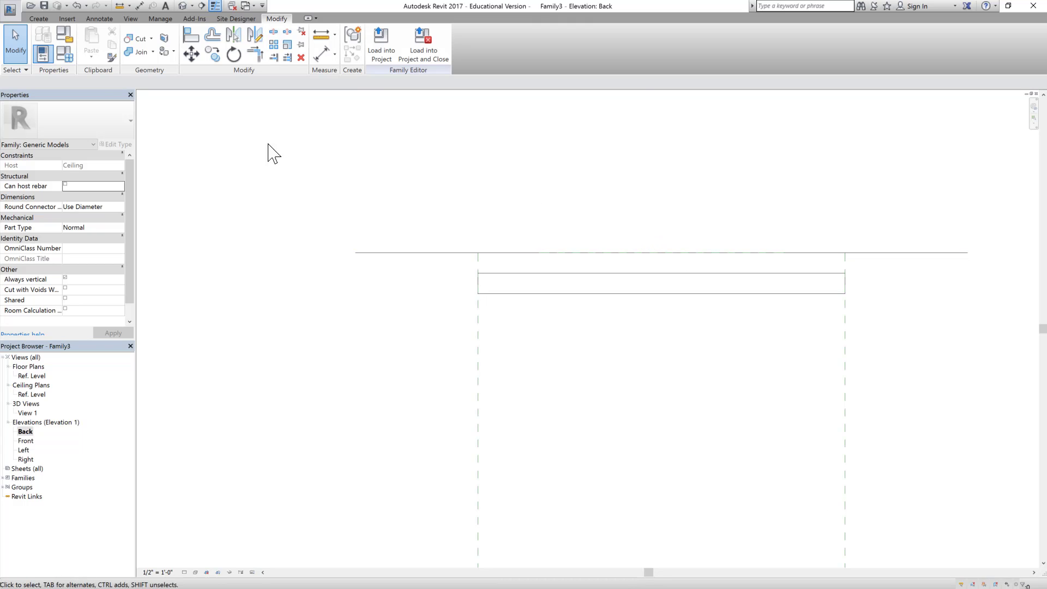
{"action": "left_click", "coordinate": [99, 19]}
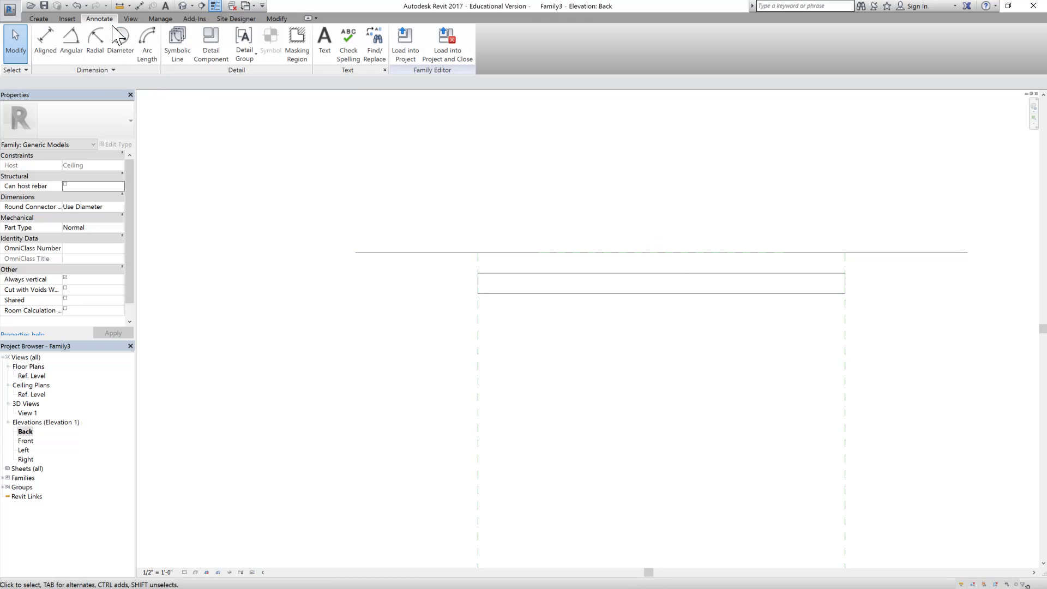
{"action": "left_click", "coordinate": [45, 39]}
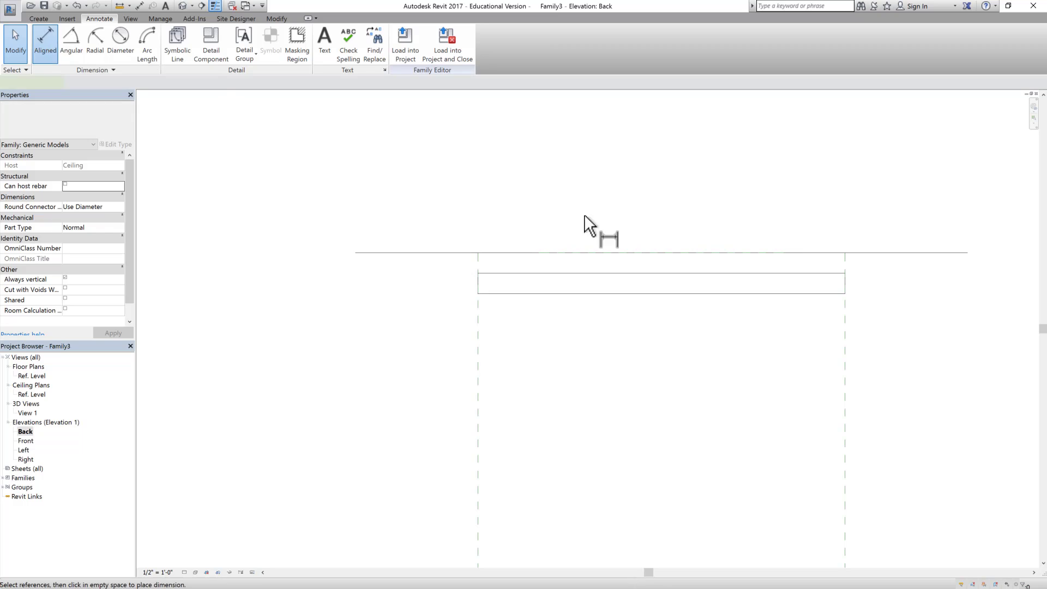
{"action": "left_click", "coordinate": [499, 253]}
{"action": "left_click", "coordinate": [503, 273]}
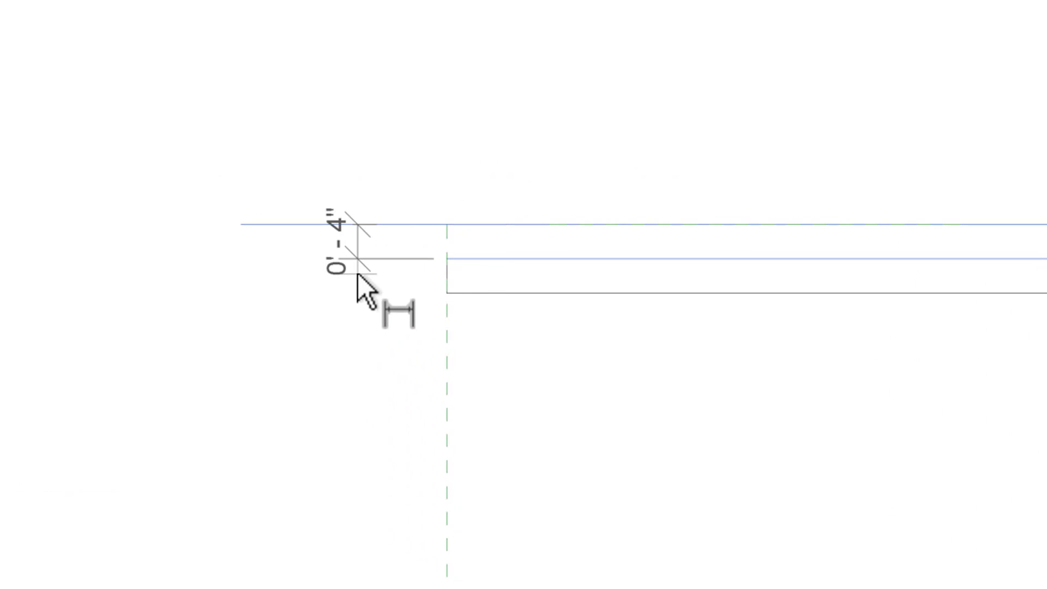
{"action": "left_click", "coordinate": [357, 275]}
{"action": "left_click", "coordinate": [500, 262]}
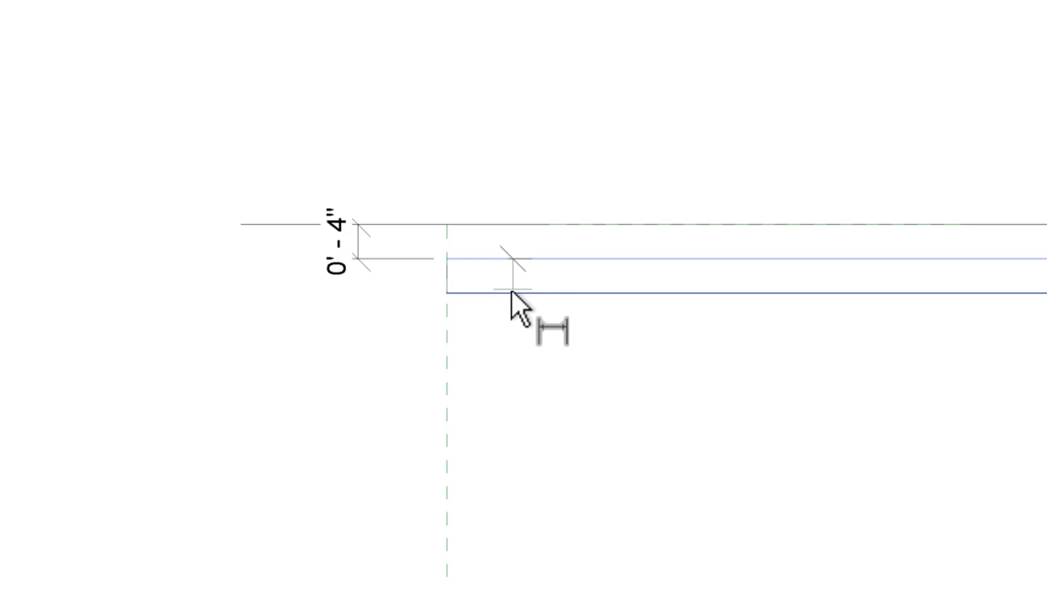
{"action": "left_click", "coordinate": [510, 293]}
{"action": "left_click", "coordinate": [355, 332]}
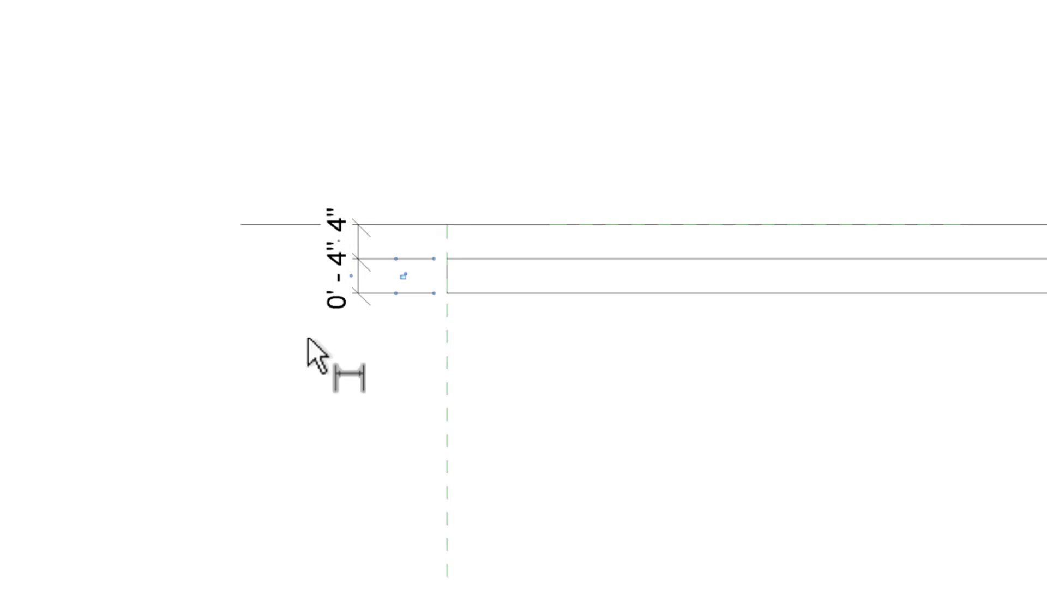
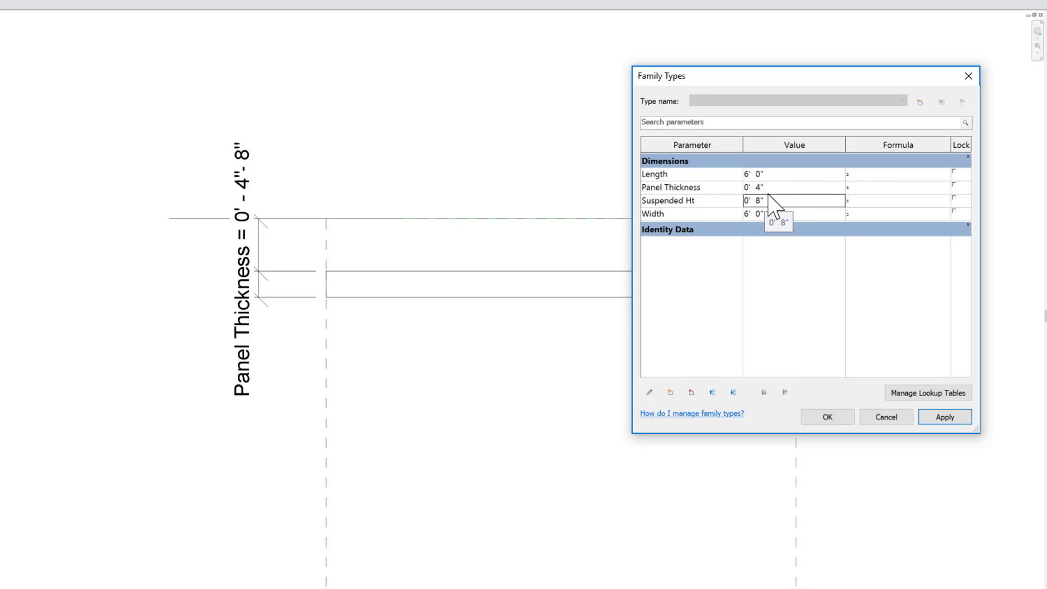
Step: Flex the panel by setting the Panel Thickness parameter to 0' 2" in the family types
{"action": "left_click", "coordinate": [757, 188]}
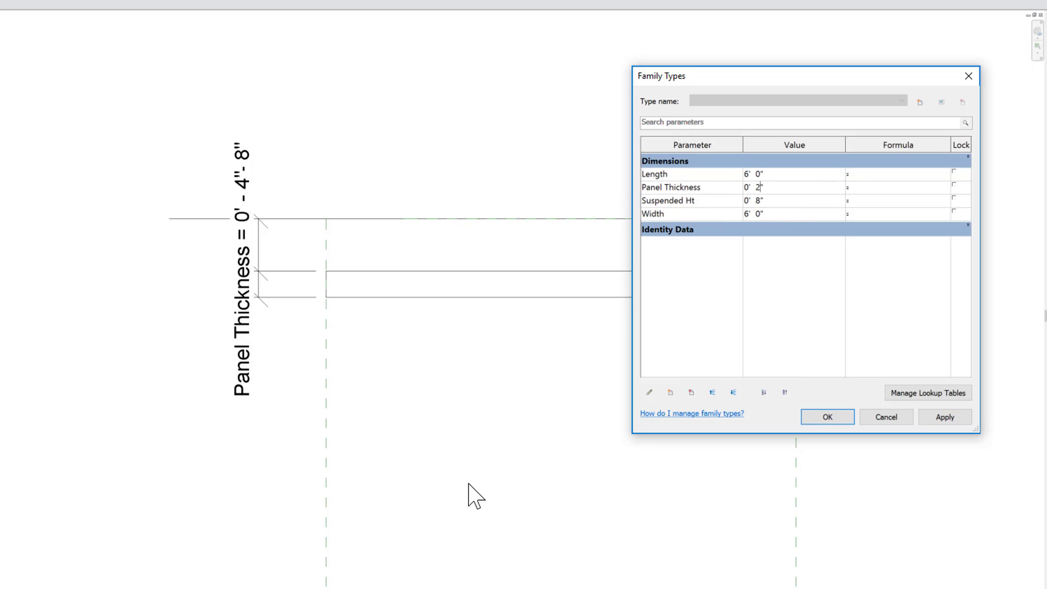
{"action": "left_click", "coordinate": [948, 420]}
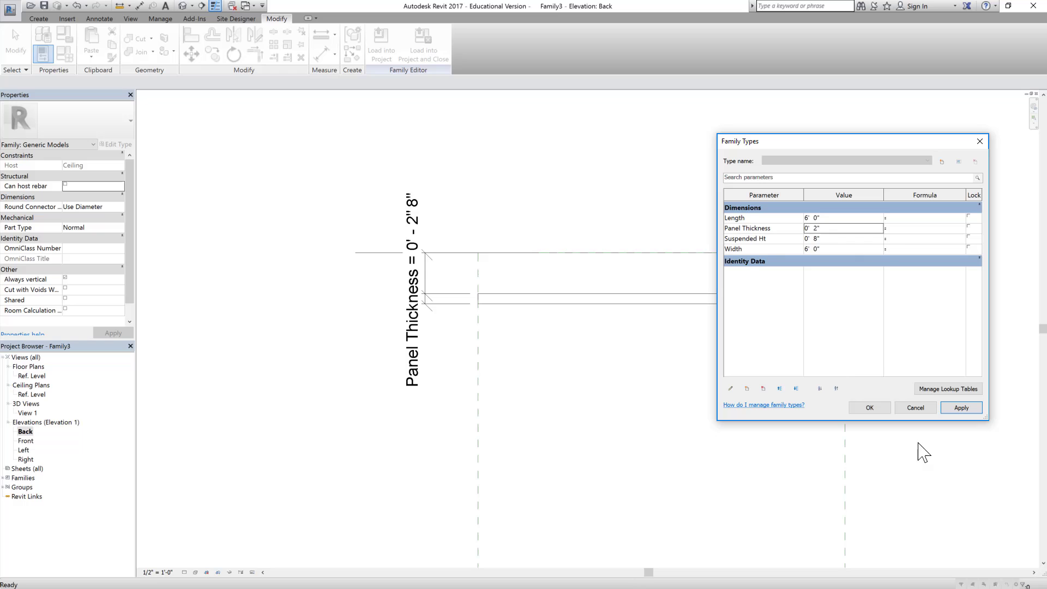
{"action": "left_click", "coordinate": [872, 410]}
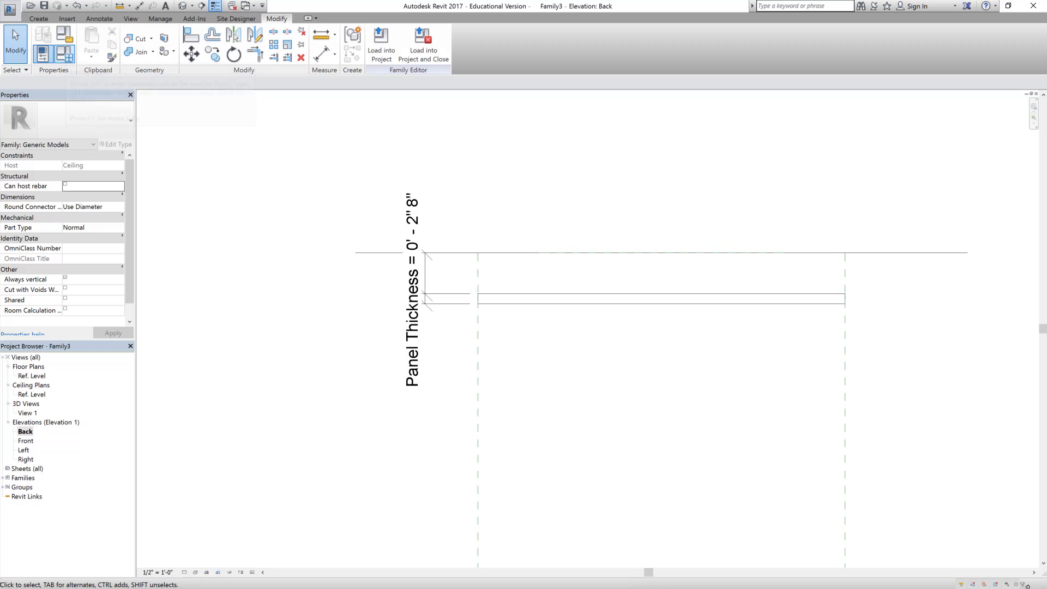
Step: Add a type-based family parameter named Material with parameter type Material, grouped under Materials and Finishes
{"action": "left_click", "coordinate": [64, 34]}
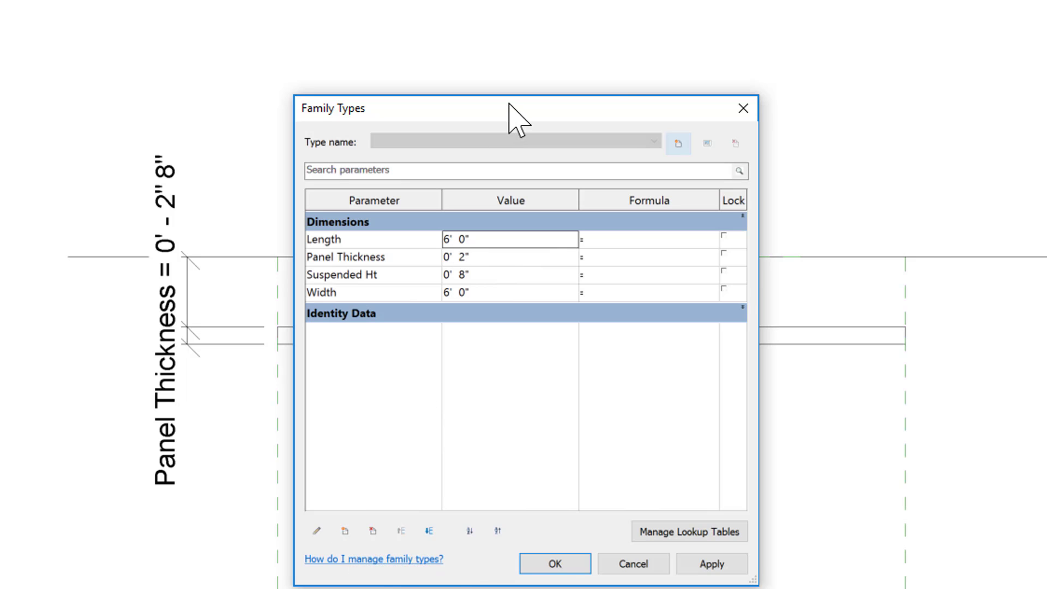
{"action": "left_click_drag", "start_coordinate": [514, 109], "coordinate": [693, 38]}
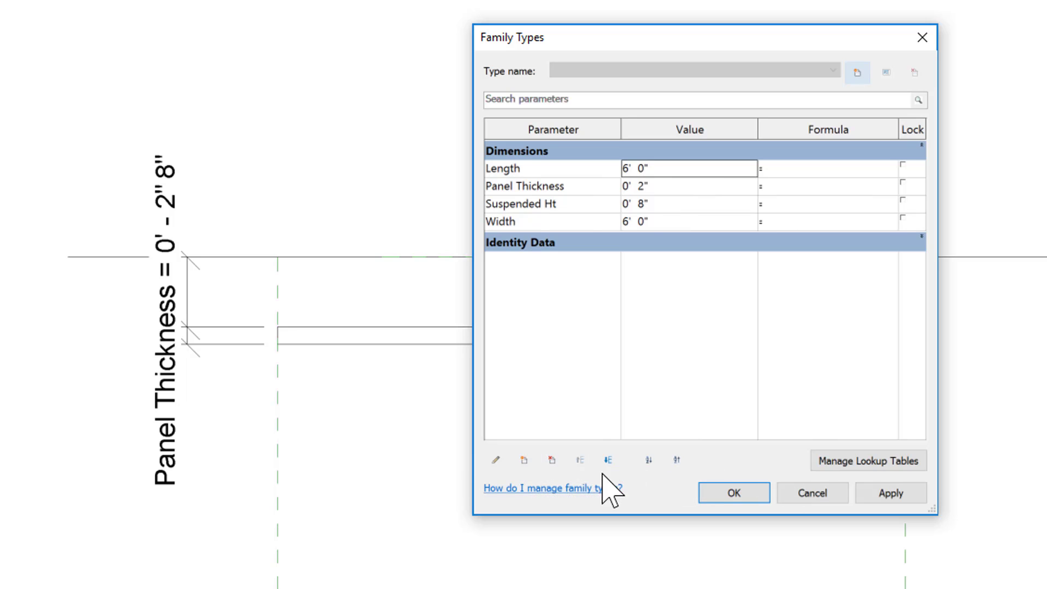
{"action": "left_click", "coordinate": [523, 461]}
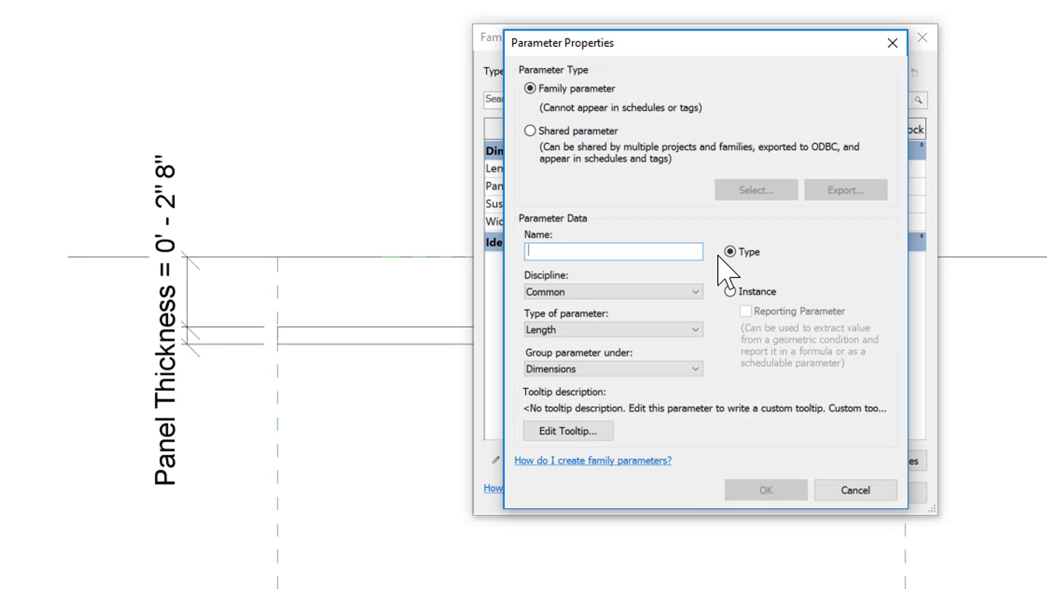
{"action": "type", "text": "Material"}
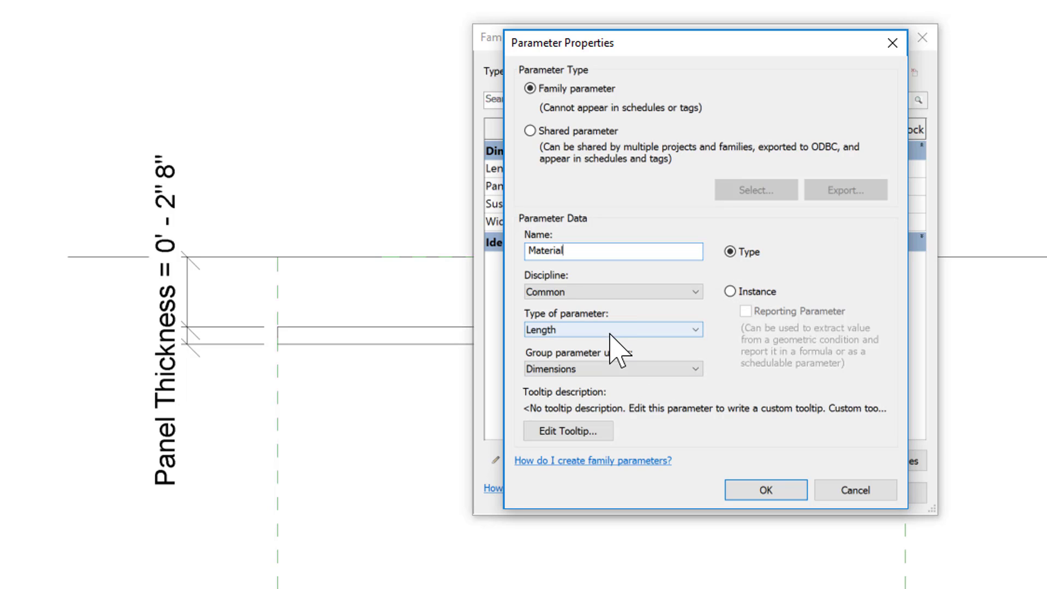
{"action": "left_click", "coordinate": [648, 330]}
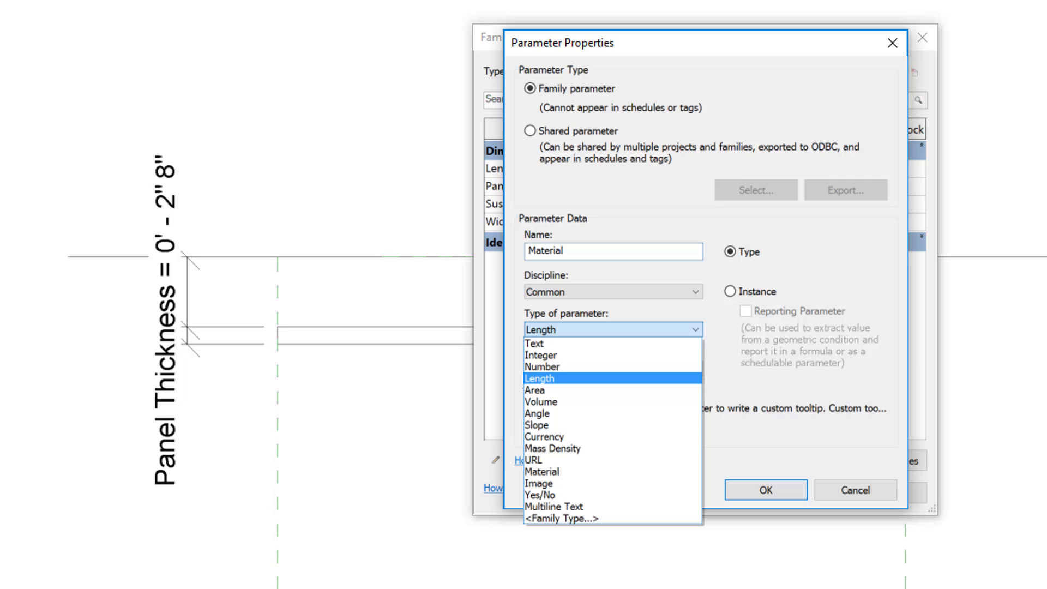
{"action": "left_click", "coordinate": [565, 472]}
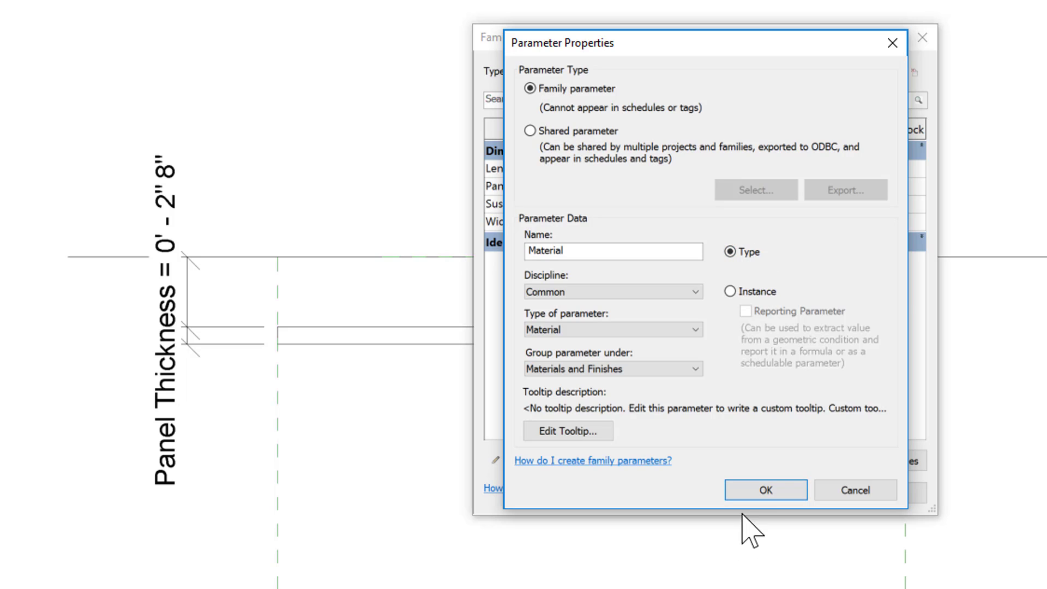
{"action": "left_click", "coordinate": [747, 492]}
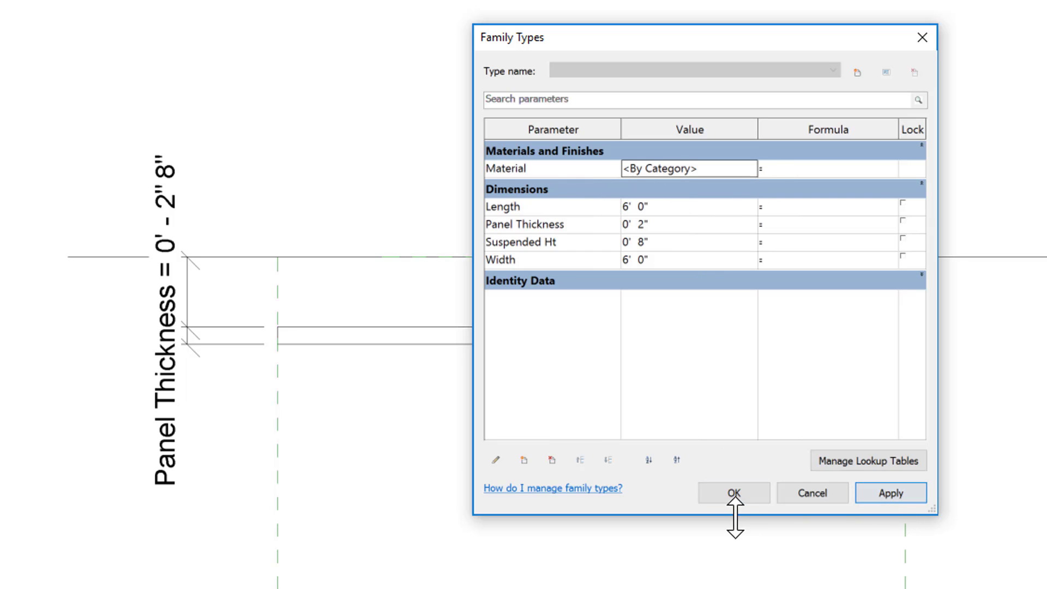
{"action": "left_click", "coordinate": [738, 496]}
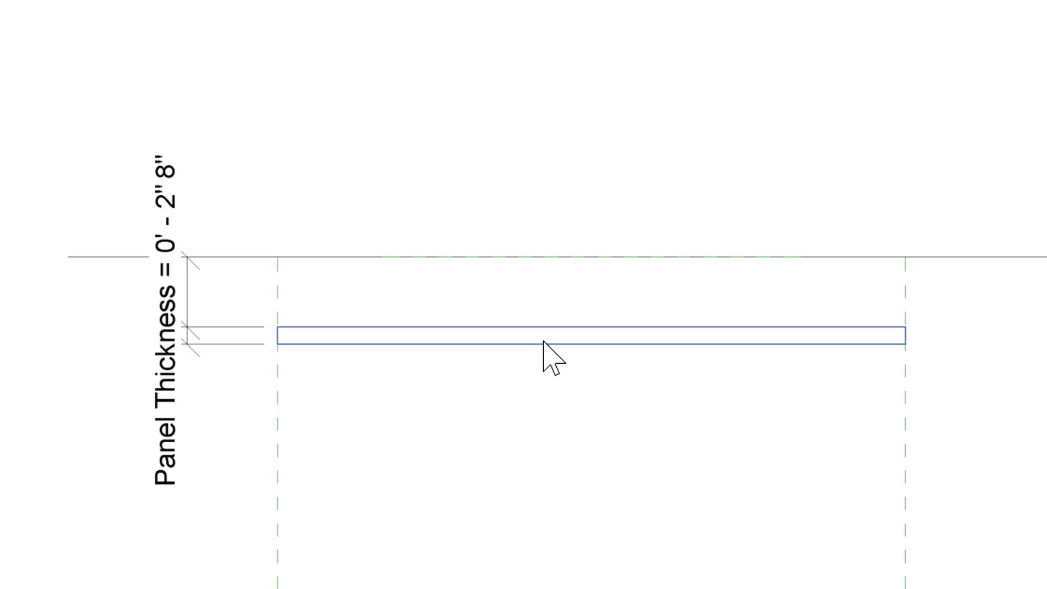
Step: Associate the panel extrusion's material property with the Material family parameter
{"action": "left_click", "coordinate": [578, 343]}
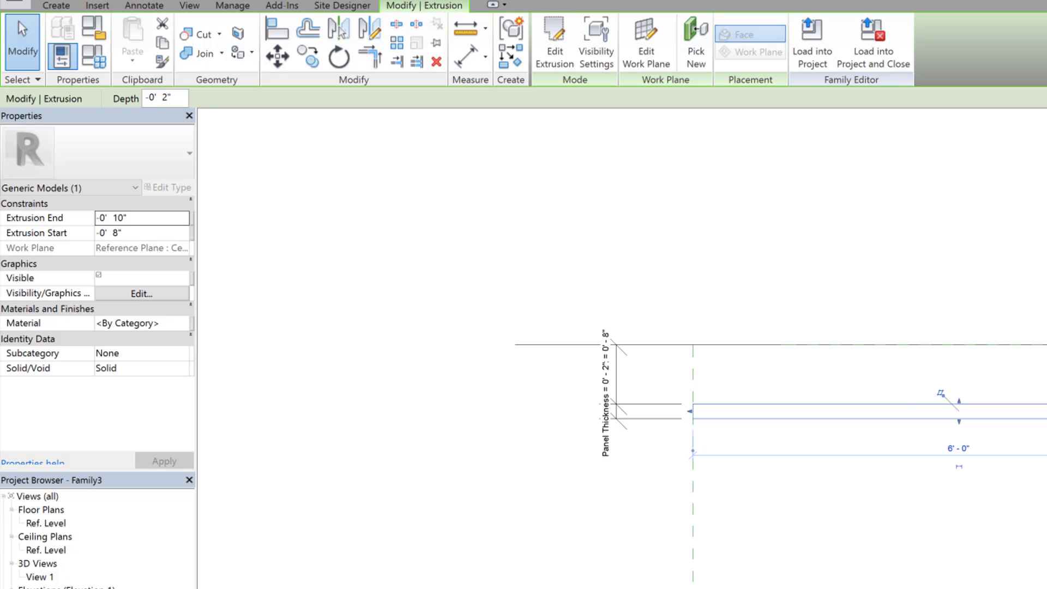
{"action": "left_click", "coordinate": [191, 323]}
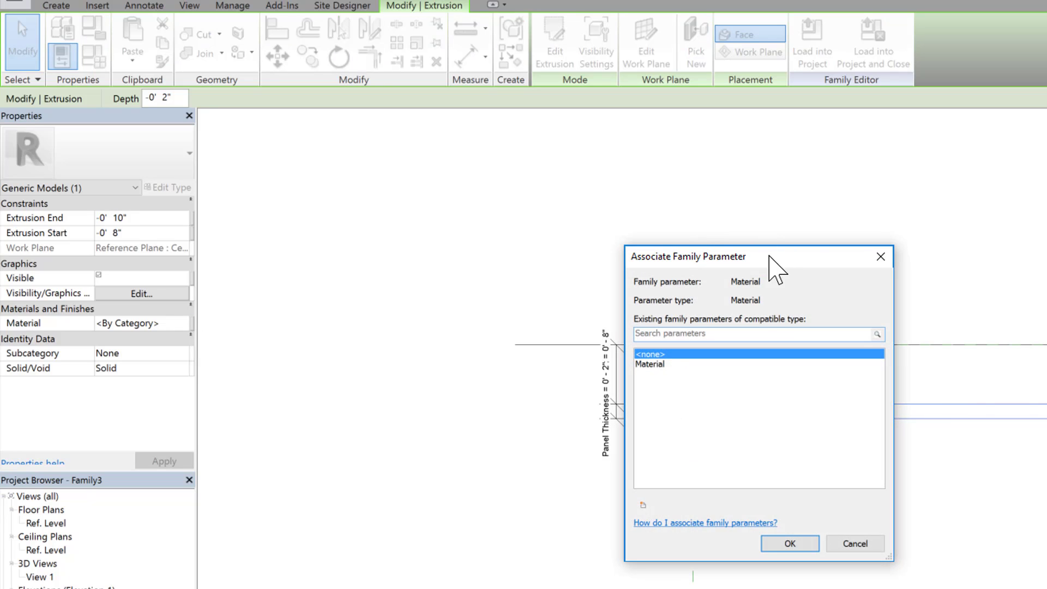
{"action": "left_click_drag", "start_coordinate": [769, 255], "coordinate": [958, 153]}
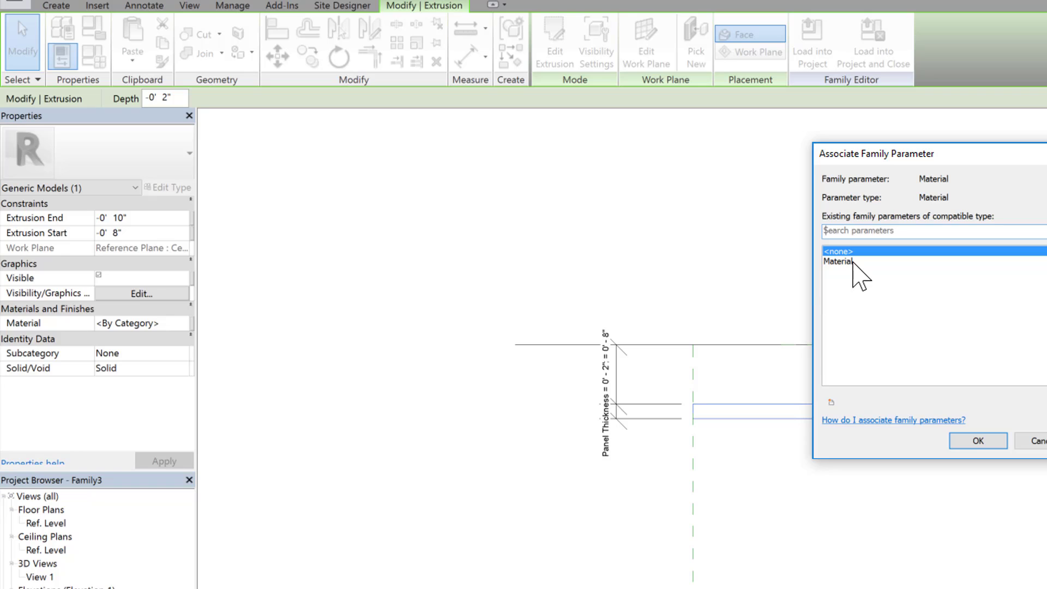
{"action": "left_click", "coordinate": [851, 261]}
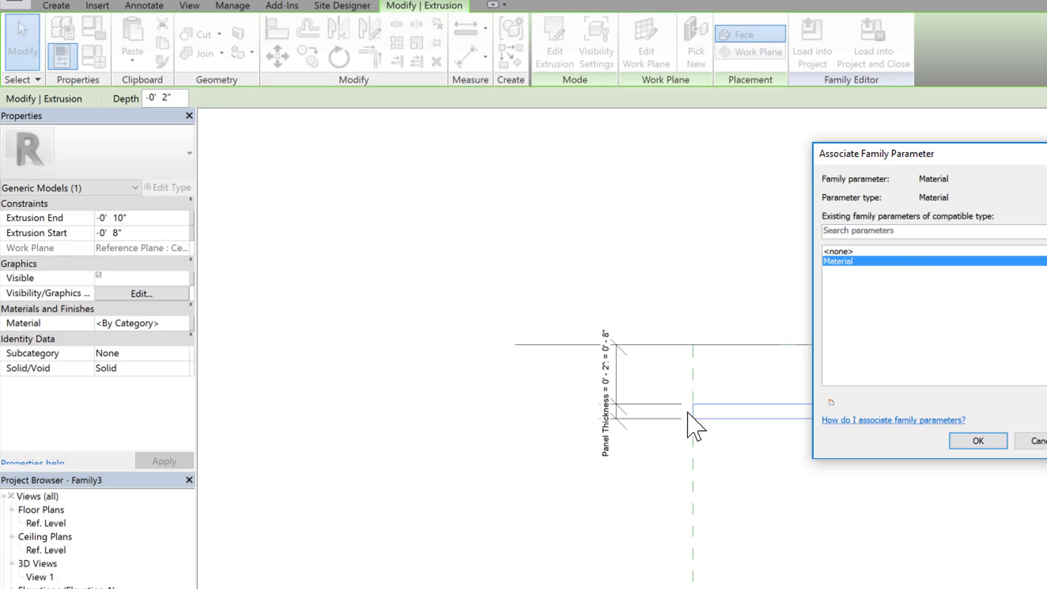
{"action": "left_click", "coordinate": [978, 441]}
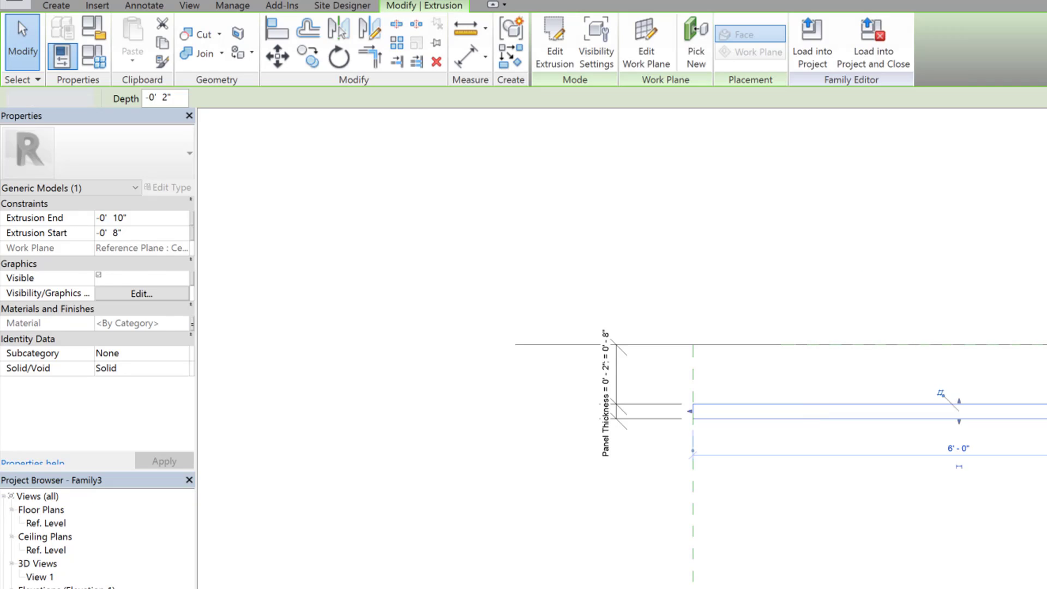
{"action": "left_click", "coordinate": [914, 464]}
{"action": "left_click", "coordinate": [903, 419]}
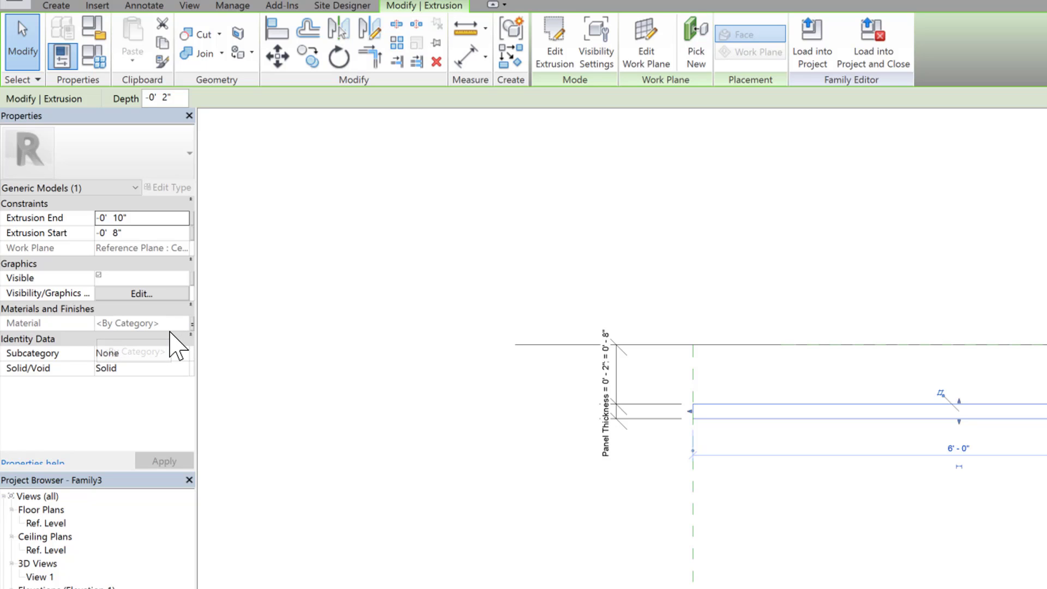
{"action": "left_click", "coordinate": [761, 504]}
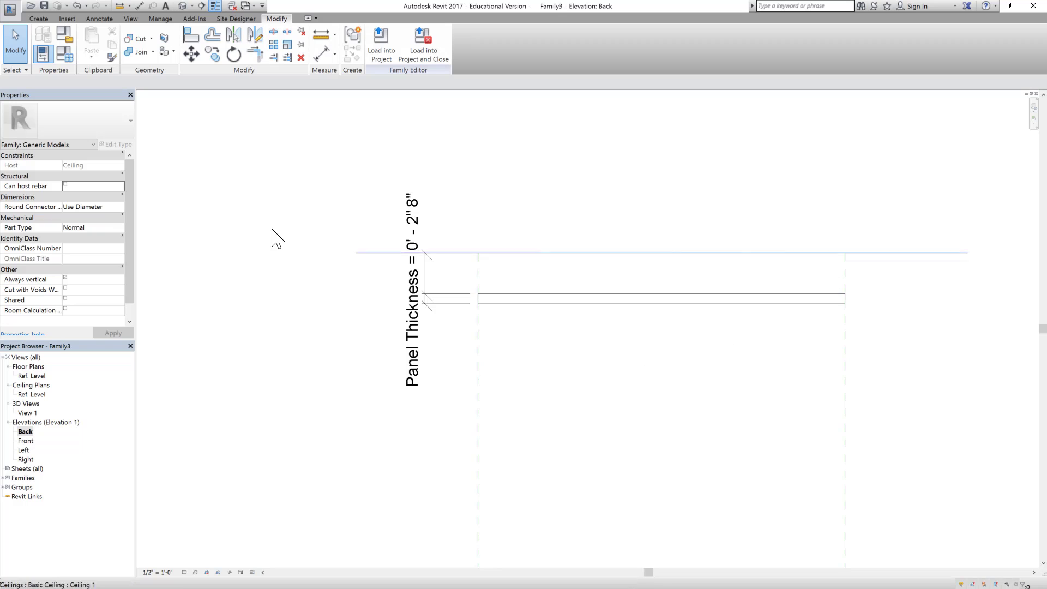
Step: Start saving the family and create a Revit Families folder inside BIM Videos as the save location
{"action": "left_click", "coordinate": [10, 8]}
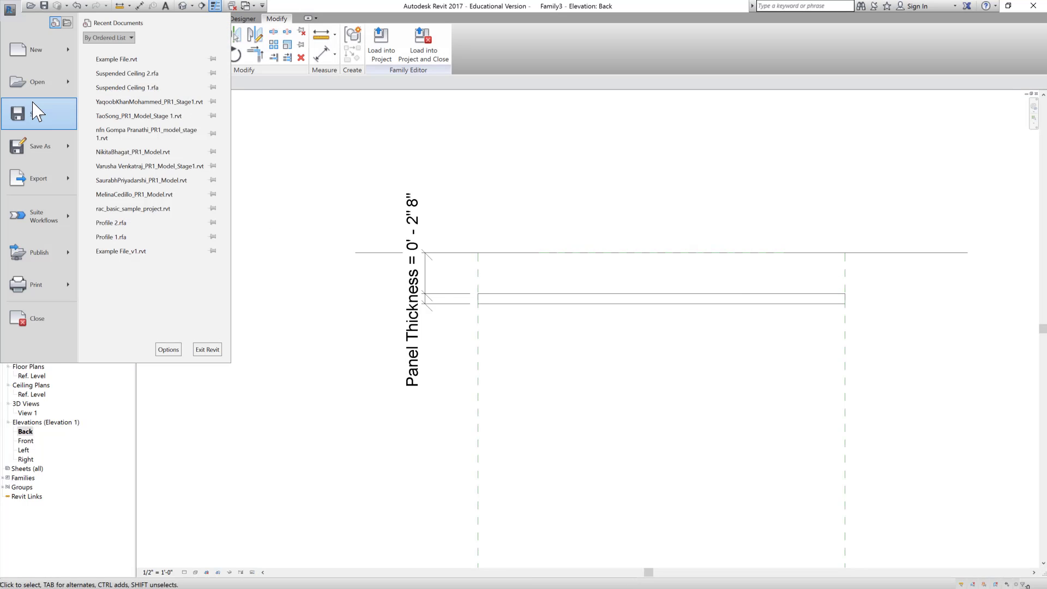
{"action": "left_click", "coordinate": [15, 115]}
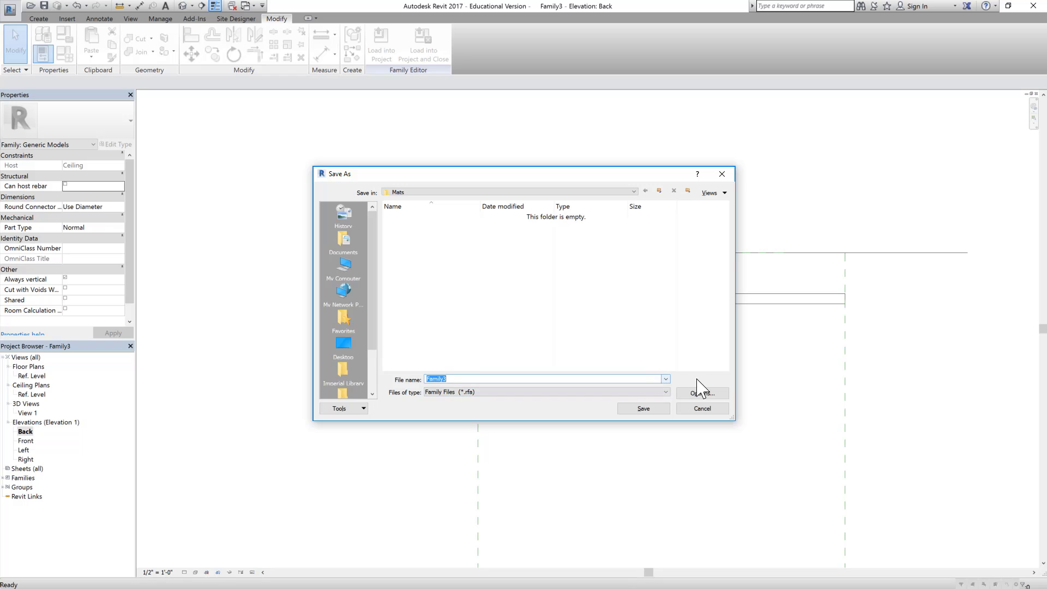
{"action": "left_click", "coordinate": [350, 293]}
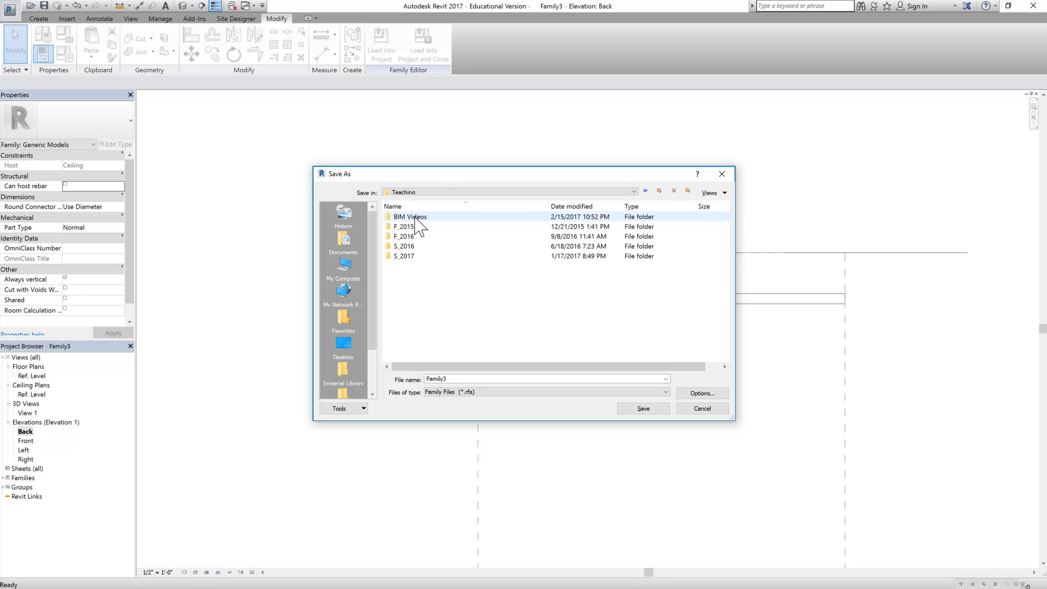
{"action": "double_click", "coordinate": [414, 218]}
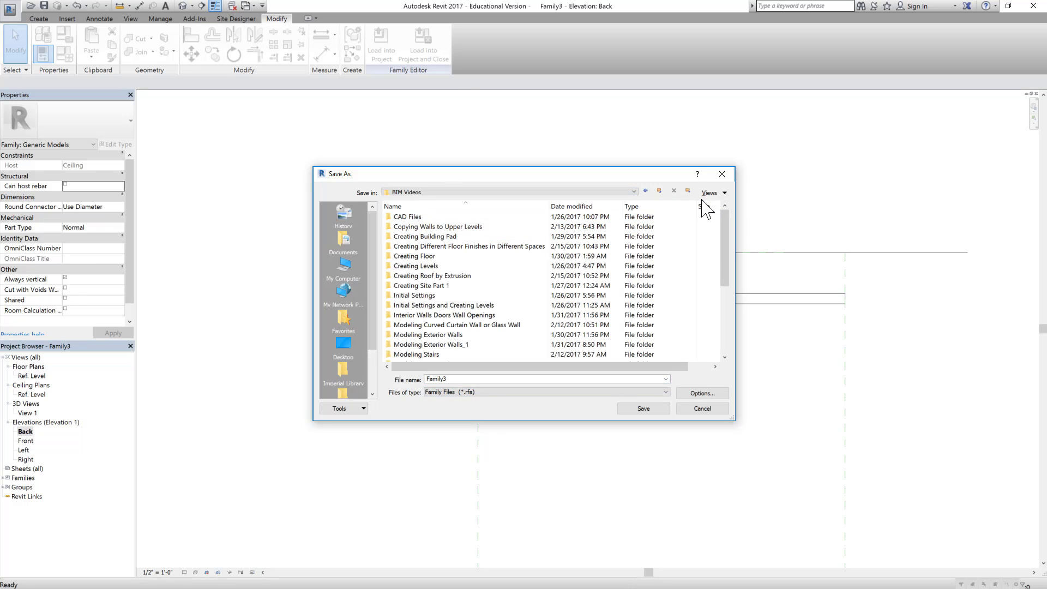
{"action": "left_click", "coordinate": [688, 191]}
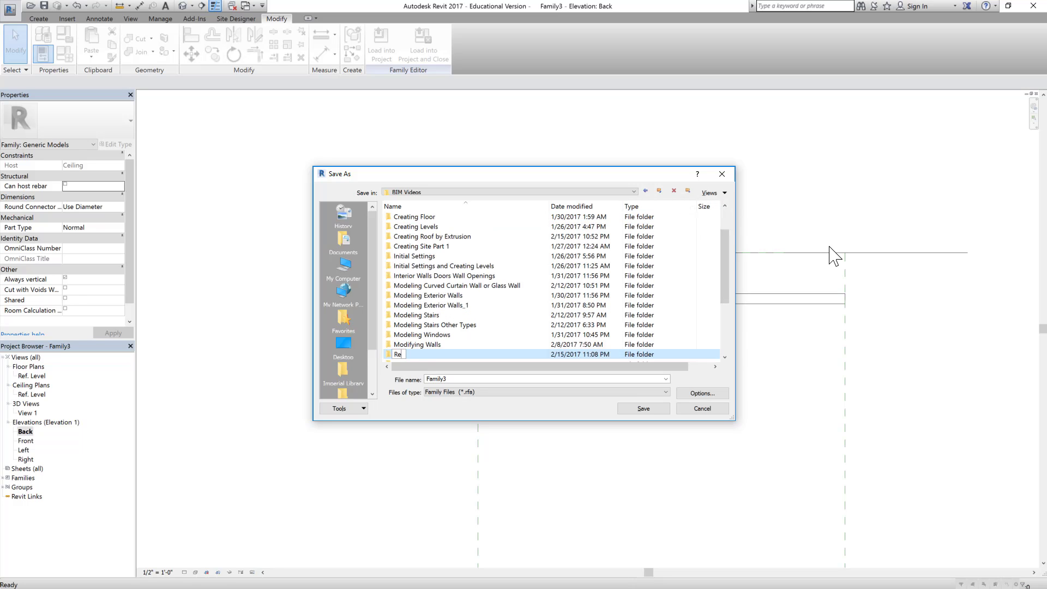
{"action": "type", "text": "Revit Families"}
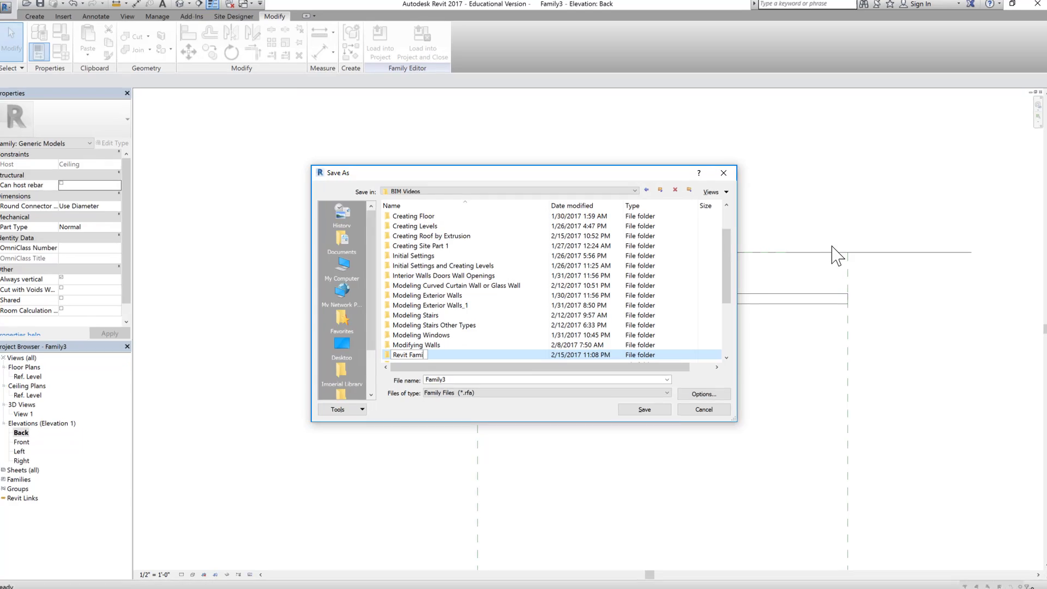
{"action": "key", "text": "Return"}
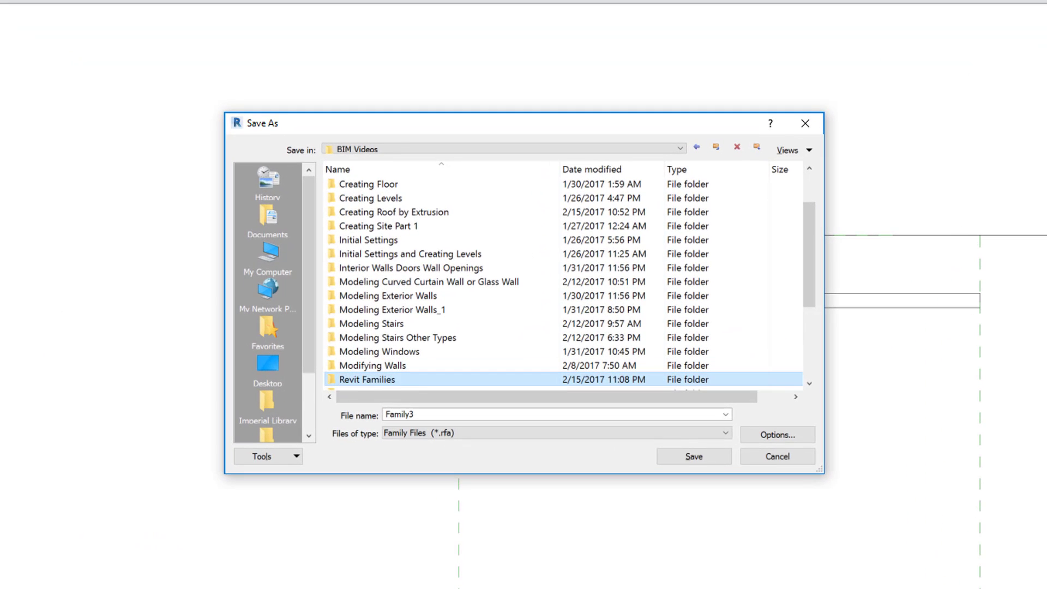
{"action": "key", "text": "Return"}
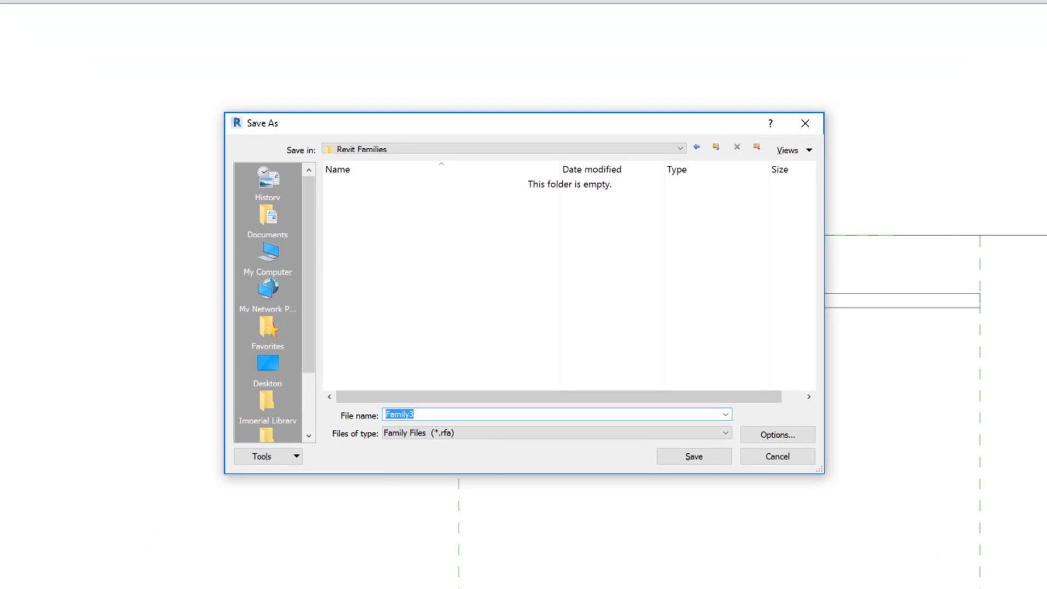
Step: Save the family as Ceiling 1 and load it into the Example File project
{"action": "type", "text": "Cel"}
{"action": "type", "text": "ling 1"}
{"action": "key", "text": "Return"}
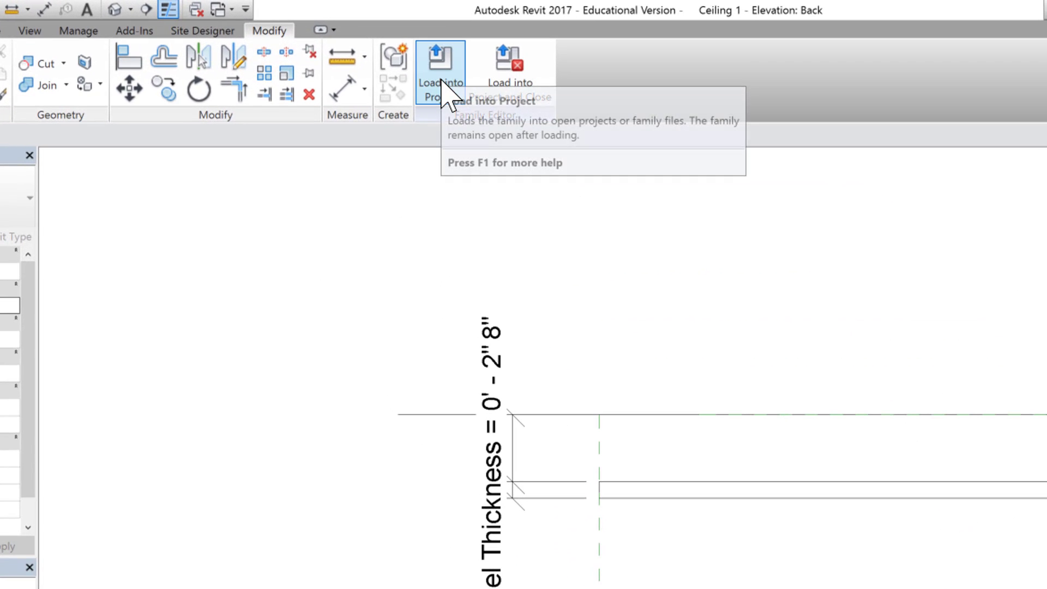
{"action": "left_click", "coordinate": [429, 65]}
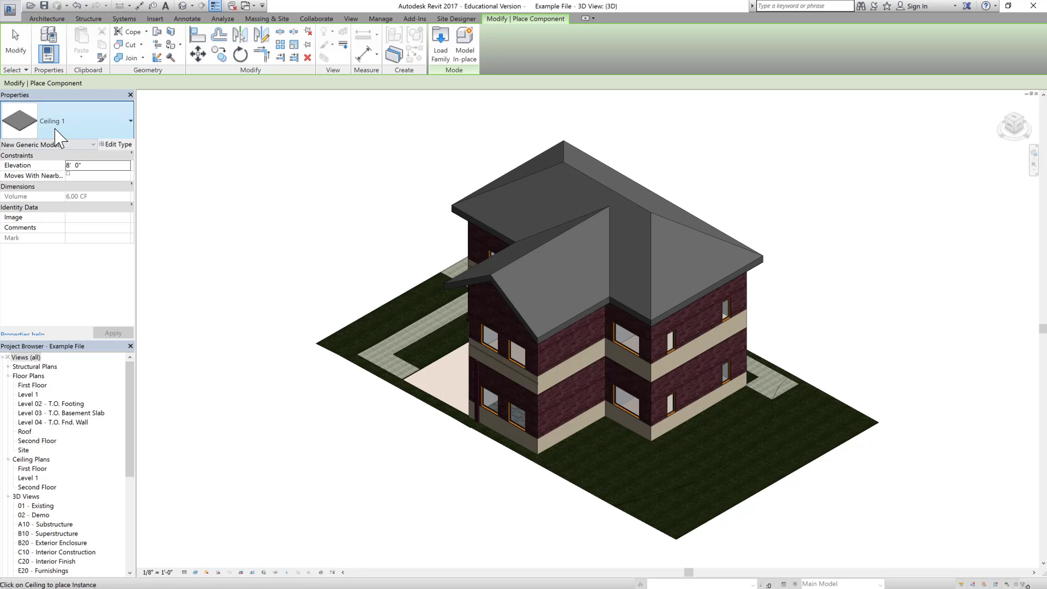
Step: In the First Floor ceiling plan, place an automatic 2' x 4' ACT System ceiling in the northern room
{"action": "double_click", "coordinate": [33, 469]}
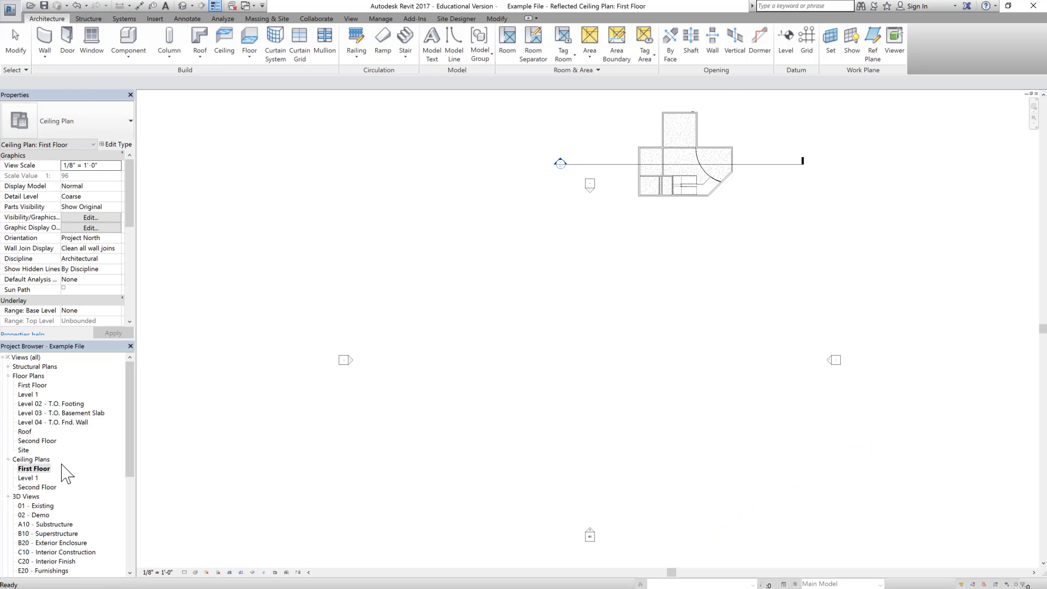
{"action": "scroll", "coordinate": [731, 183], "scroll_direction": "up", "scroll_amount": 5}
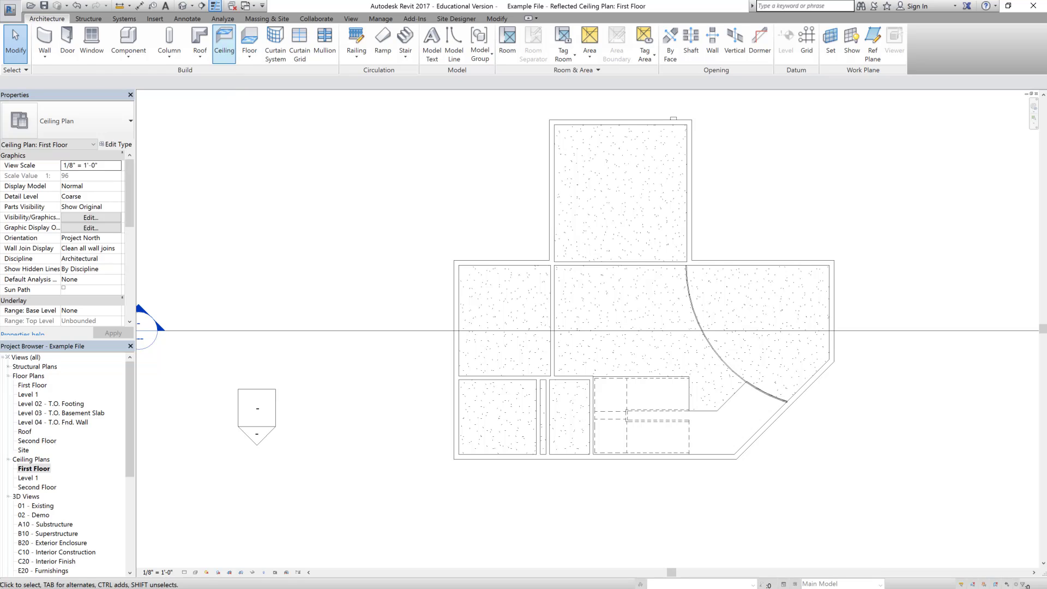
{"action": "left_click", "coordinate": [225, 40]}
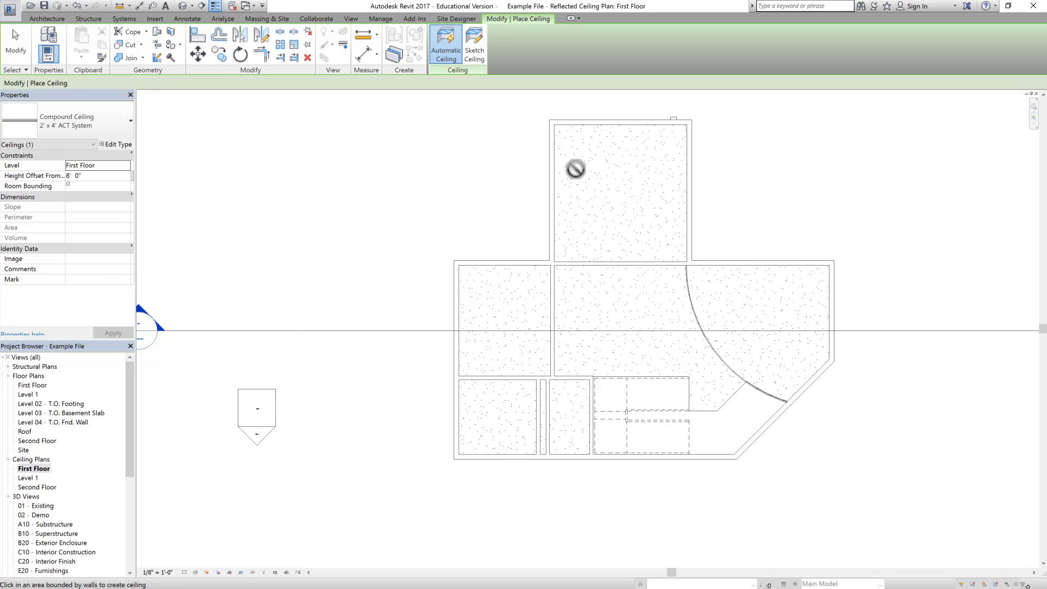
{"action": "left_click", "coordinate": [600, 181]}
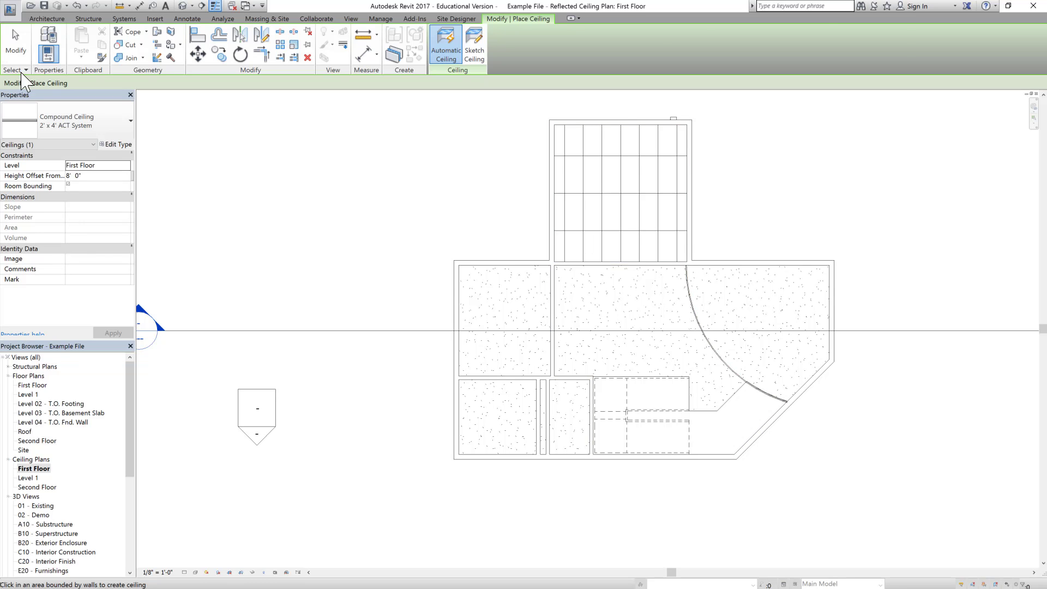
{"action": "left_click", "coordinate": [16, 44]}
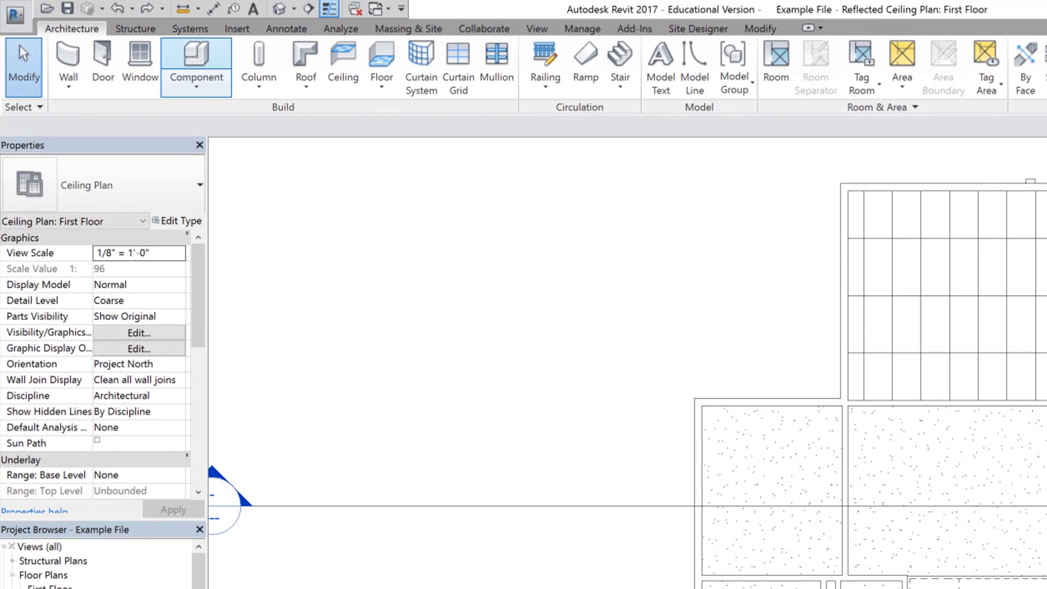
Step: Place a Ceiling 1 panel component on the new ACT ceiling, near the middle of the northern room
{"action": "left_click", "coordinate": [127, 41]}
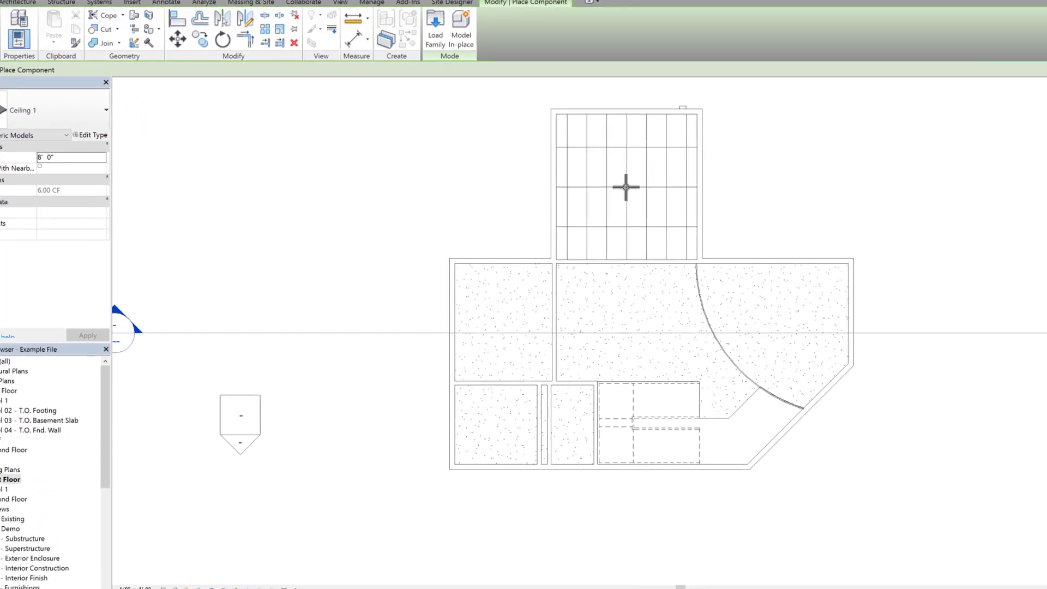
{"action": "left_click", "coordinate": [625, 187]}
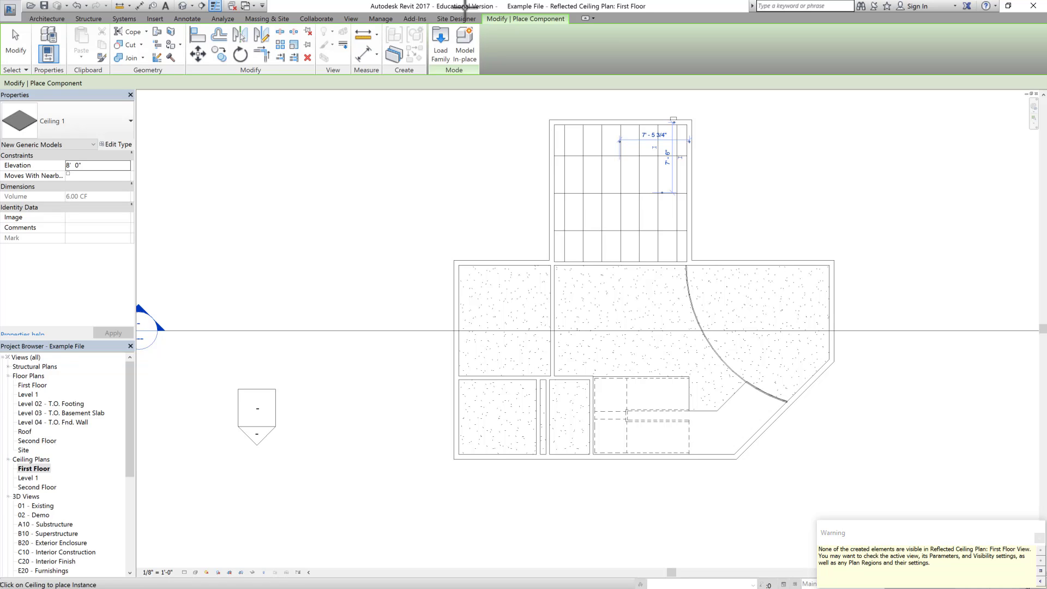
{"action": "left_click", "coordinate": [16, 44]}
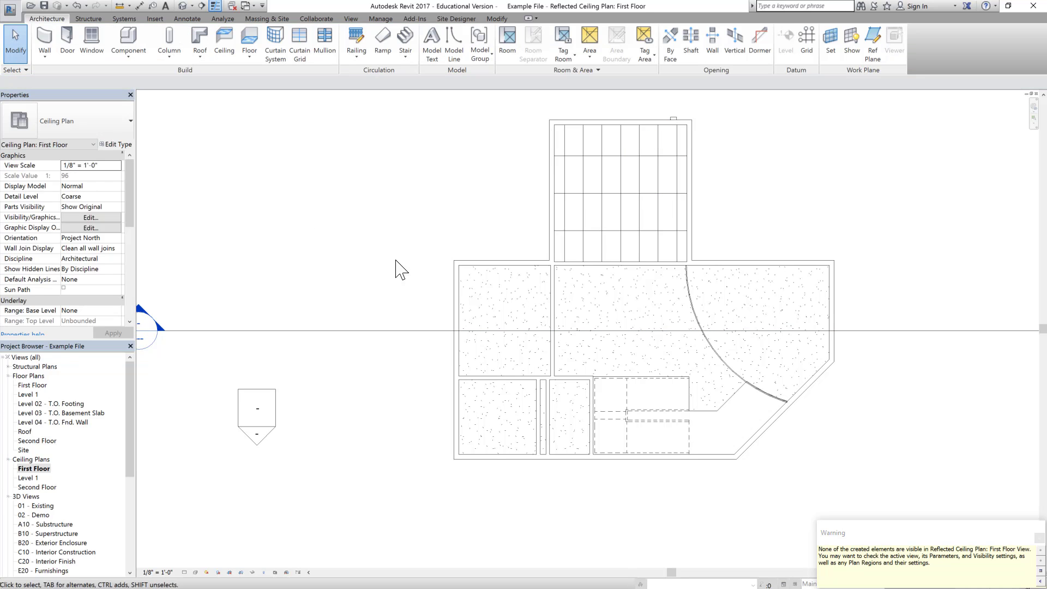
Step: Move the horizontal section line up through the northern room, open its section view and select the suspended panel
{"action": "left_click", "coordinate": [407, 337]}
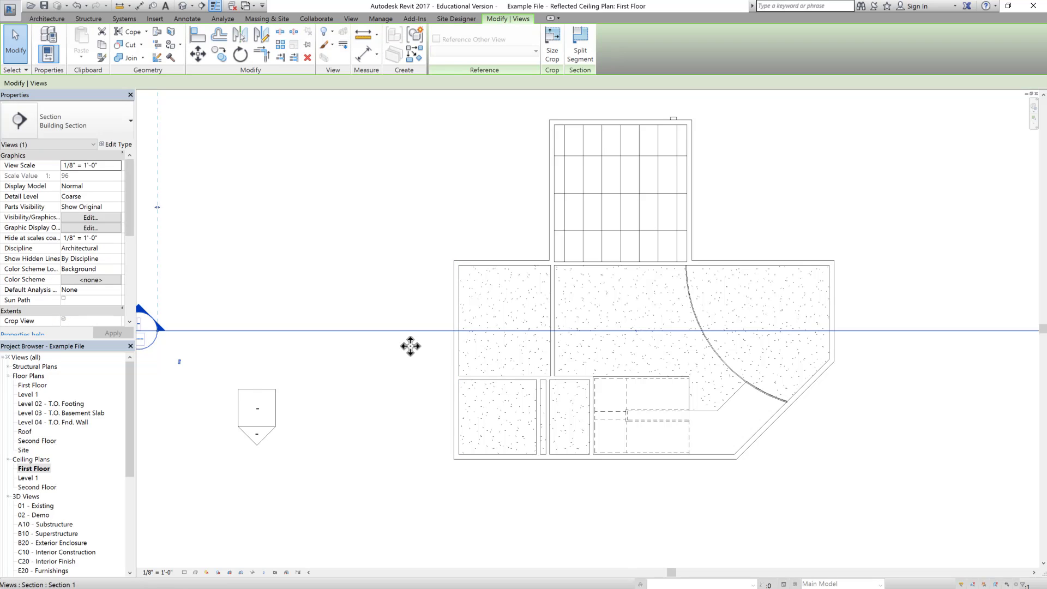
{"action": "left_click_drag", "start_coordinate": [402, 335], "coordinate": [429, 184]}
{"action": "double_click", "coordinate": [170, 177]}
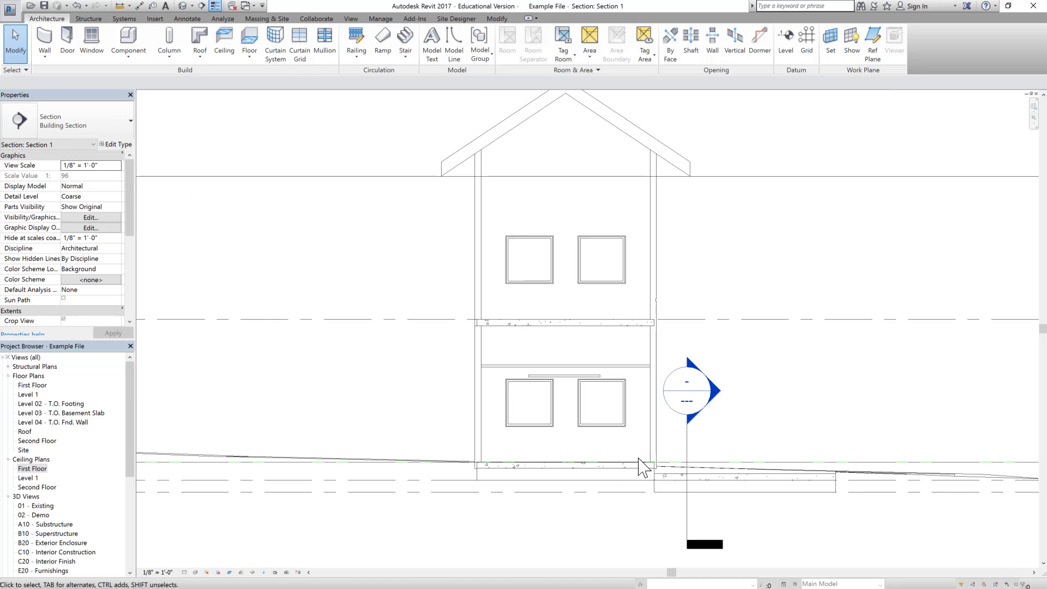
{"action": "scroll", "coordinate": [563, 401], "scroll_direction": "up", "scroll_amount": 2}
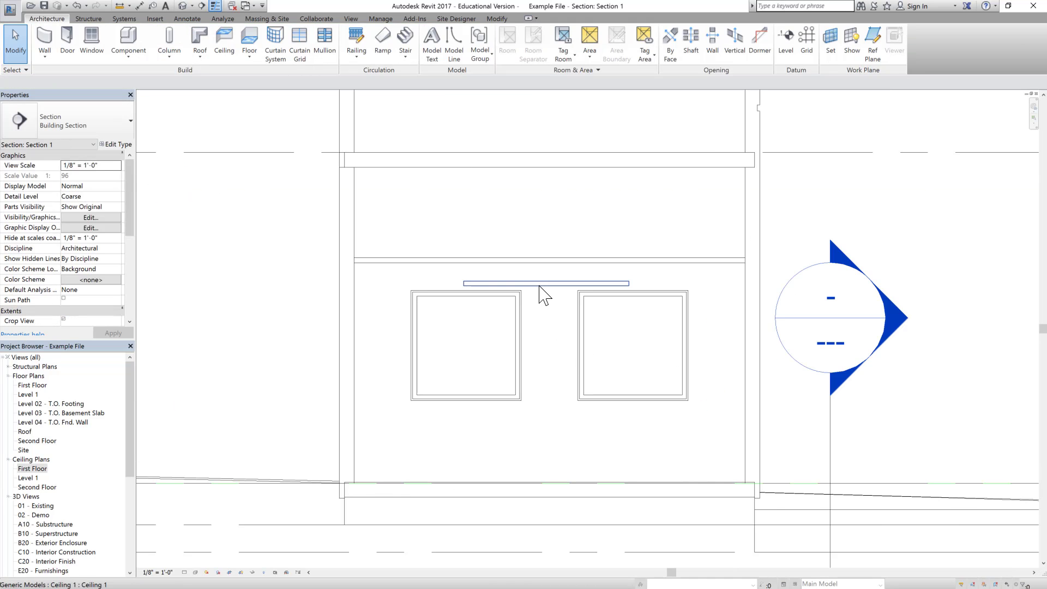
{"action": "scroll", "coordinate": [543, 295], "scroll_direction": "up", "scroll_amount": 3}
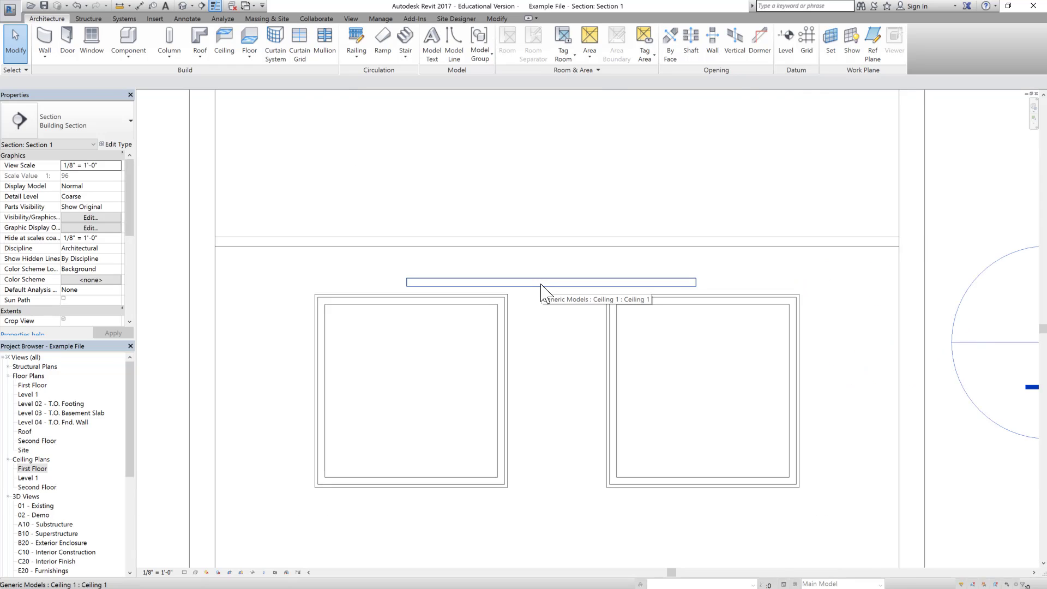
{"action": "left_click", "coordinate": [551, 282]}
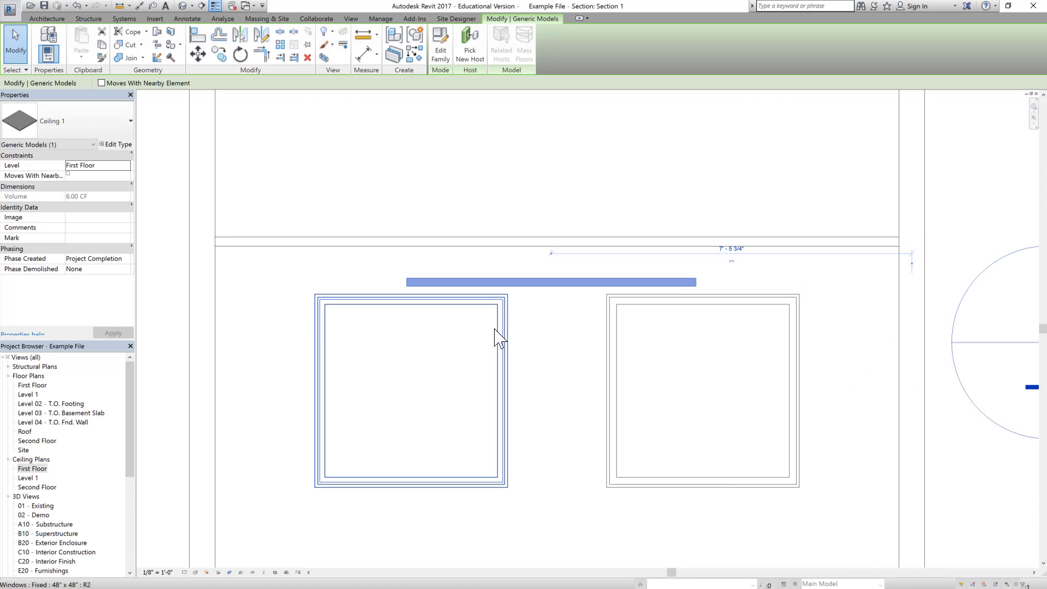
Step: Open the First Floor floor plan and bring up the type properties of the Ceiling 1 panel
{"action": "double_click", "coordinate": [33, 386]}
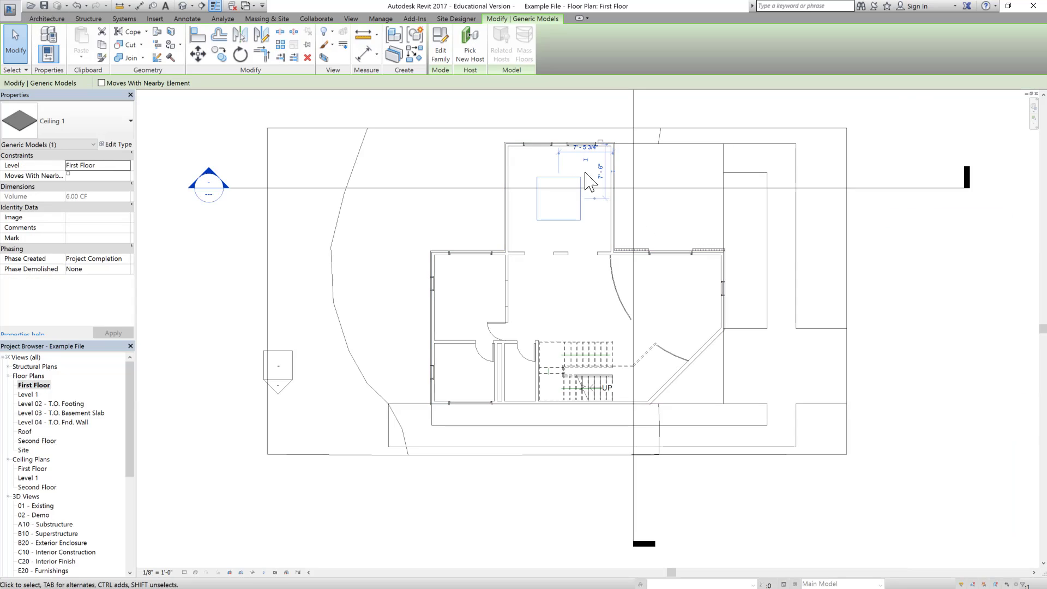
{"action": "scroll", "coordinate": [565, 124], "scroll_direction": "up", "scroll_amount": 2}
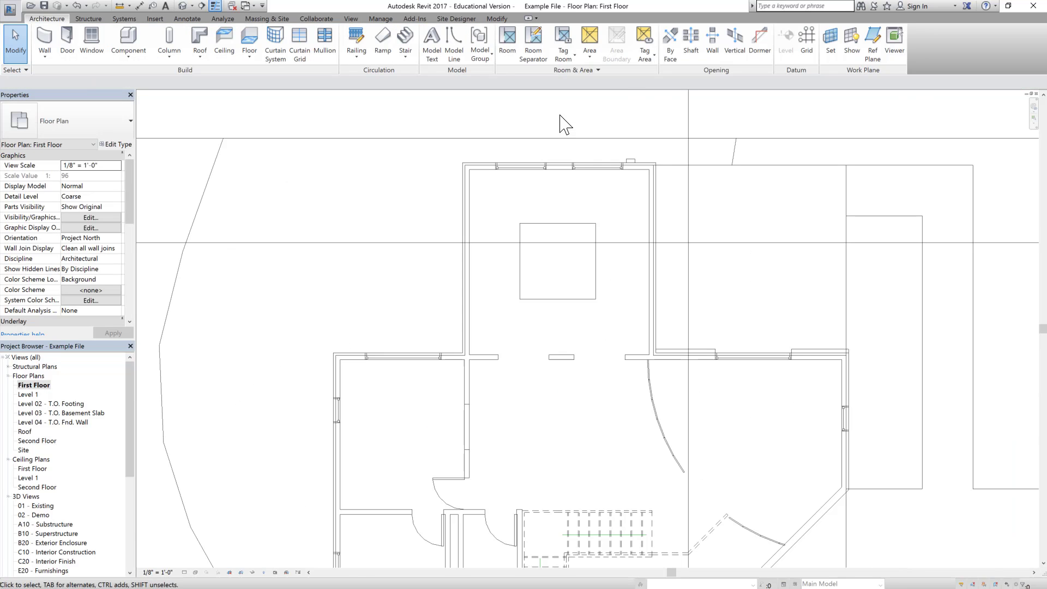
{"action": "left_click", "coordinate": [545, 225]}
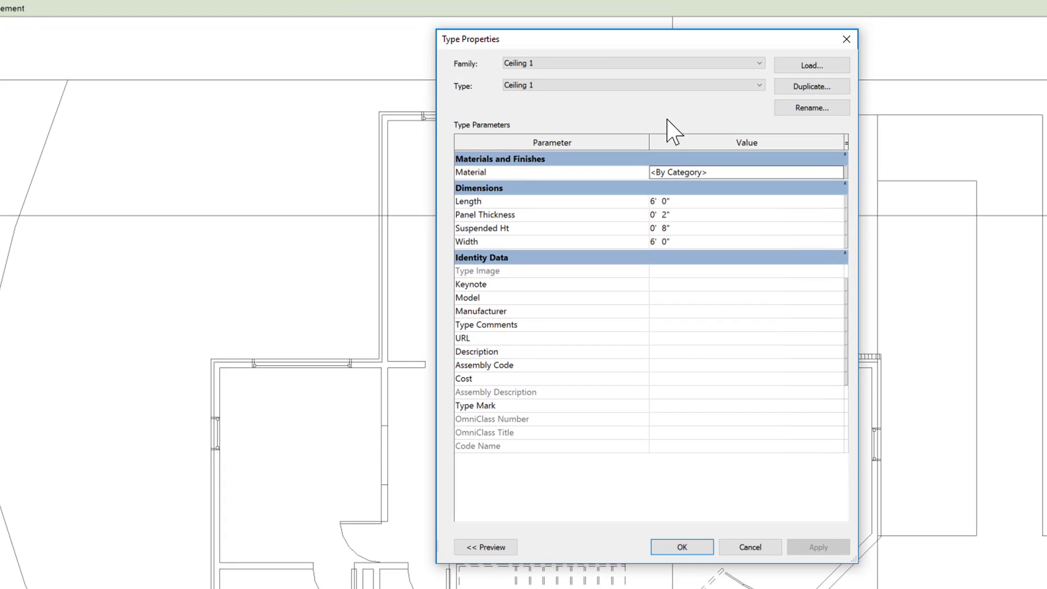
{"action": "left_click_drag", "start_coordinate": [542, 70], "coordinate": [84, 96]}
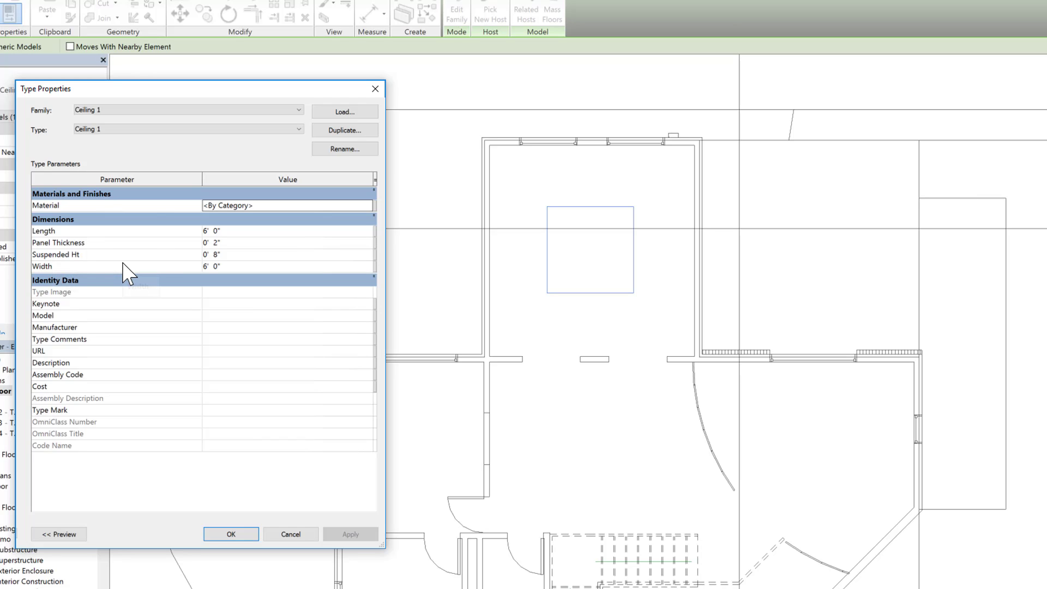
Step: Set the Ceiling 1 type's Length and Width to 4' 0" each and apply them to the panel
{"action": "left_click", "coordinate": [254, 230]}
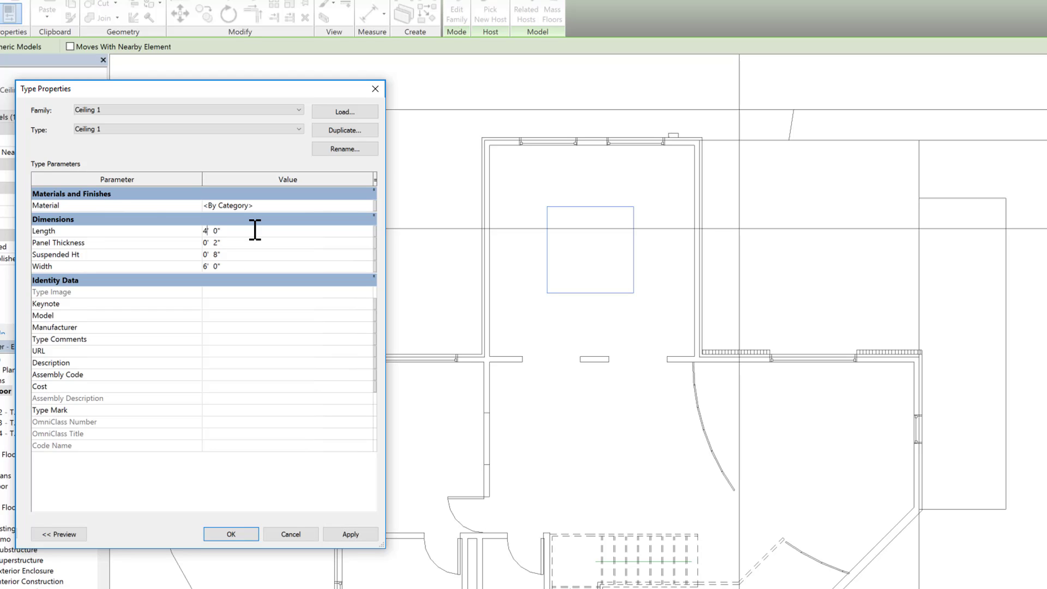
{"action": "type", "text": "4"}
{"action": "left_click", "coordinate": [349, 534]}
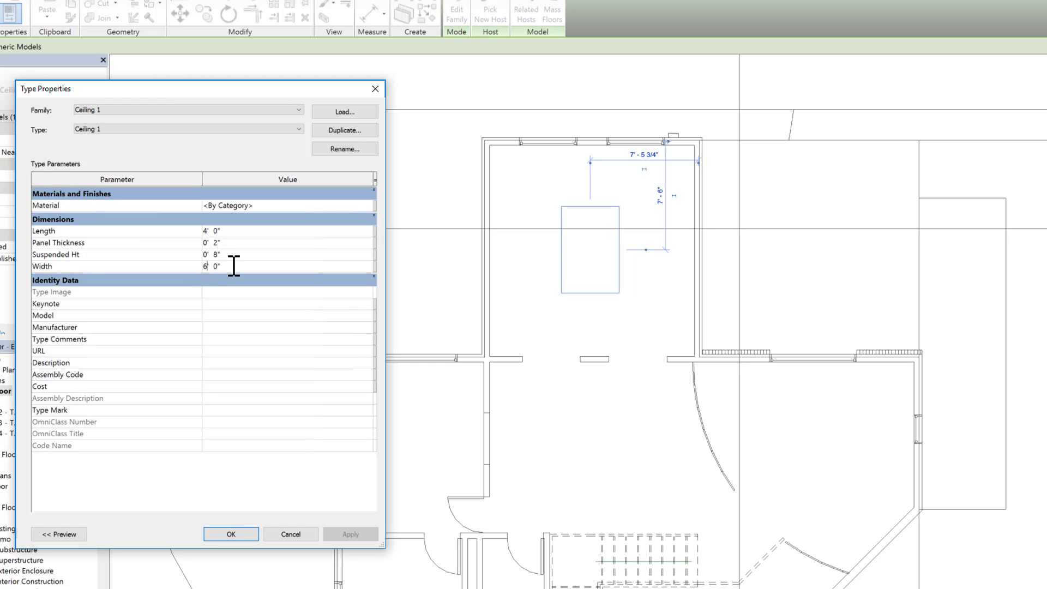
{"action": "key", "text": "BackSpace"}
{"action": "left_click", "coordinate": [347, 535]}
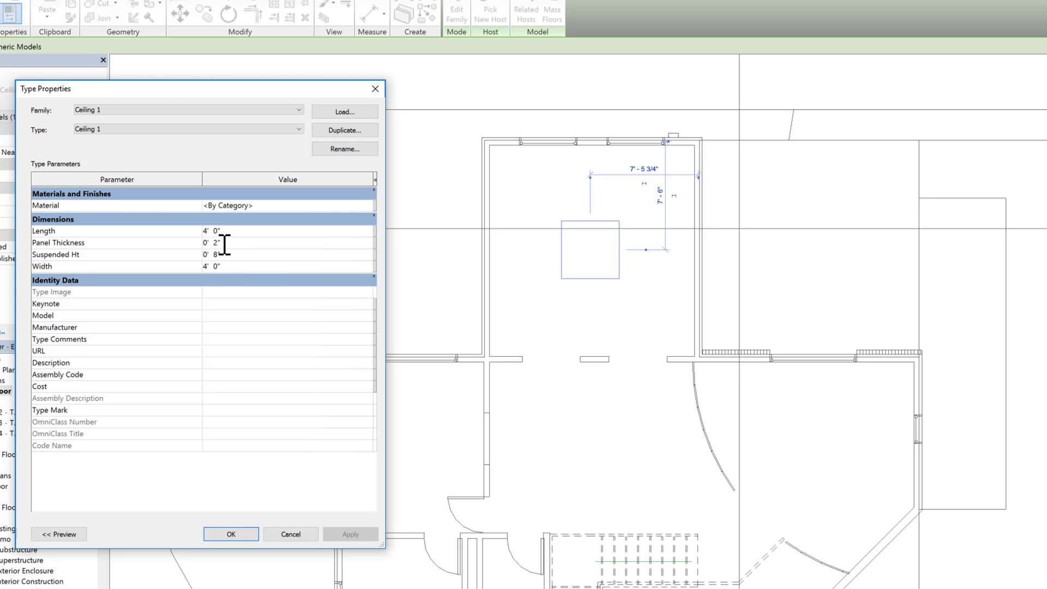
Step: Set the Ceiling 1 type's Panel Thickness to 3", Suspended Ht to 4", and both Length and Width to 6' 0"
{"action": "key", "text": "BackSpace"}
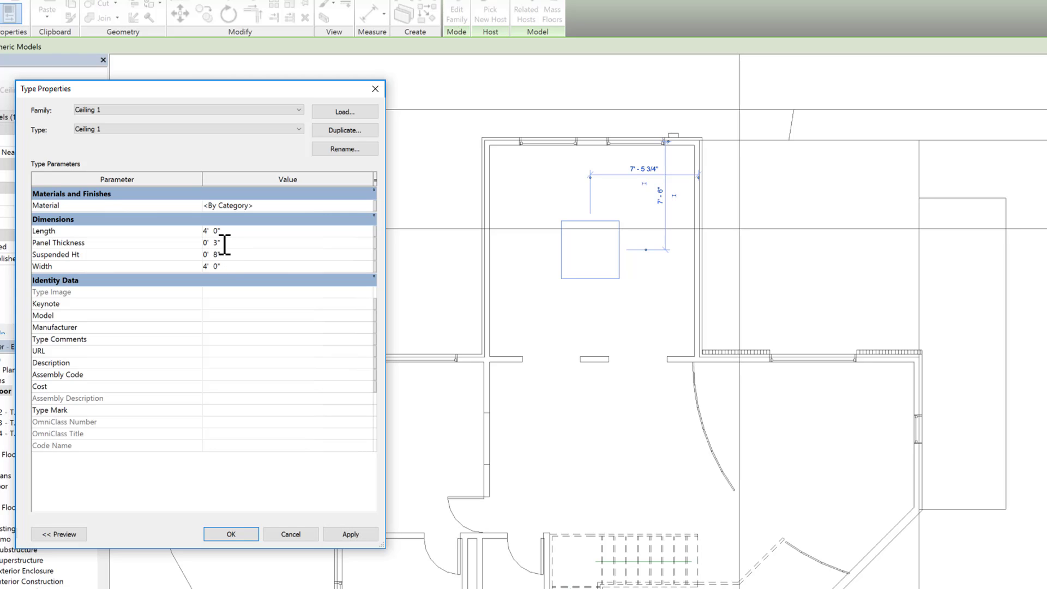
{"action": "left_click", "coordinate": [219, 255]}
{"action": "left_click", "coordinate": [206, 267]}
{"action": "left_click", "coordinate": [349, 534]}
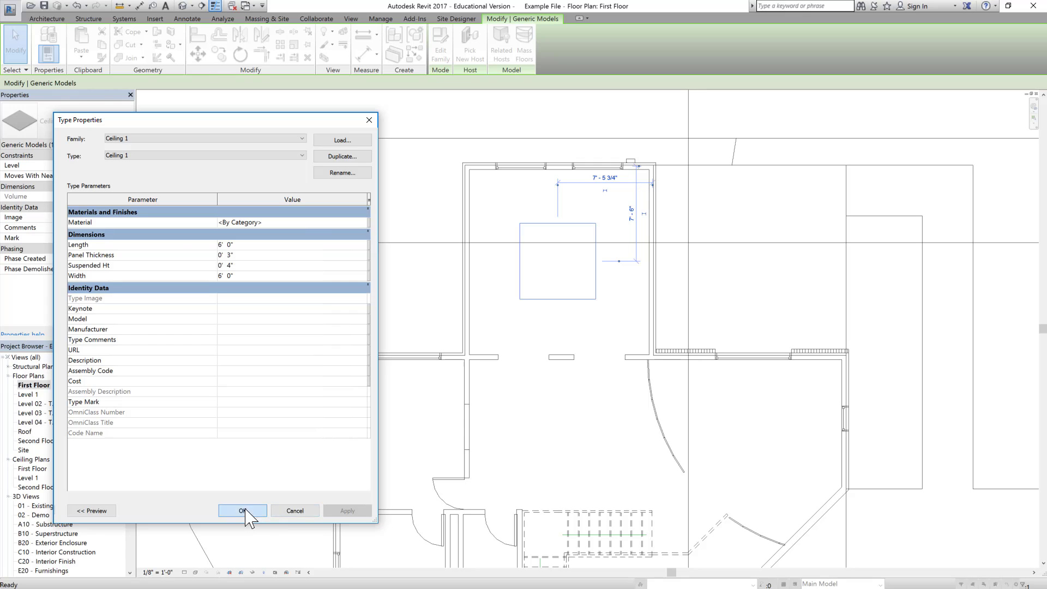
{"action": "left_click", "coordinate": [264, 515]}
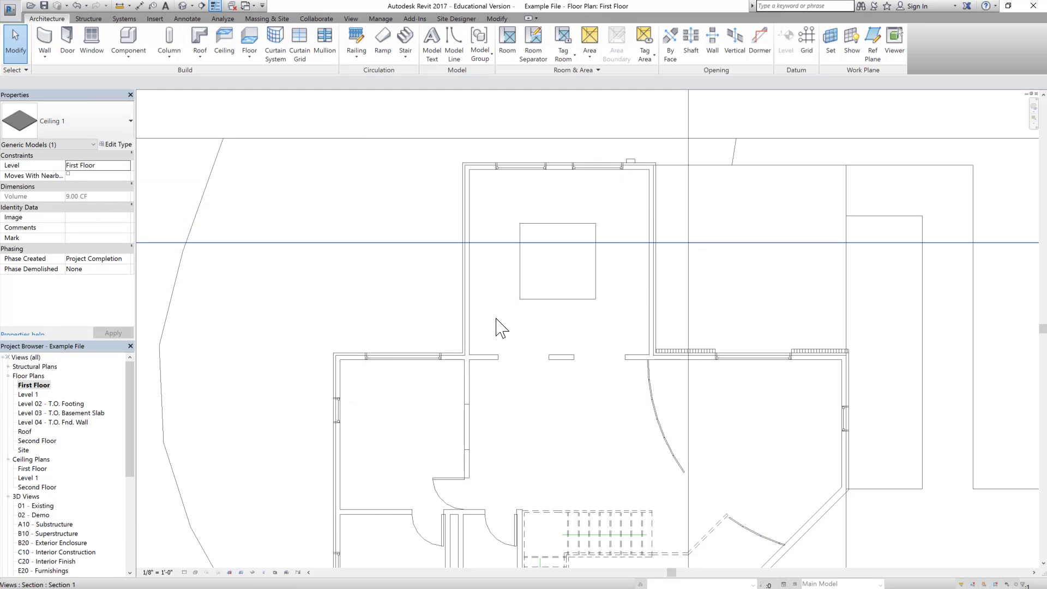
Step: Add Walnut from the Autodesk Materials library to the project and assign it to the Ceiling 1 type's Material parameter
{"action": "left_click", "coordinate": [566, 235]}
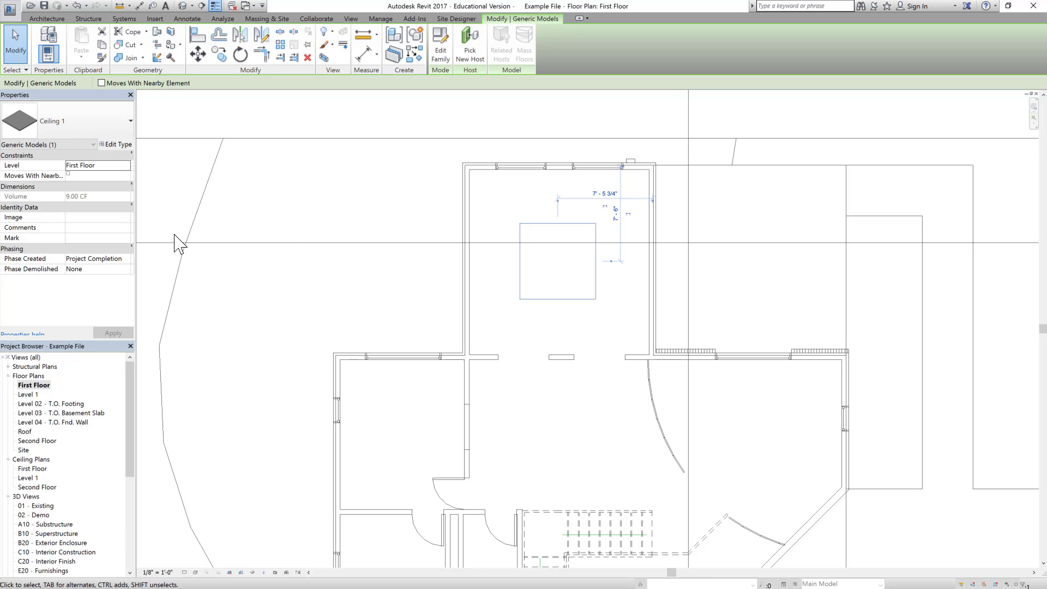
{"action": "left_click", "coordinate": [121, 148]}
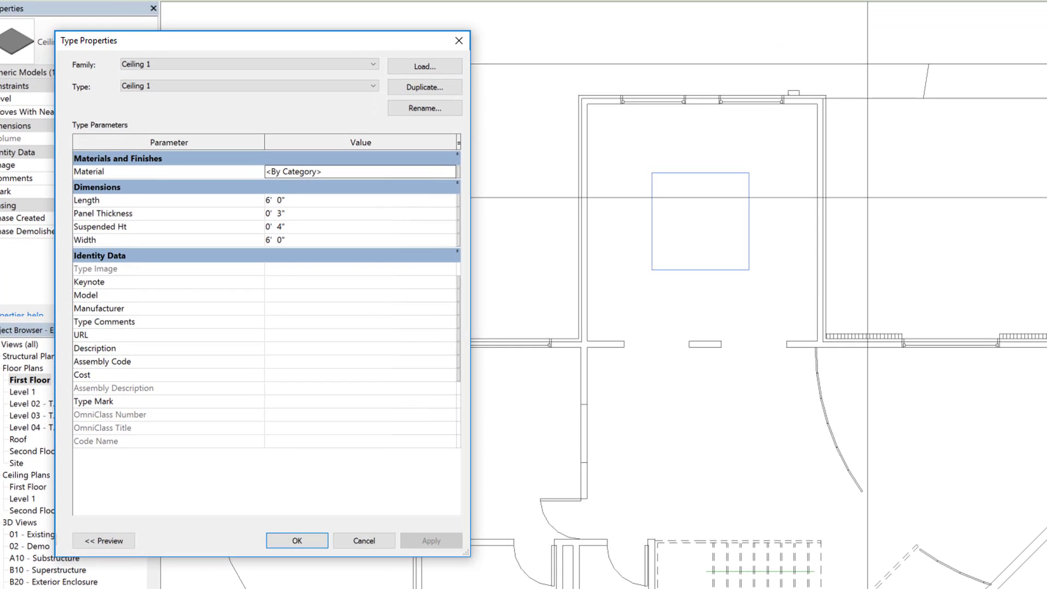
{"action": "left_click", "coordinate": [363, 221]}
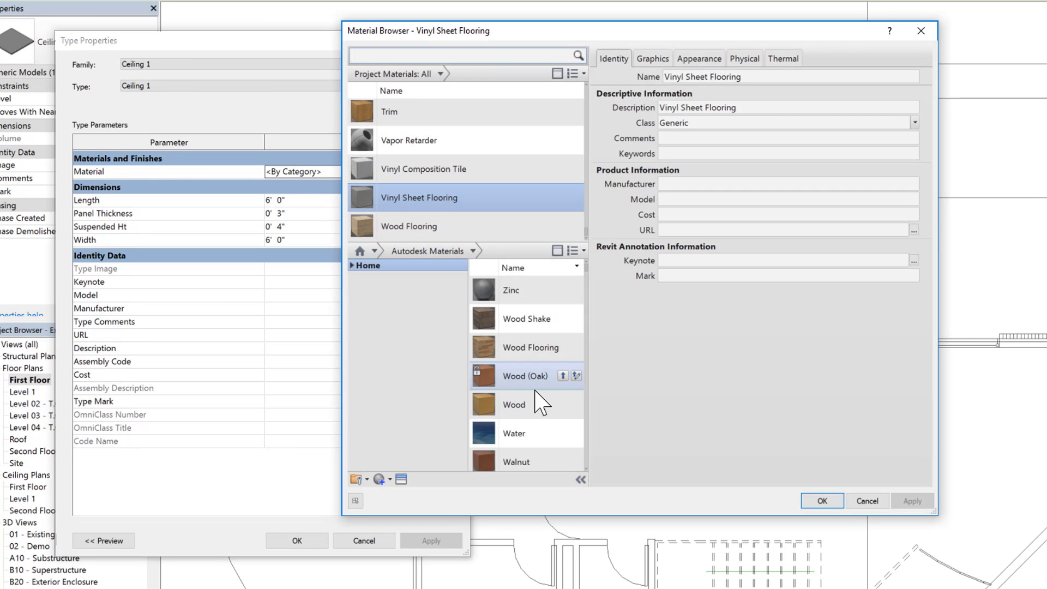
{"action": "mouse_move", "coordinate": [528, 458]}
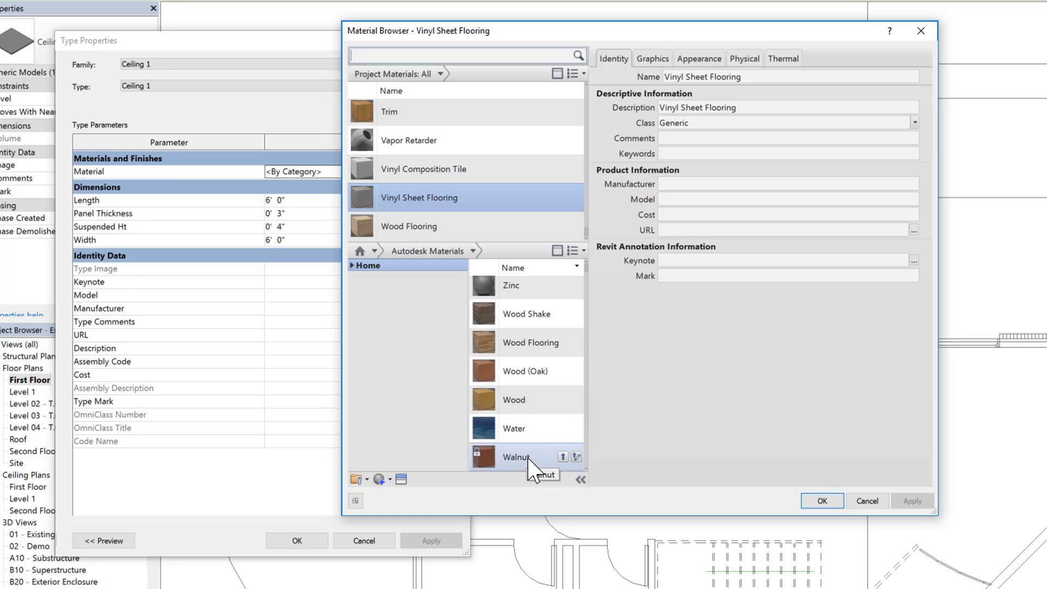
{"action": "left_click", "coordinate": [563, 458]}
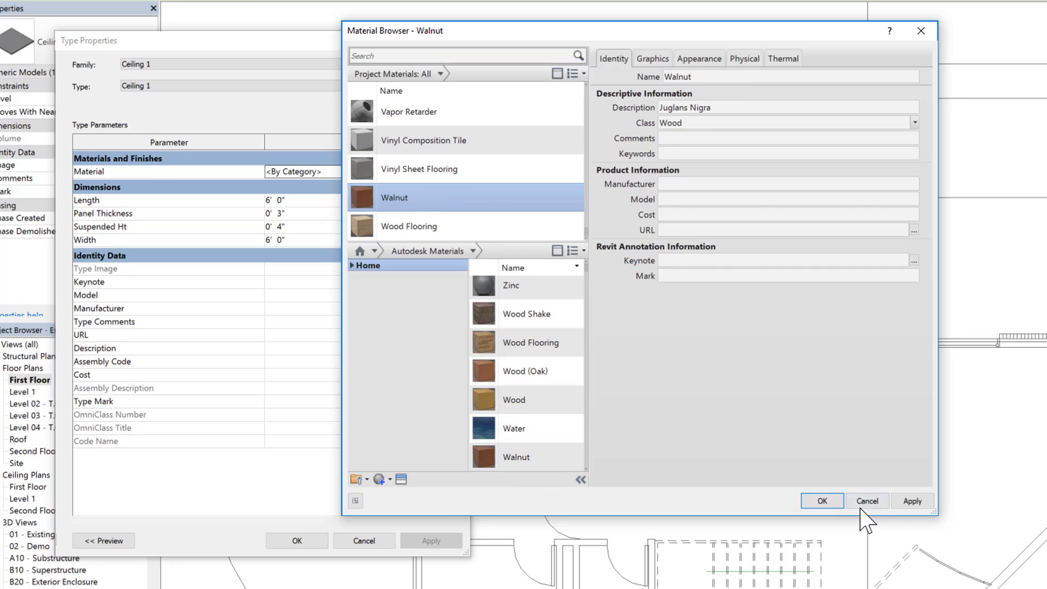
{"action": "left_click", "coordinate": [926, 500]}
{"action": "left_click", "coordinate": [822, 501]}
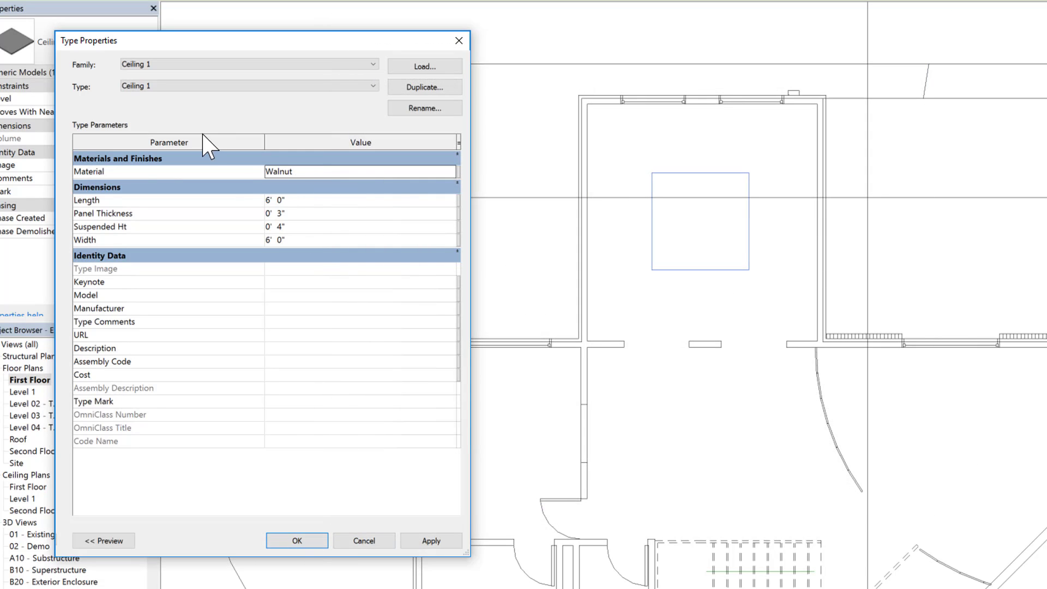
{"action": "left_click", "coordinate": [311, 549]}
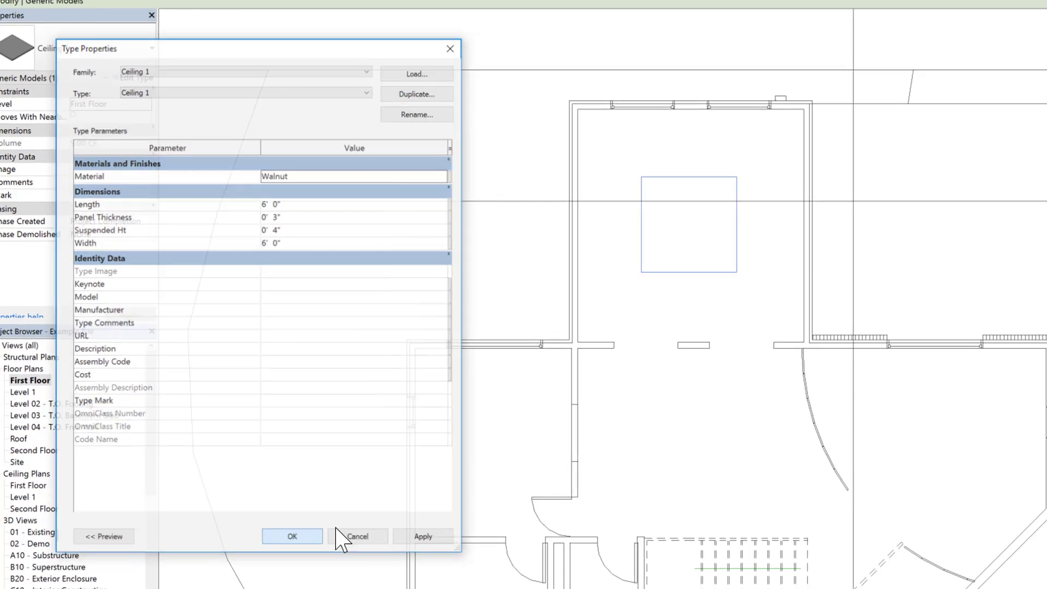
Step: Create a camera view from the northern room's southeast opening, aimed northwest across the suspended panel
{"action": "left_click", "coordinate": [610, 238]}
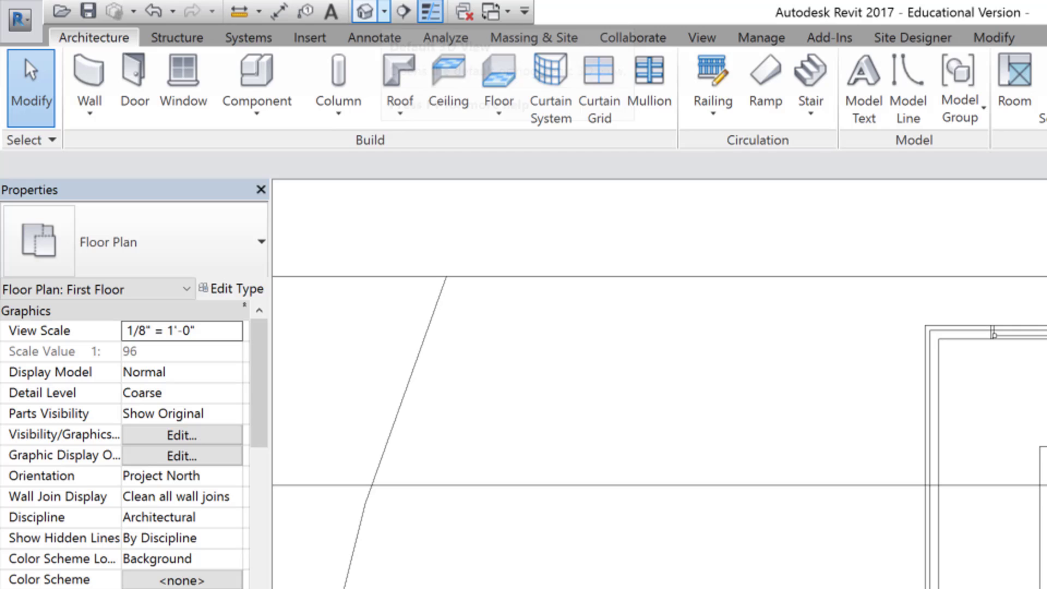
{"action": "left_click", "coordinate": [384, 11]}
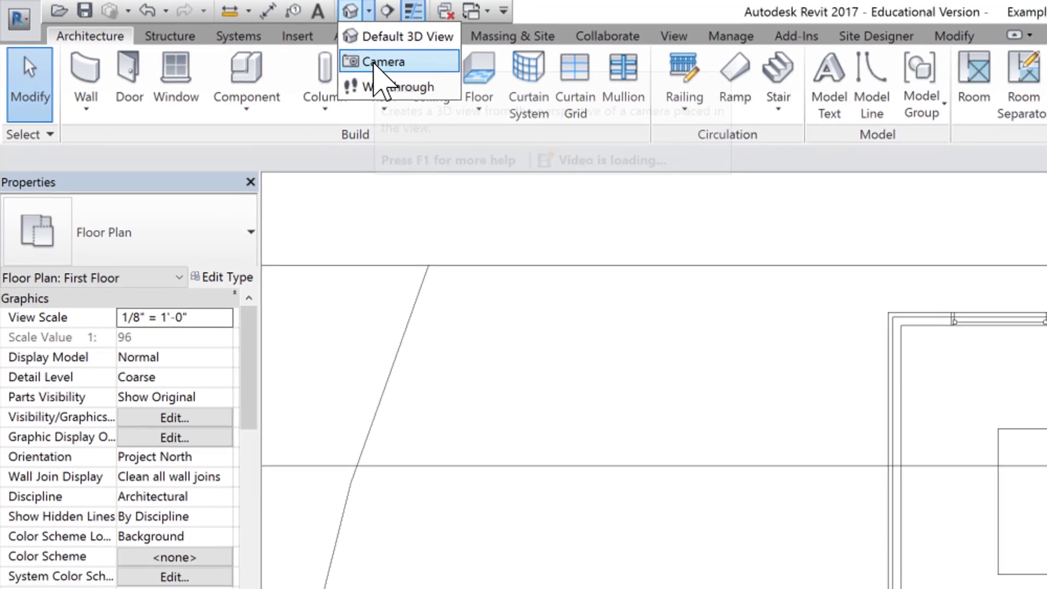
{"action": "left_click", "coordinate": [401, 68]}
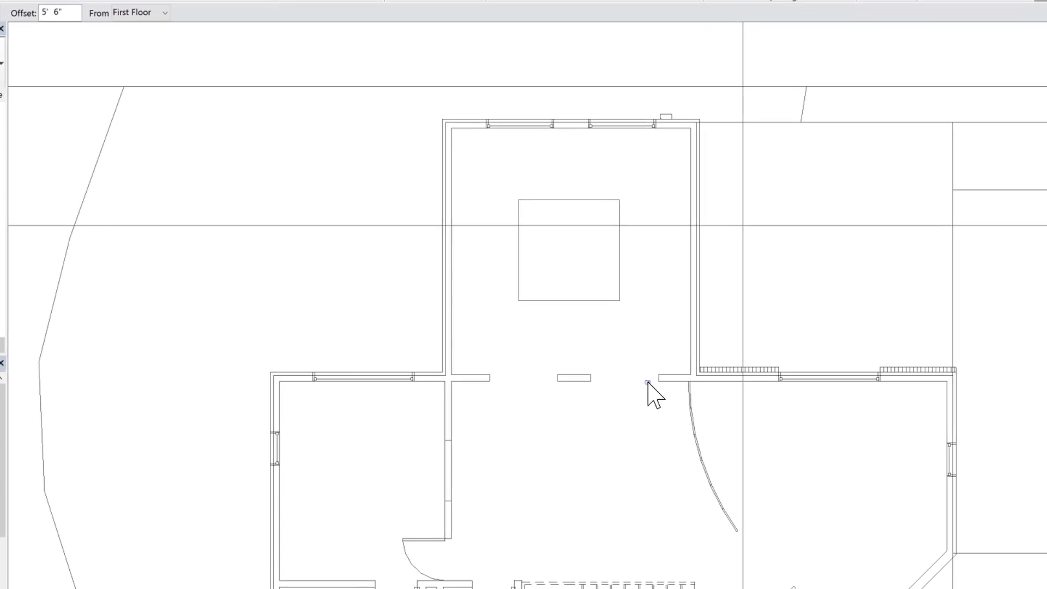
{"action": "left_click", "coordinate": [648, 383]}
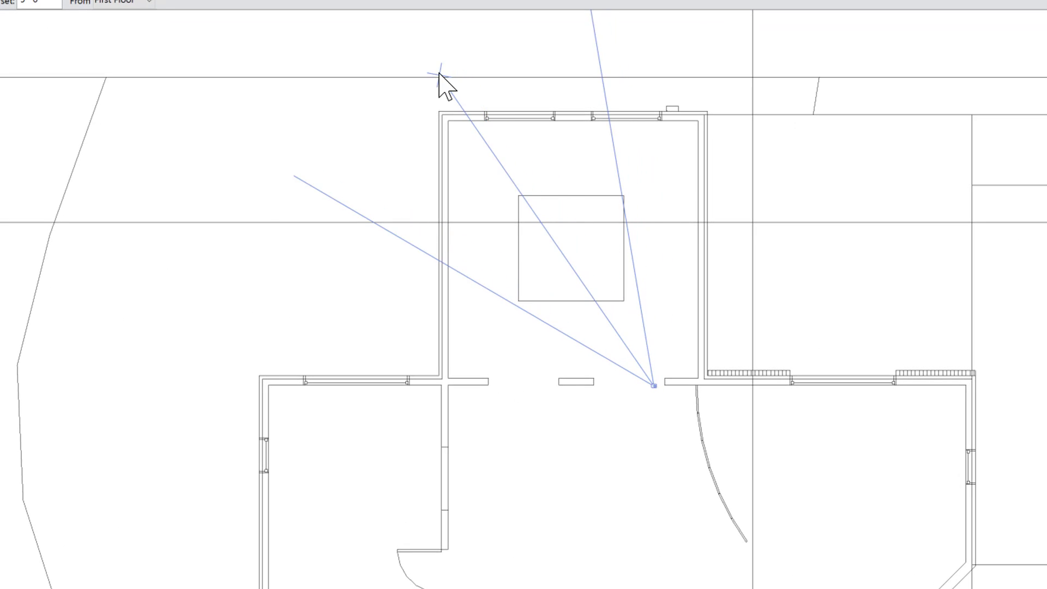
{"action": "left_click", "coordinate": [429, 71]}
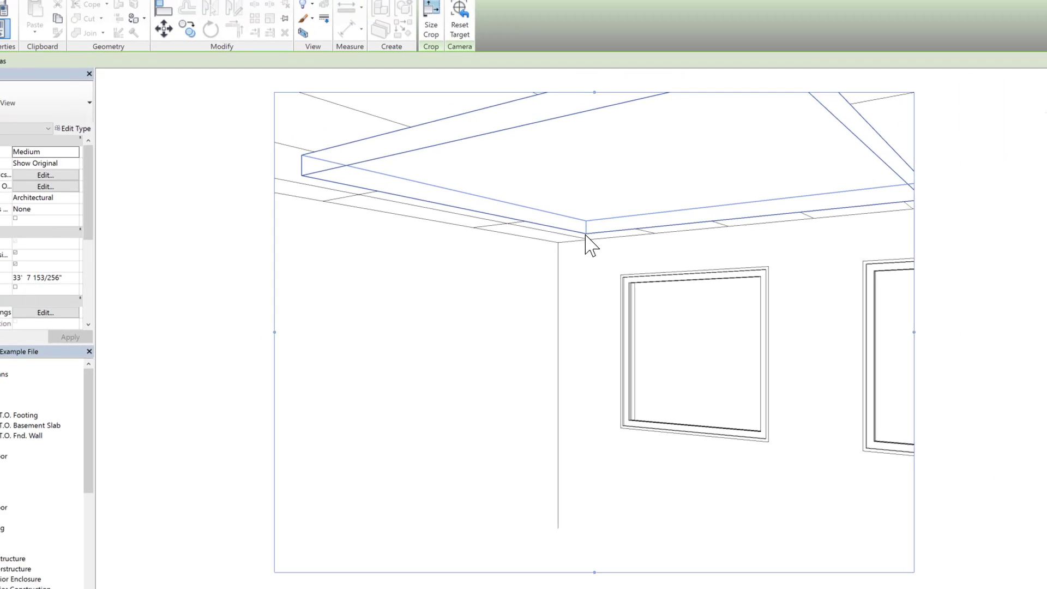
Step: Expand the camera view's crop region upward and to both sides around the whole suspended panel, and set the visual style to Realistic
{"action": "scroll", "coordinate": [354, 395], "scroll_direction": "down", "scroll_amount": 2}
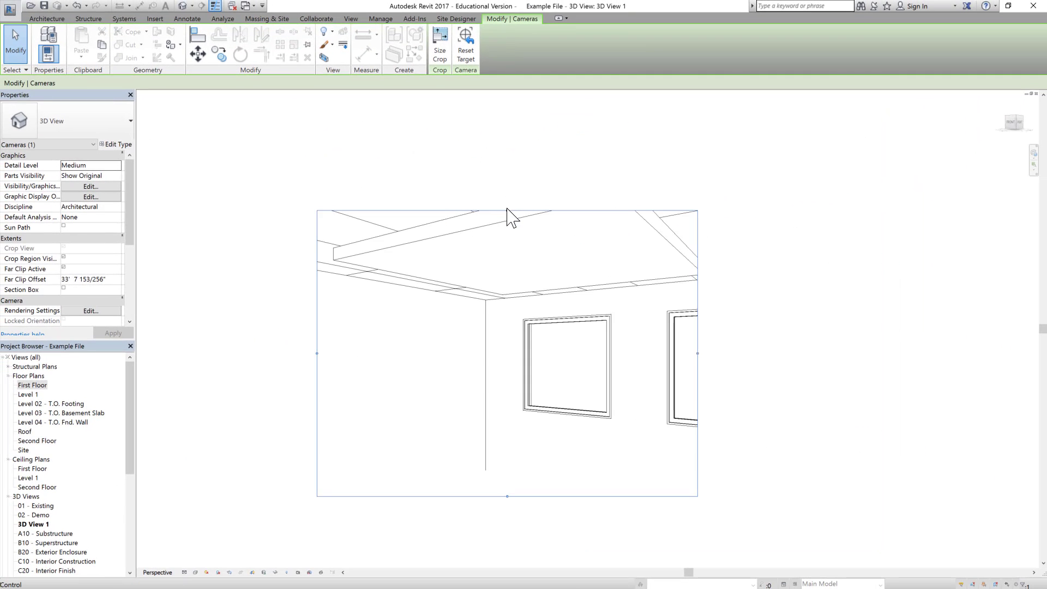
{"action": "left_click_drag", "start_coordinate": [507, 212], "coordinate": [514, 131]}
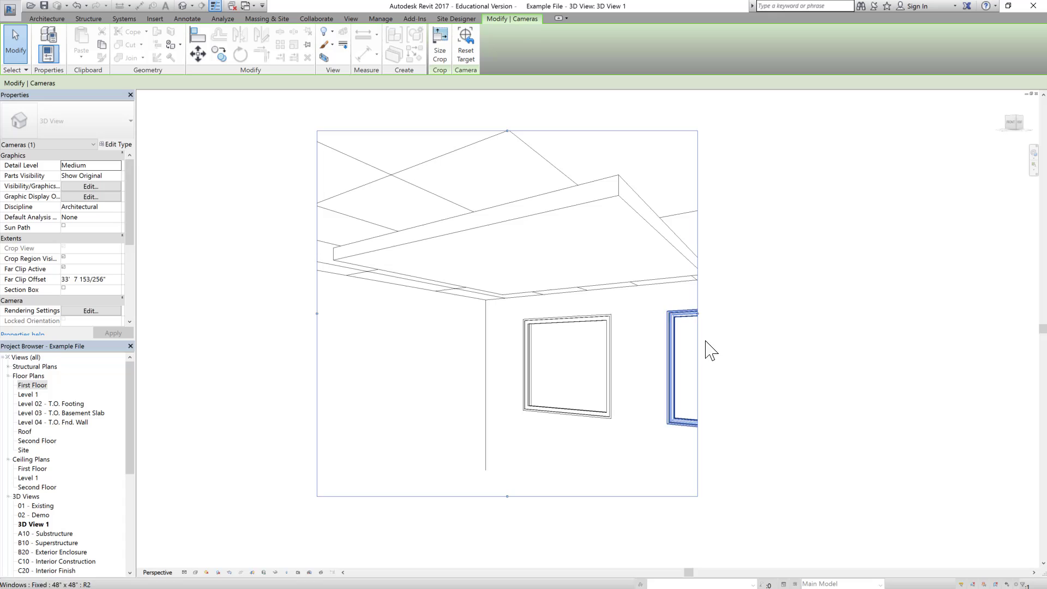
{"action": "left_click", "coordinate": [697, 314]}
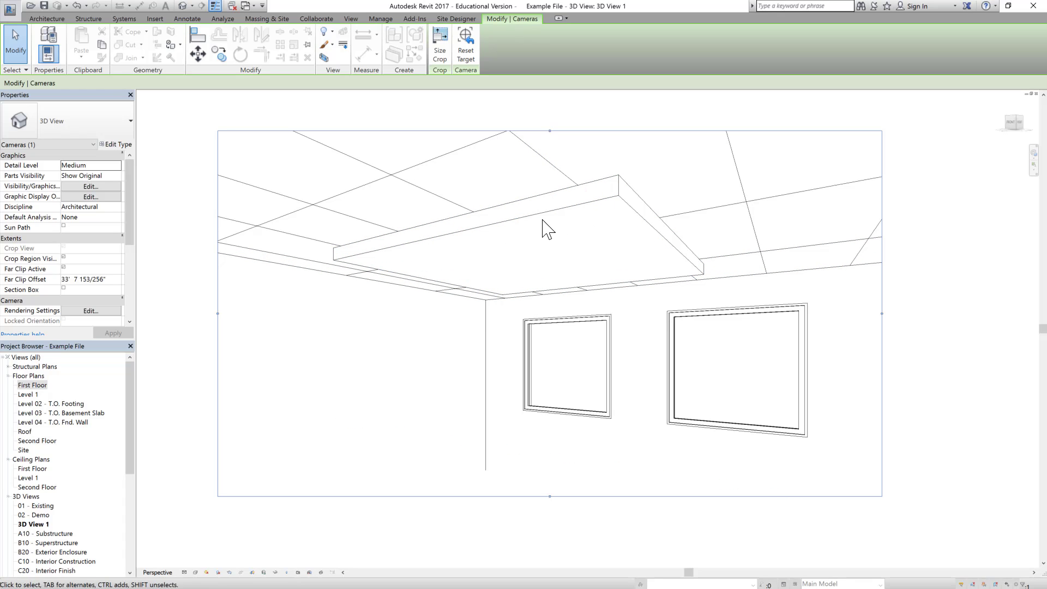
{"action": "left_click", "coordinate": [195, 573]}
{"action": "left_click", "coordinate": [216, 549]}
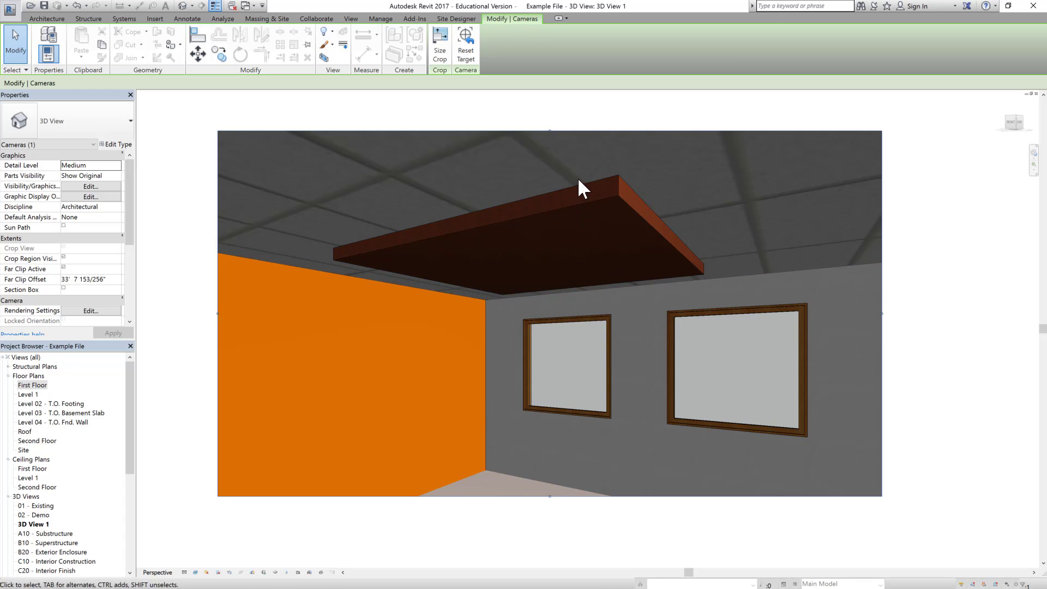
Step: Set the Ceiling 1 type's Panel Thickness to 4" and apply it to the suspended panel
{"action": "left_click", "coordinate": [632, 200]}
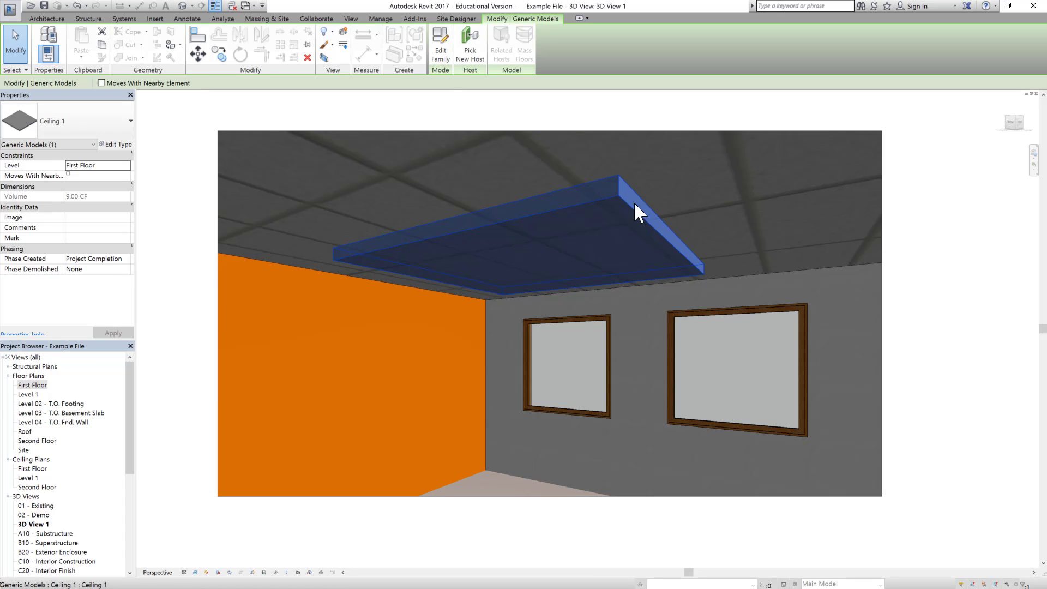
{"action": "left_click", "coordinate": [116, 145]}
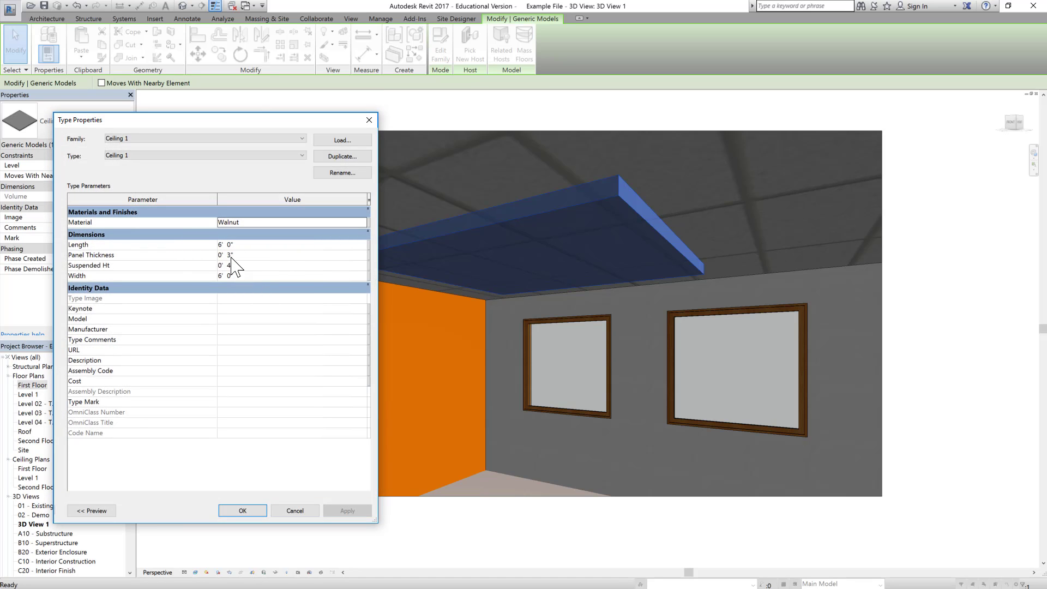
{"action": "left_click", "coordinate": [230, 254]}
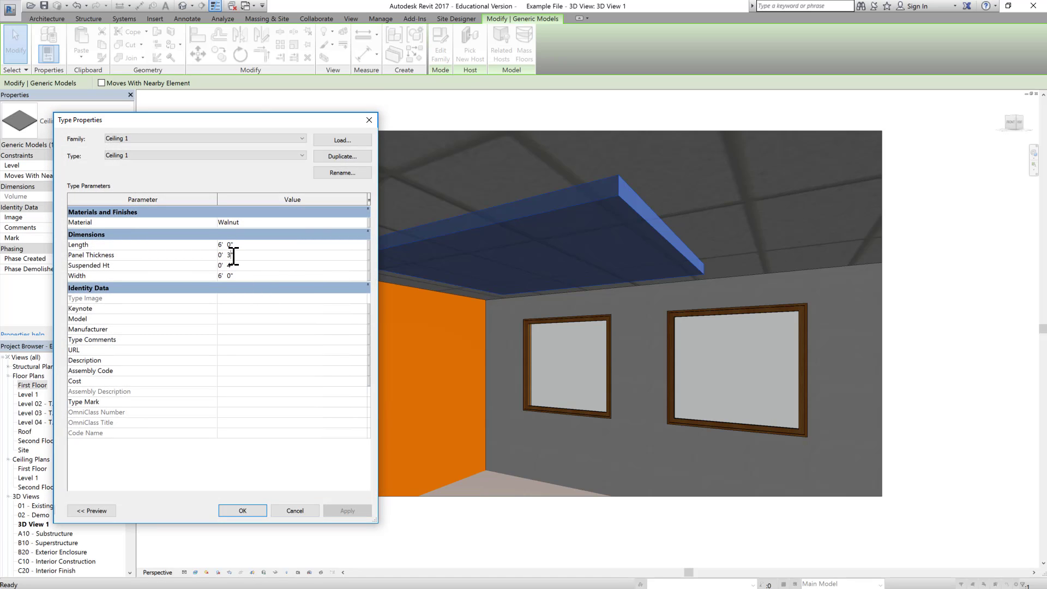
{"action": "key", "text": "BackSpace"}
{"action": "key", "text": "BackSpace"}
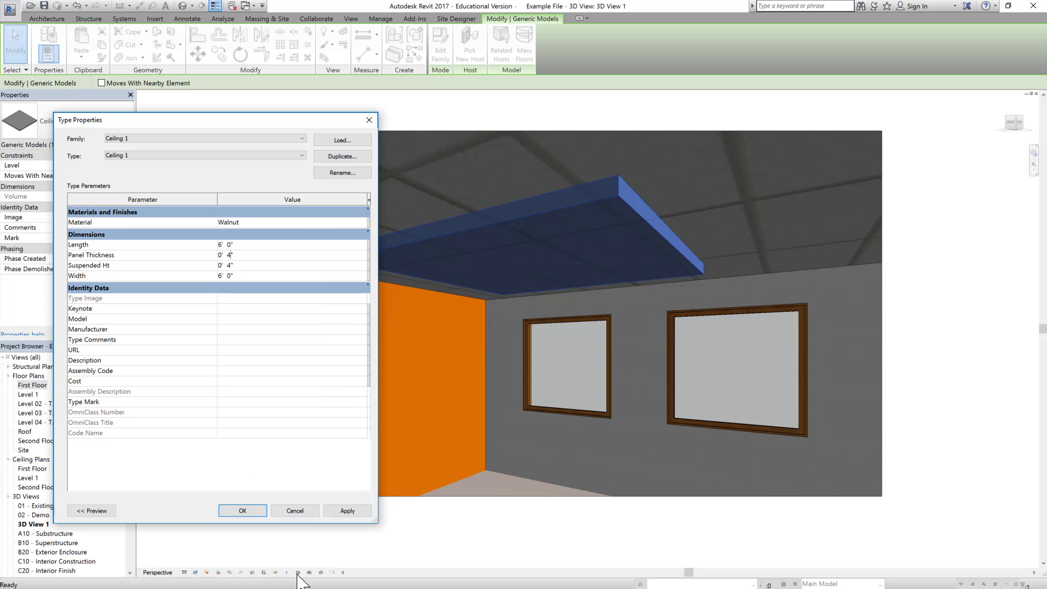
{"action": "left_click", "coordinate": [357, 511]}
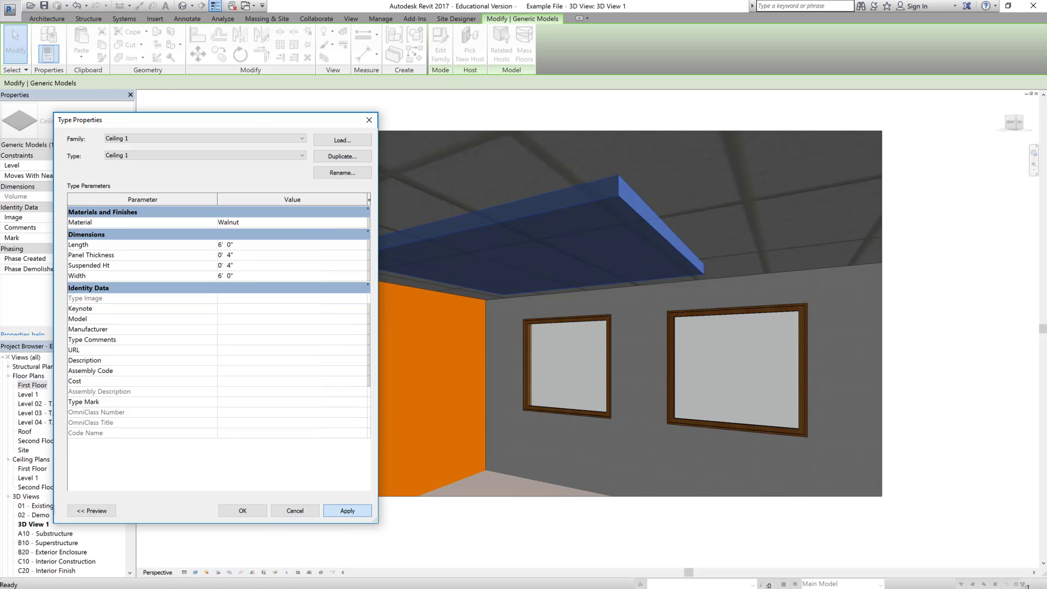
{"action": "left_click", "coordinate": [244, 511]}
{"action": "left_click", "coordinate": [615, 542]}
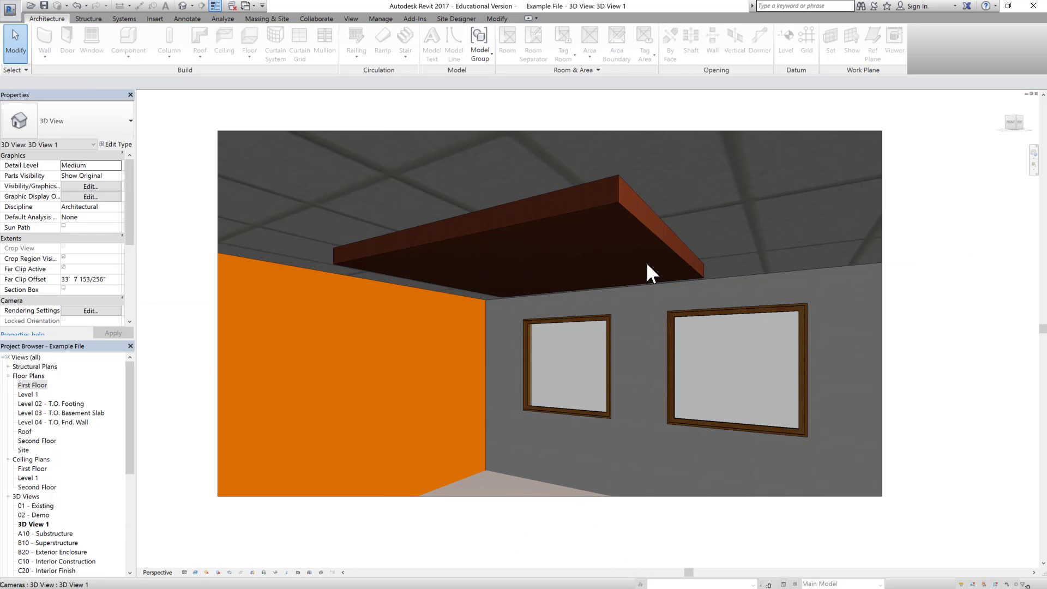
Step: Assign the project material Glass to the Ceiling 1 type's Material parameter and apply it to the suspended panel
{"action": "left_click", "coordinate": [628, 207]}
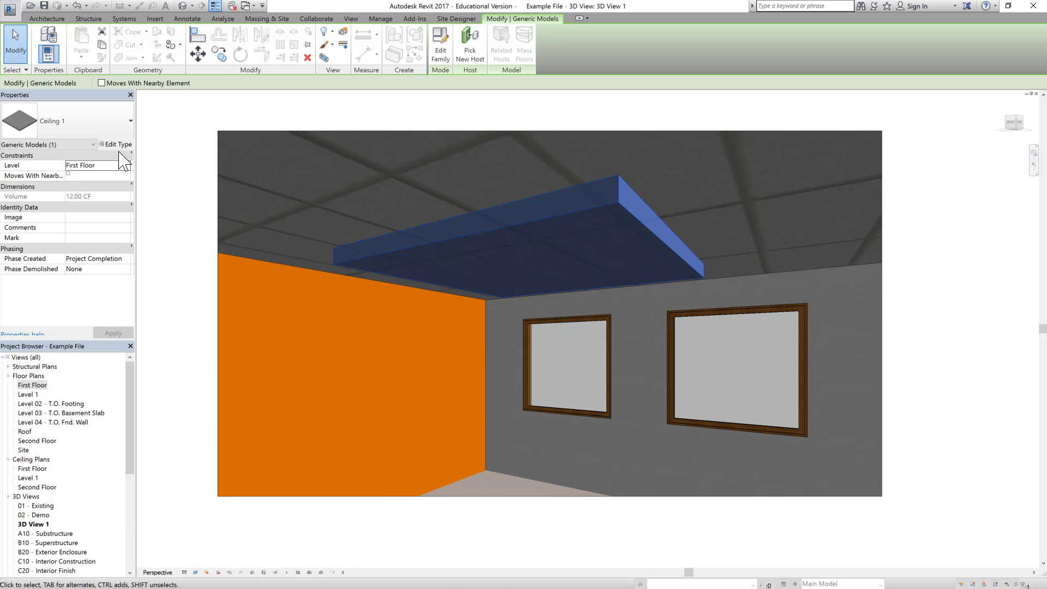
{"action": "left_click", "coordinate": [113, 144]}
{"action": "left_click", "coordinate": [364, 224]}
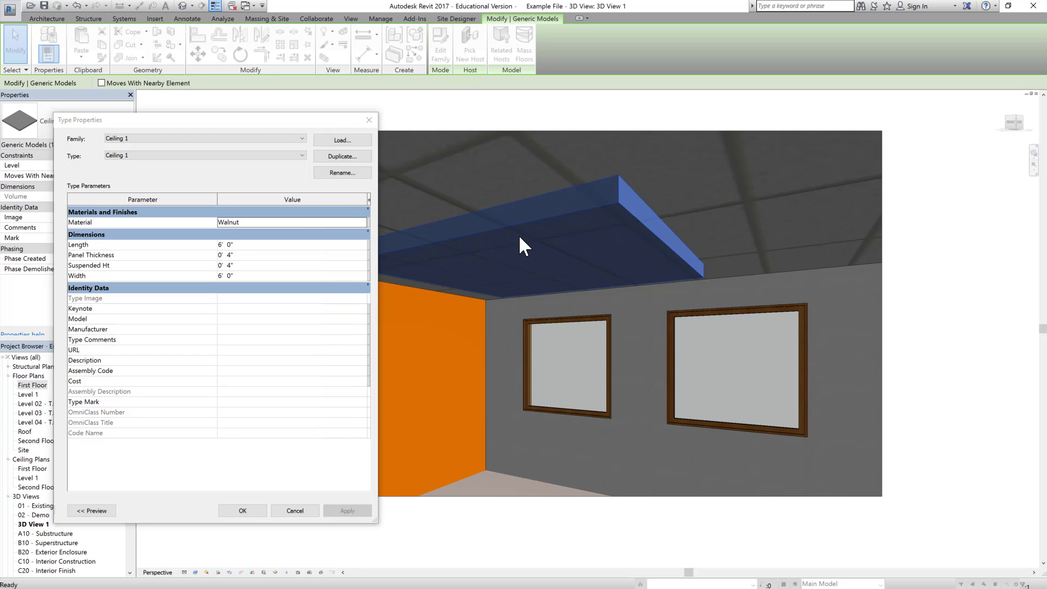
{"action": "scroll", "coordinate": [398, 238], "scroll_direction": "up", "scroll_amount": 10}
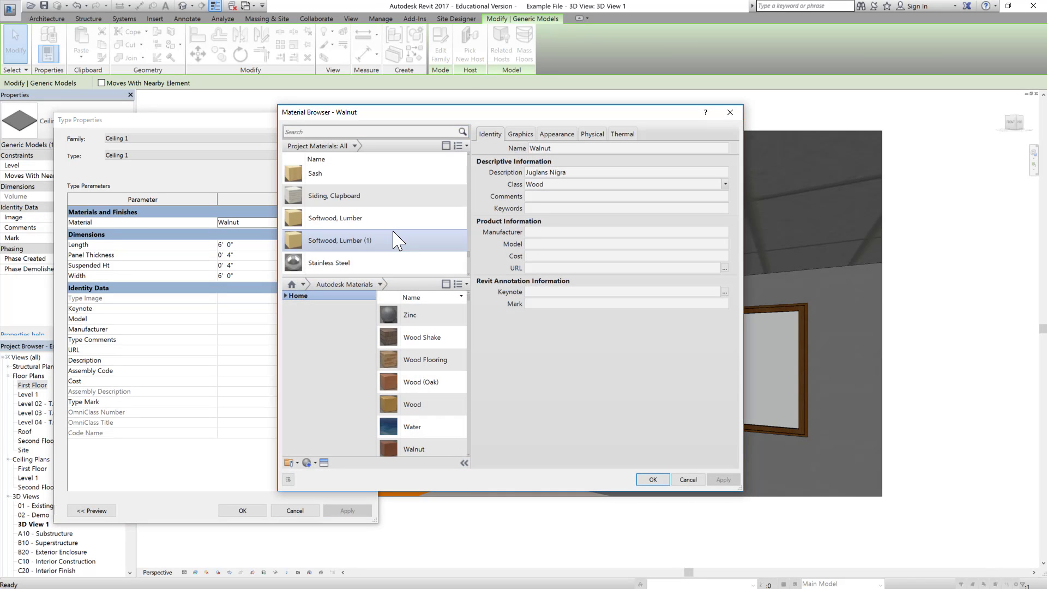
{"action": "scroll", "coordinate": [398, 239], "scroll_direction": "up", "scroll_amount": 5}
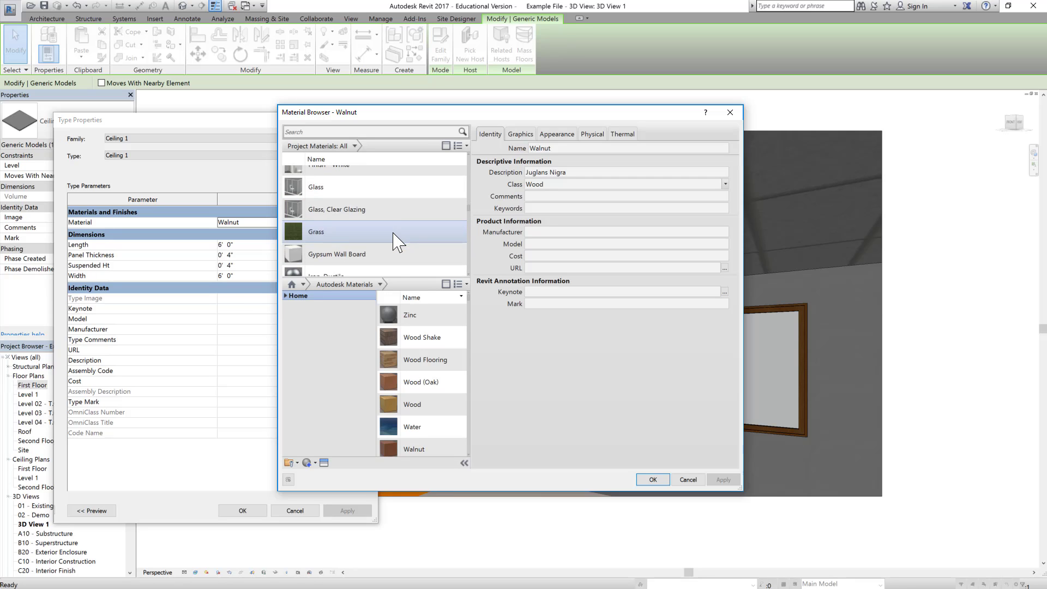
{"action": "scroll", "coordinate": [394, 240], "scroll_direction": "up", "scroll_amount": 10}
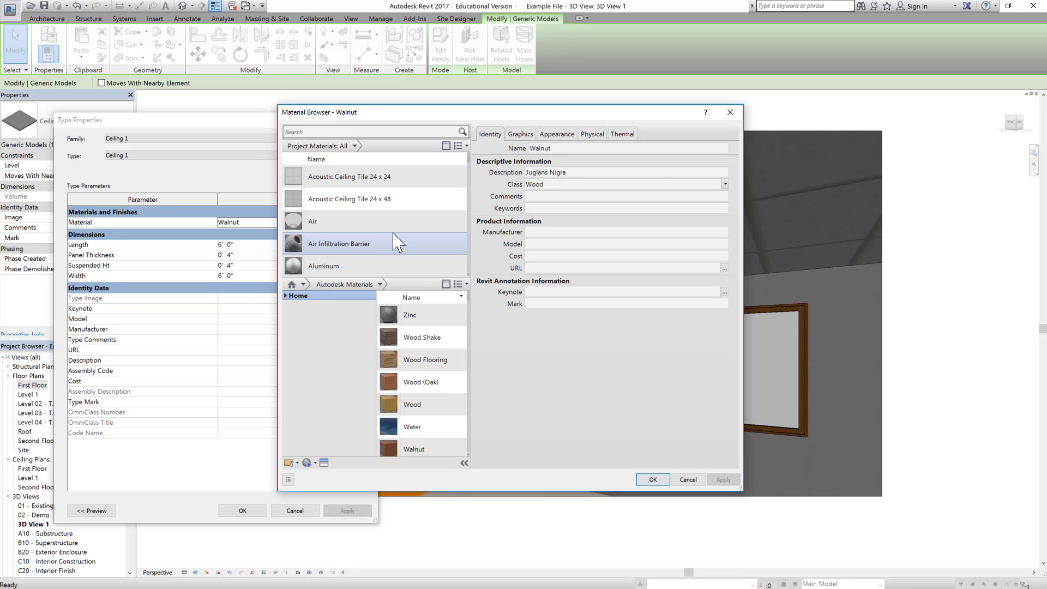
{"action": "scroll", "coordinate": [397, 242], "scroll_direction": "down", "scroll_amount": 10}
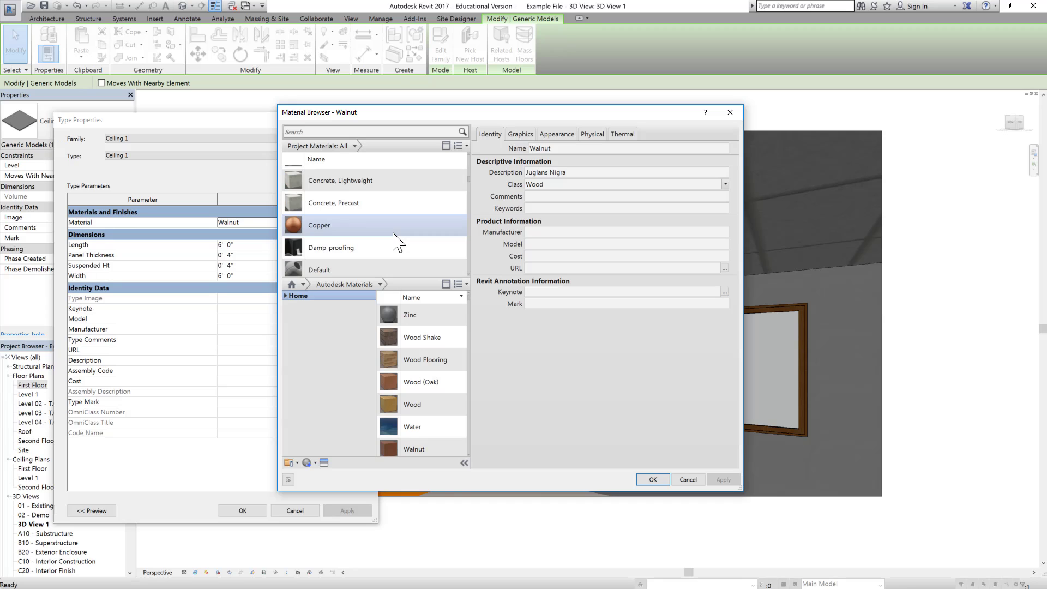
{"action": "scroll", "coordinate": [398, 242], "scroll_direction": "down", "scroll_amount": 5}
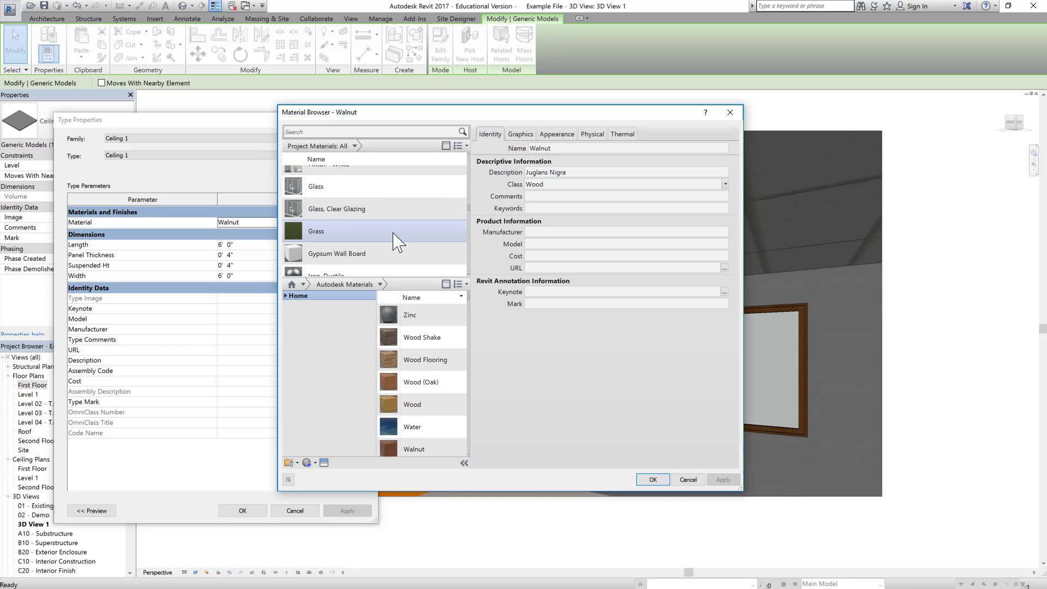
{"action": "left_click", "coordinate": [360, 186]}
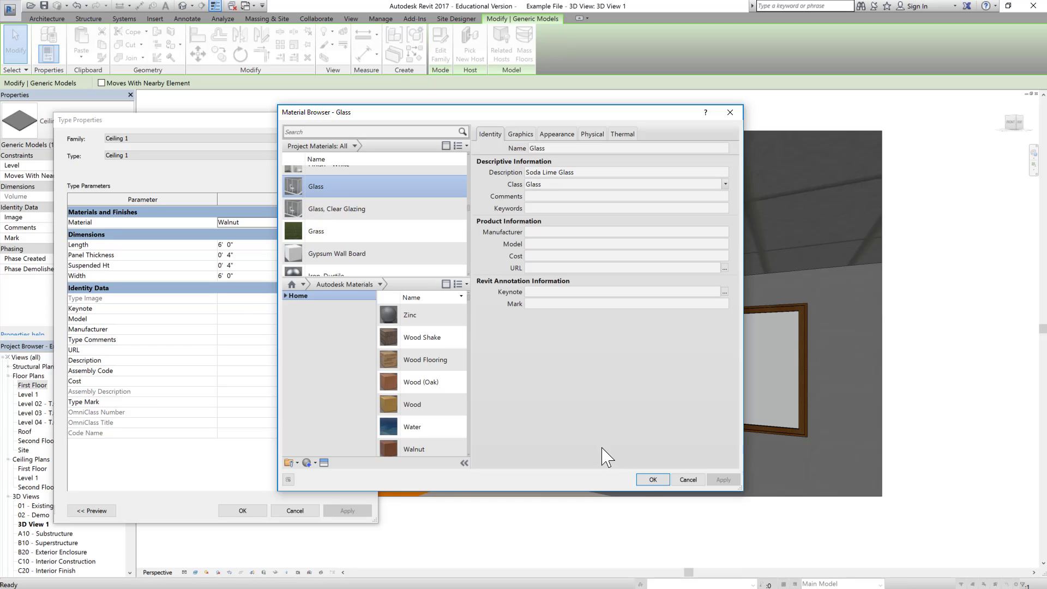
{"action": "left_click", "coordinate": [653, 480]}
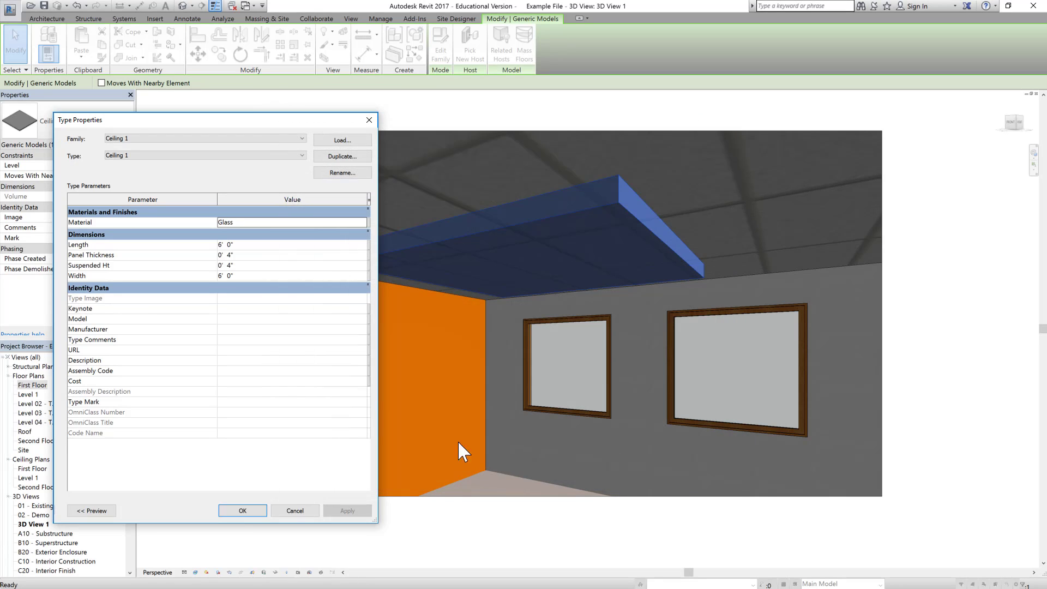
{"action": "left_click", "coordinate": [242, 510]}
{"action": "left_click", "coordinate": [486, 554]}
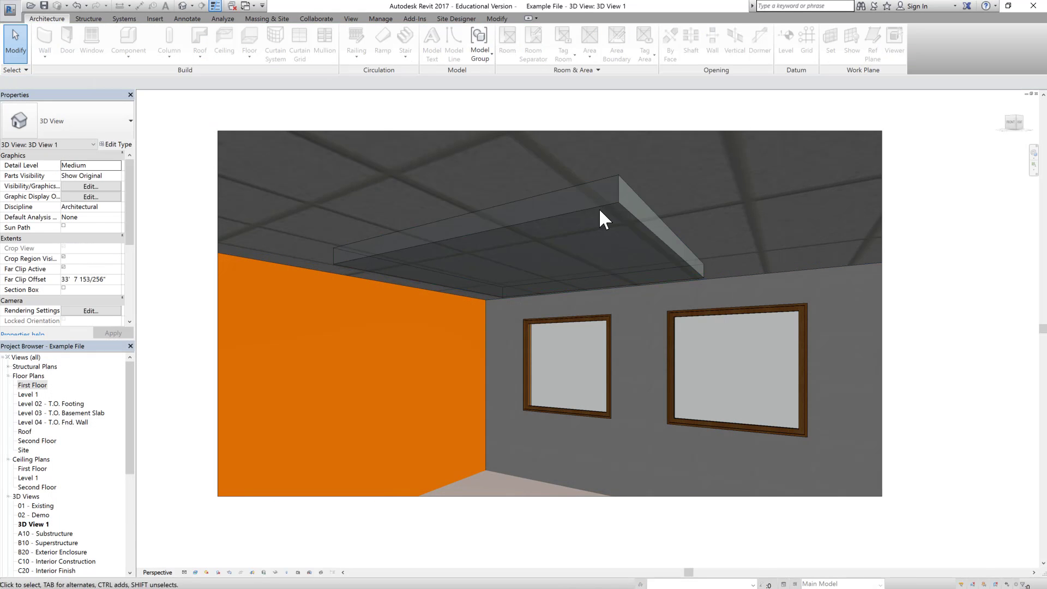